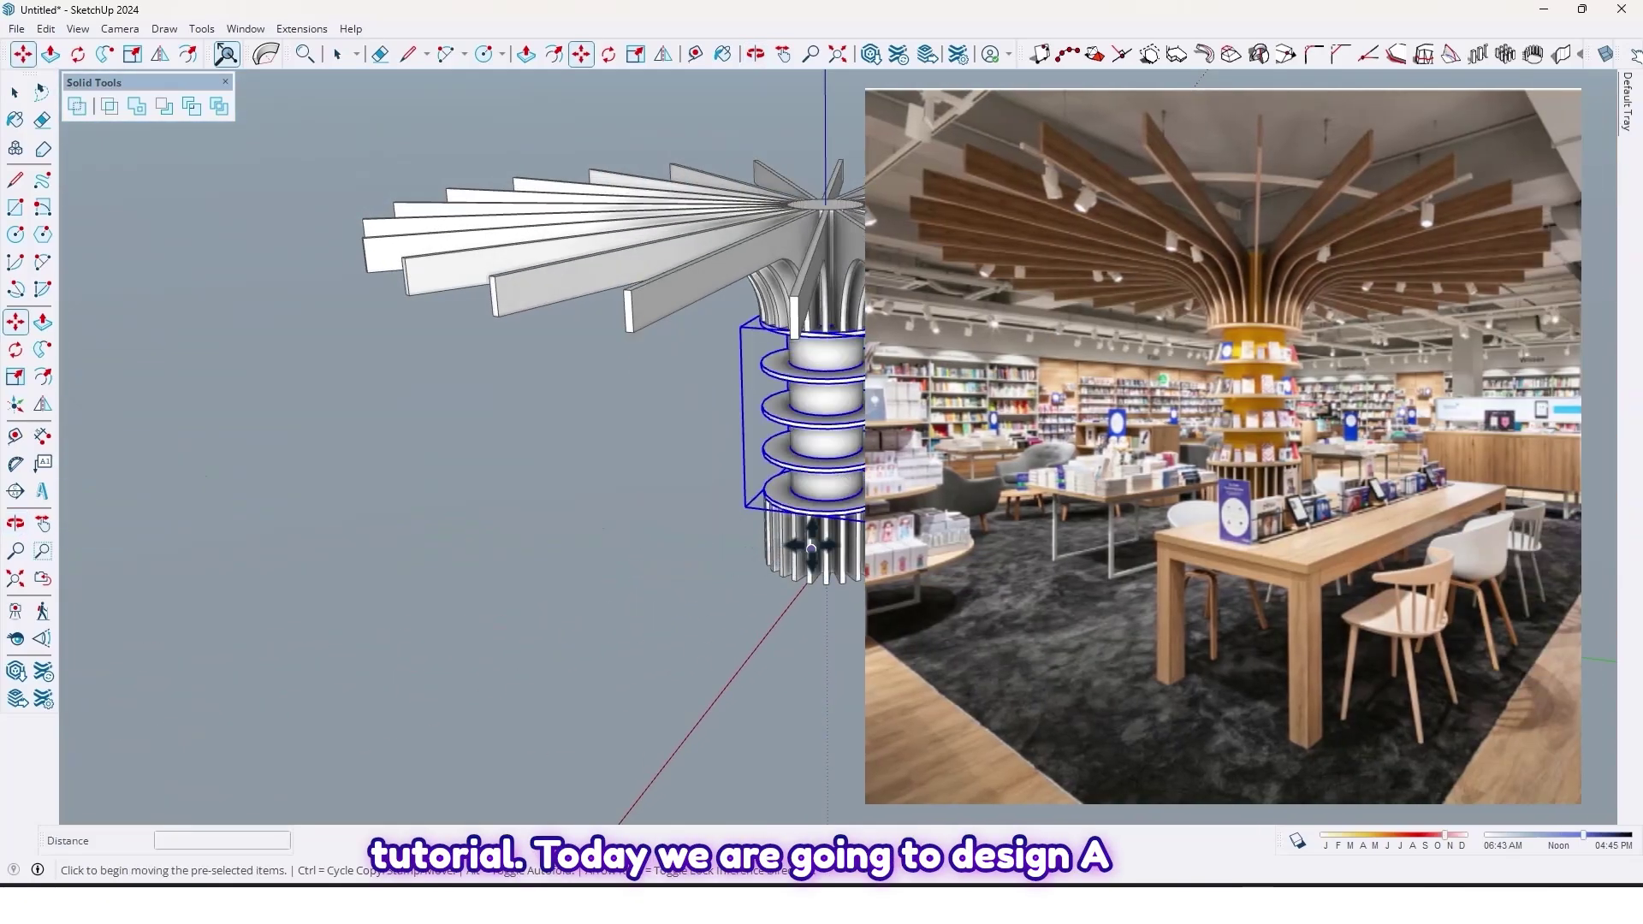
Step: Examine the finished column model's radiating canopy fins and ring shelves from several angles
{"action": "middle_click_drag", "start_coordinate": [890, 342], "coordinate": [950, 231]}
{"action": "scroll", "coordinate": [885, 462], "scroll_direction": "up", "scroll_amount": 2}
{"action": "left_click_drag", "start_coordinate": [839, 214], "coordinate": [1389, 274]}
{"action": "middle_click_drag", "start_coordinate": [1389, 274], "coordinate": [1232, 416]}
{"action": "middle_click_drag", "start_coordinate": [894, 428], "coordinate": [871, 299]}
{"action": "scroll", "coordinate": [926, 432], "scroll_direction": "up", "scroll_amount": 2}
{"action": "middle_click_drag", "start_coordinate": [924, 385], "coordinate": [678, 259], "text": "shift"}
{"action": "left_click_drag", "start_coordinate": [679, 259], "coordinate": [829, 484]}
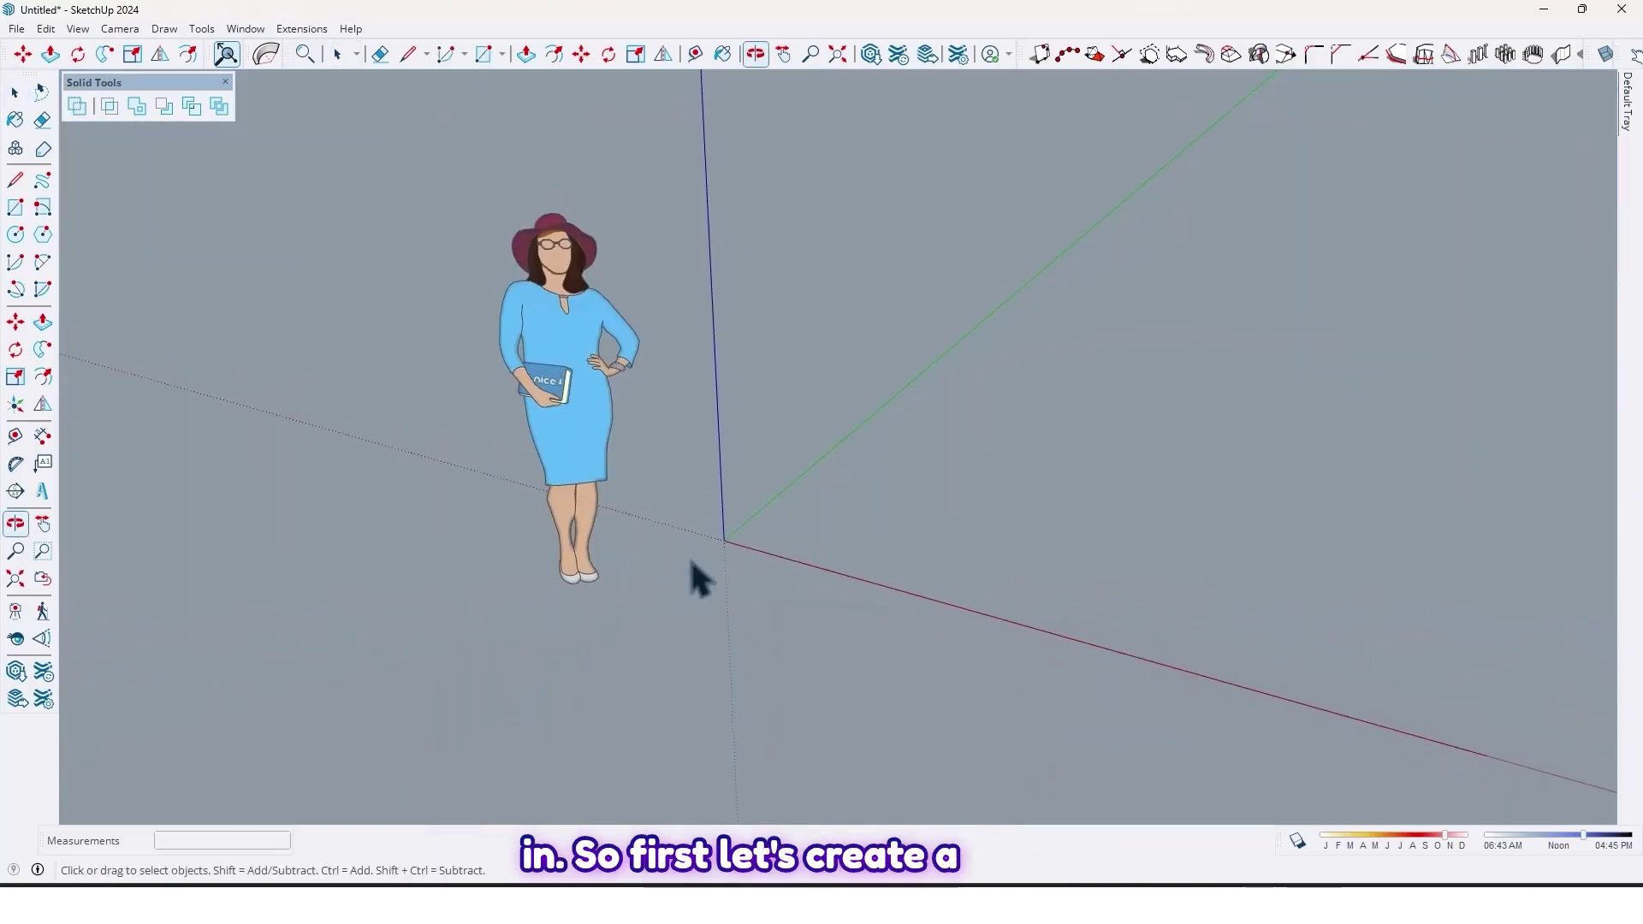
Step: Draw a circle with a 40 cm radius centred on the origin on the ground plane
{"action": "scroll", "coordinate": [732, 557], "scroll_direction": "up", "scroll_amount": 3}
{"action": "left_click_drag", "start_coordinate": [733, 557], "coordinate": [729, 590]}
{"action": "key", "text": "space"}
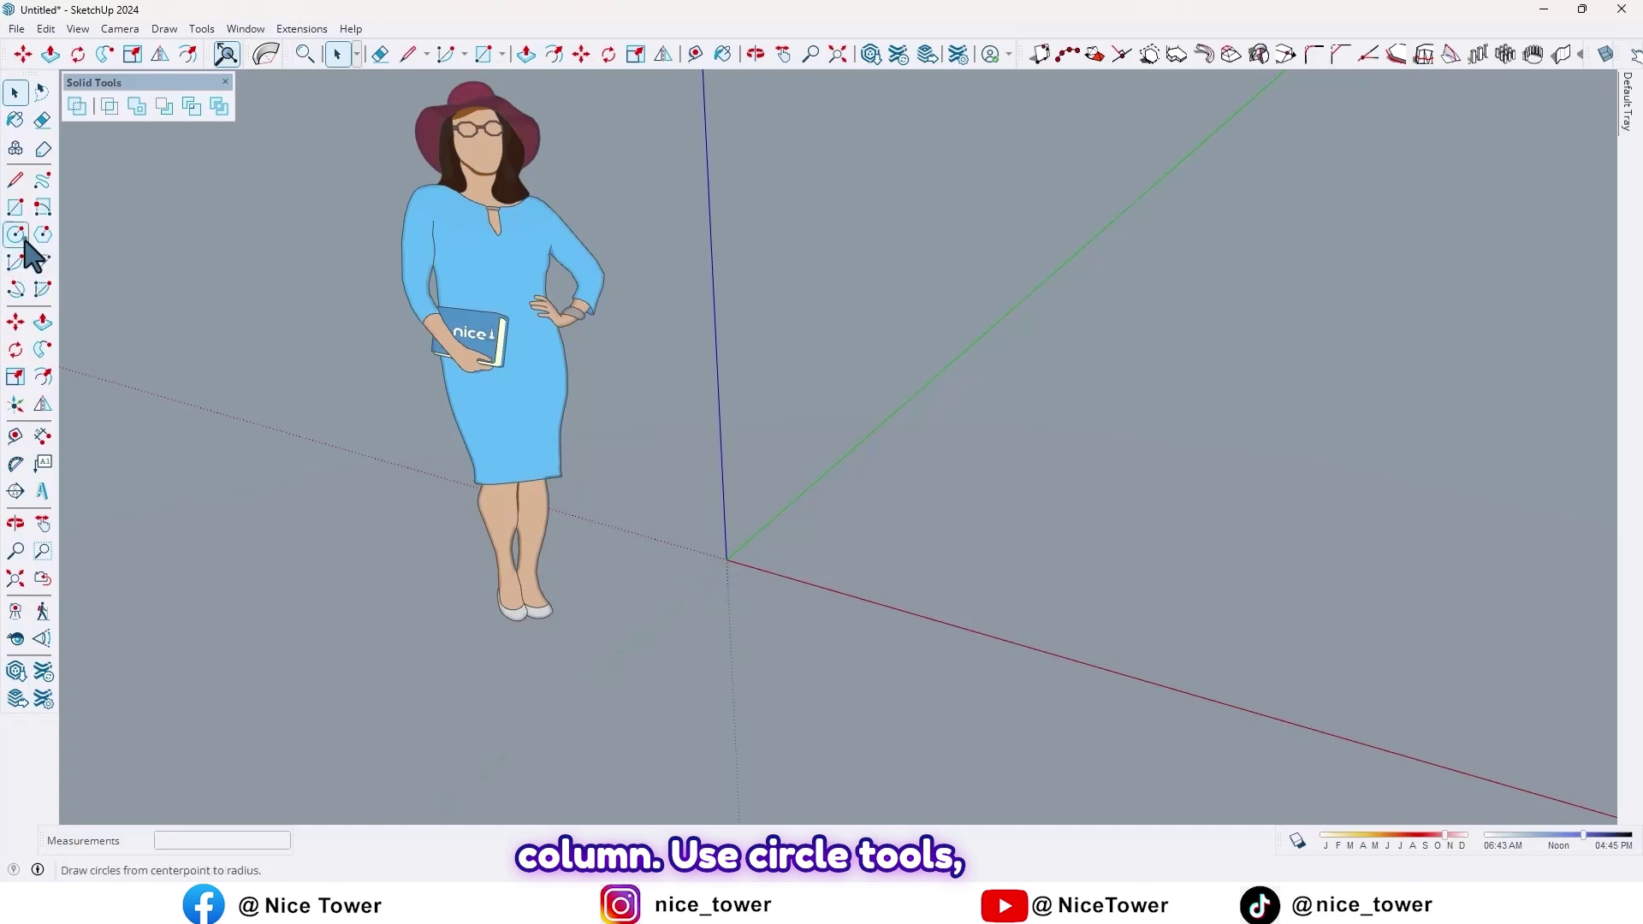
{"action": "left_click", "coordinate": [726, 558]}
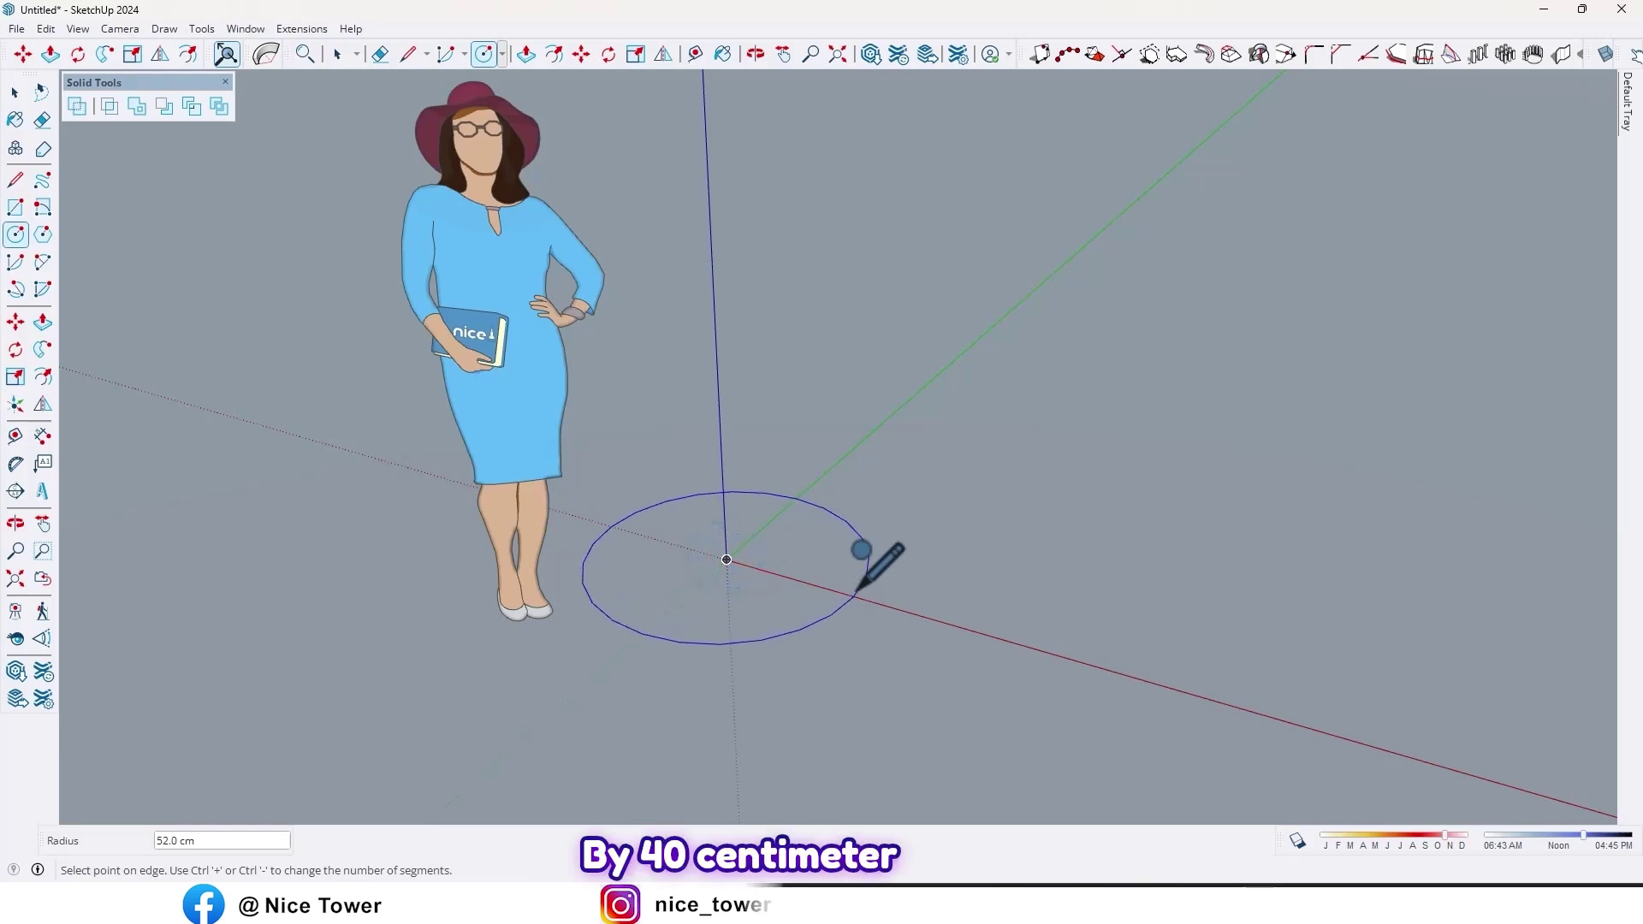
{"action": "key", "text": "Return"}
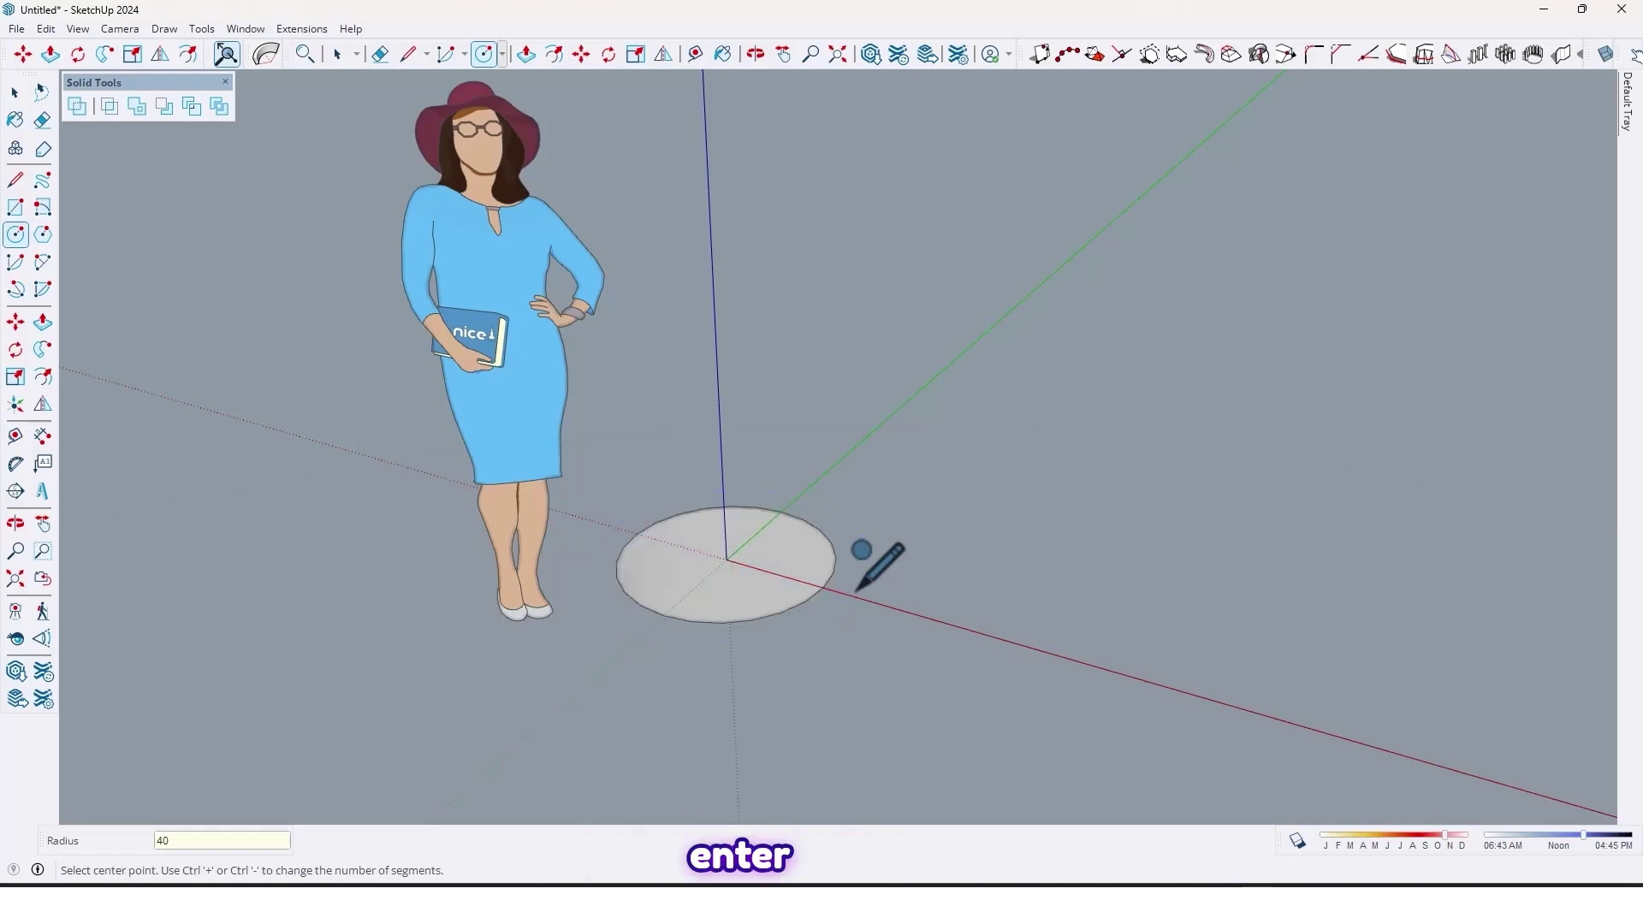
Step: Push/Pull the circular face upward by 400 cm to form the column
{"action": "scroll", "coordinate": [838, 548], "scroll_direction": "down", "scroll_amount": 2}
{"action": "mouse_move", "coordinate": [898, 610]}
{"action": "middle_mouse_down"}
{"action": "mouse_move", "coordinate": [866, 597]}
{"action": "mouse_move", "coordinate": [885, 599]}
{"action": "middle_mouse_up"}
{"action": "scroll", "coordinate": [864, 596], "scroll_direction": "up", "scroll_amount": 2}
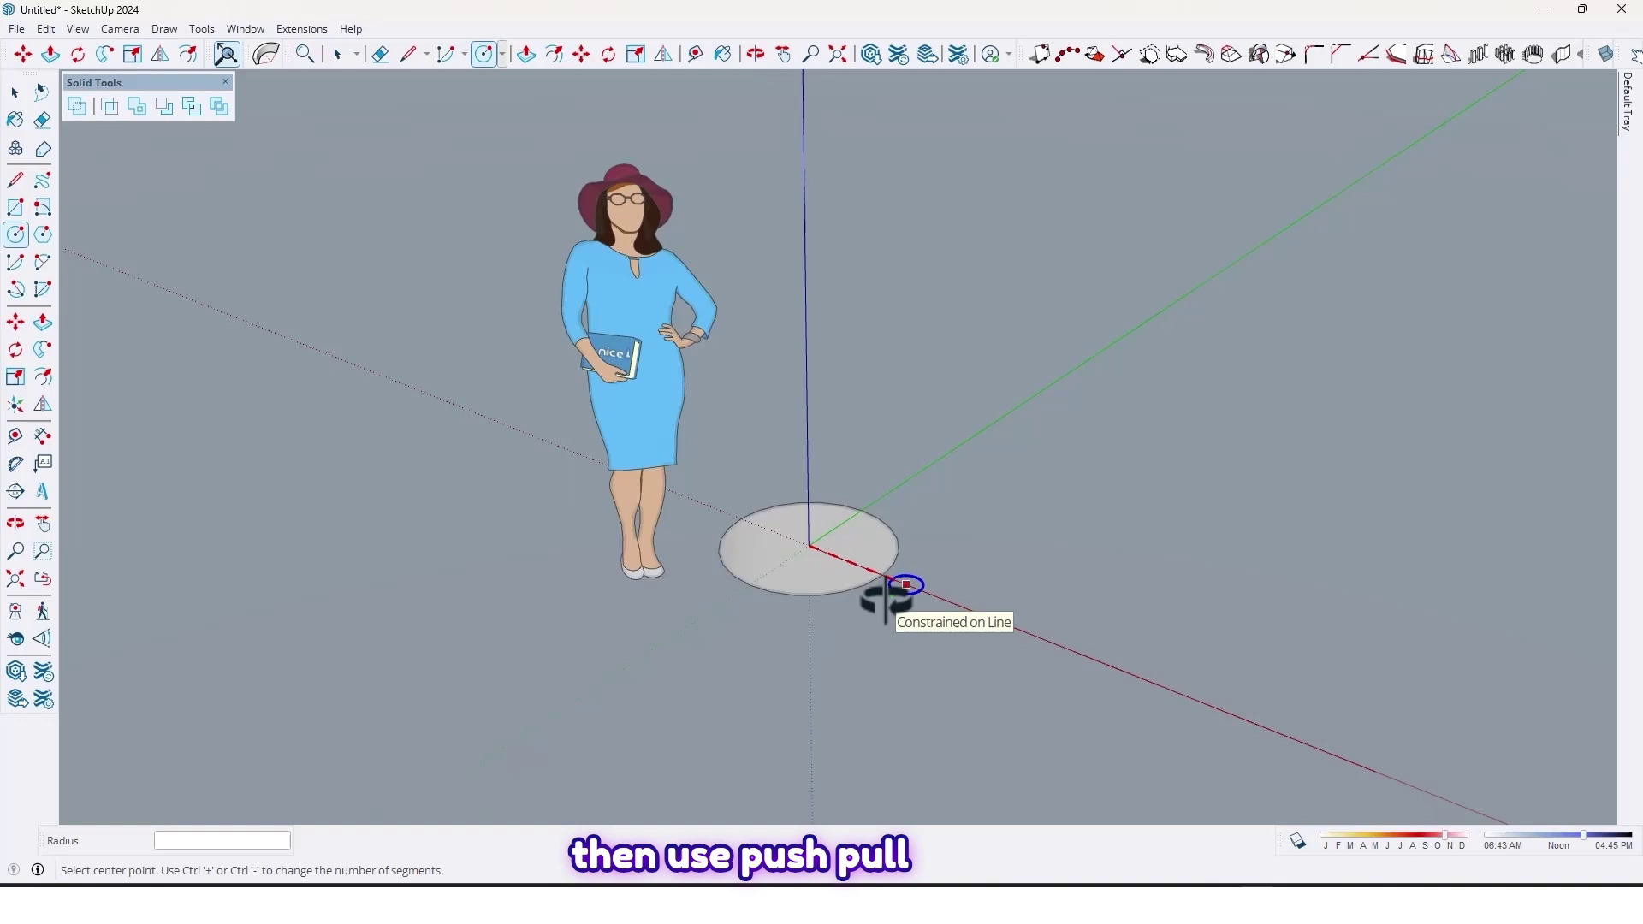
{"action": "key", "text": "p"}
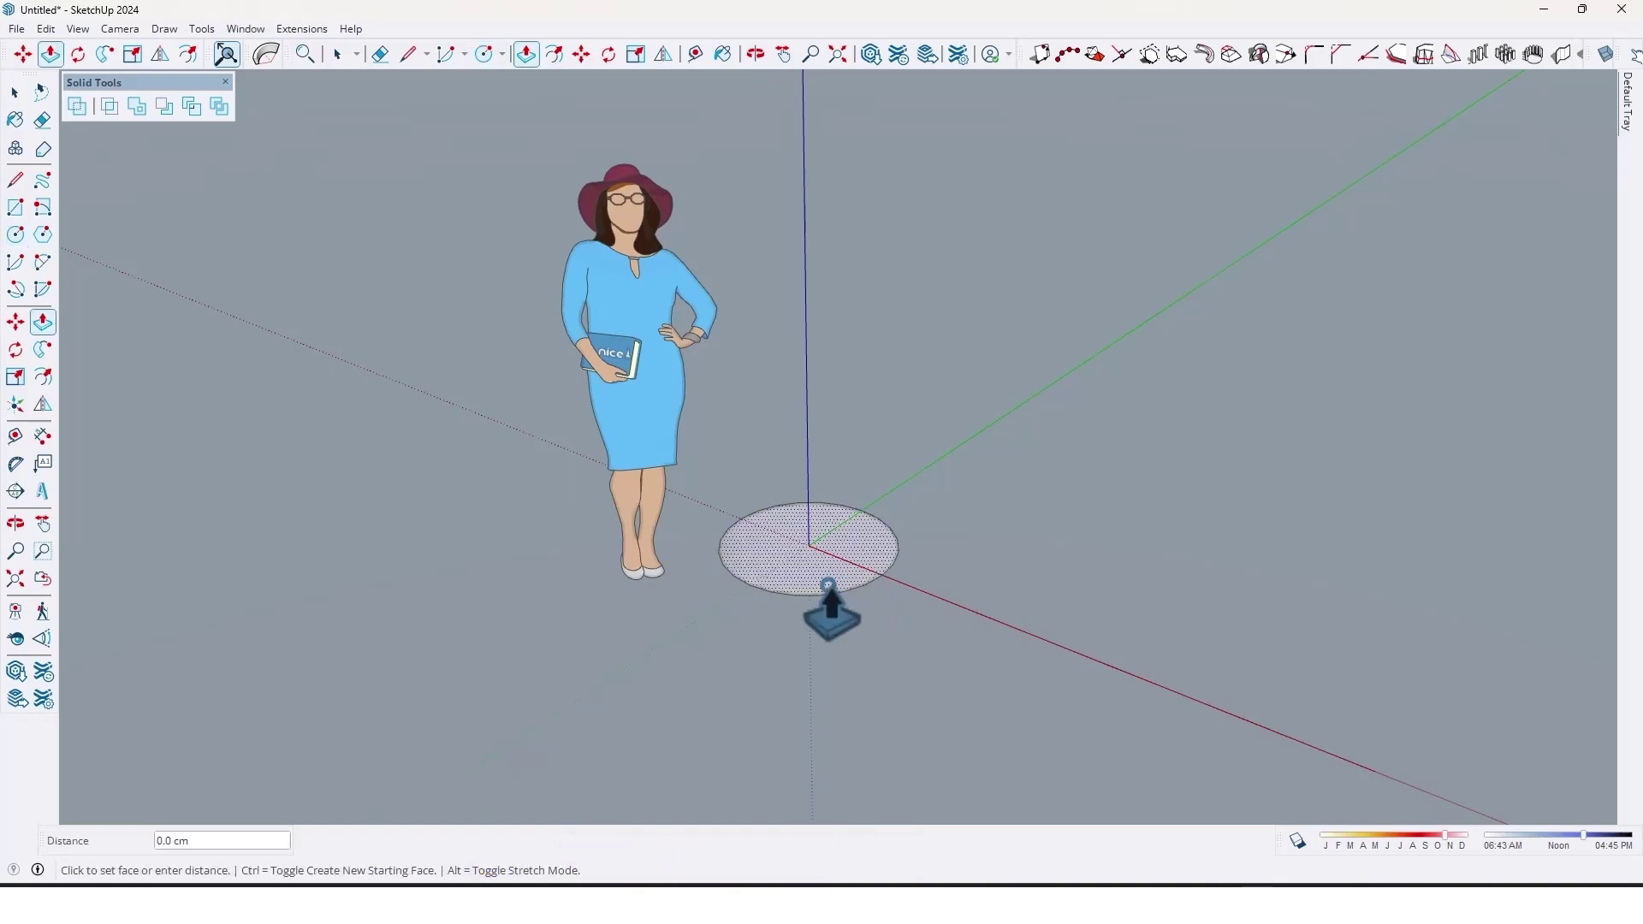
{"action": "left_click", "coordinate": [828, 585]}
{"action": "scroll", "coordinate": [855, 312], "scroll_direction": "down", "scroll_amount": 4}
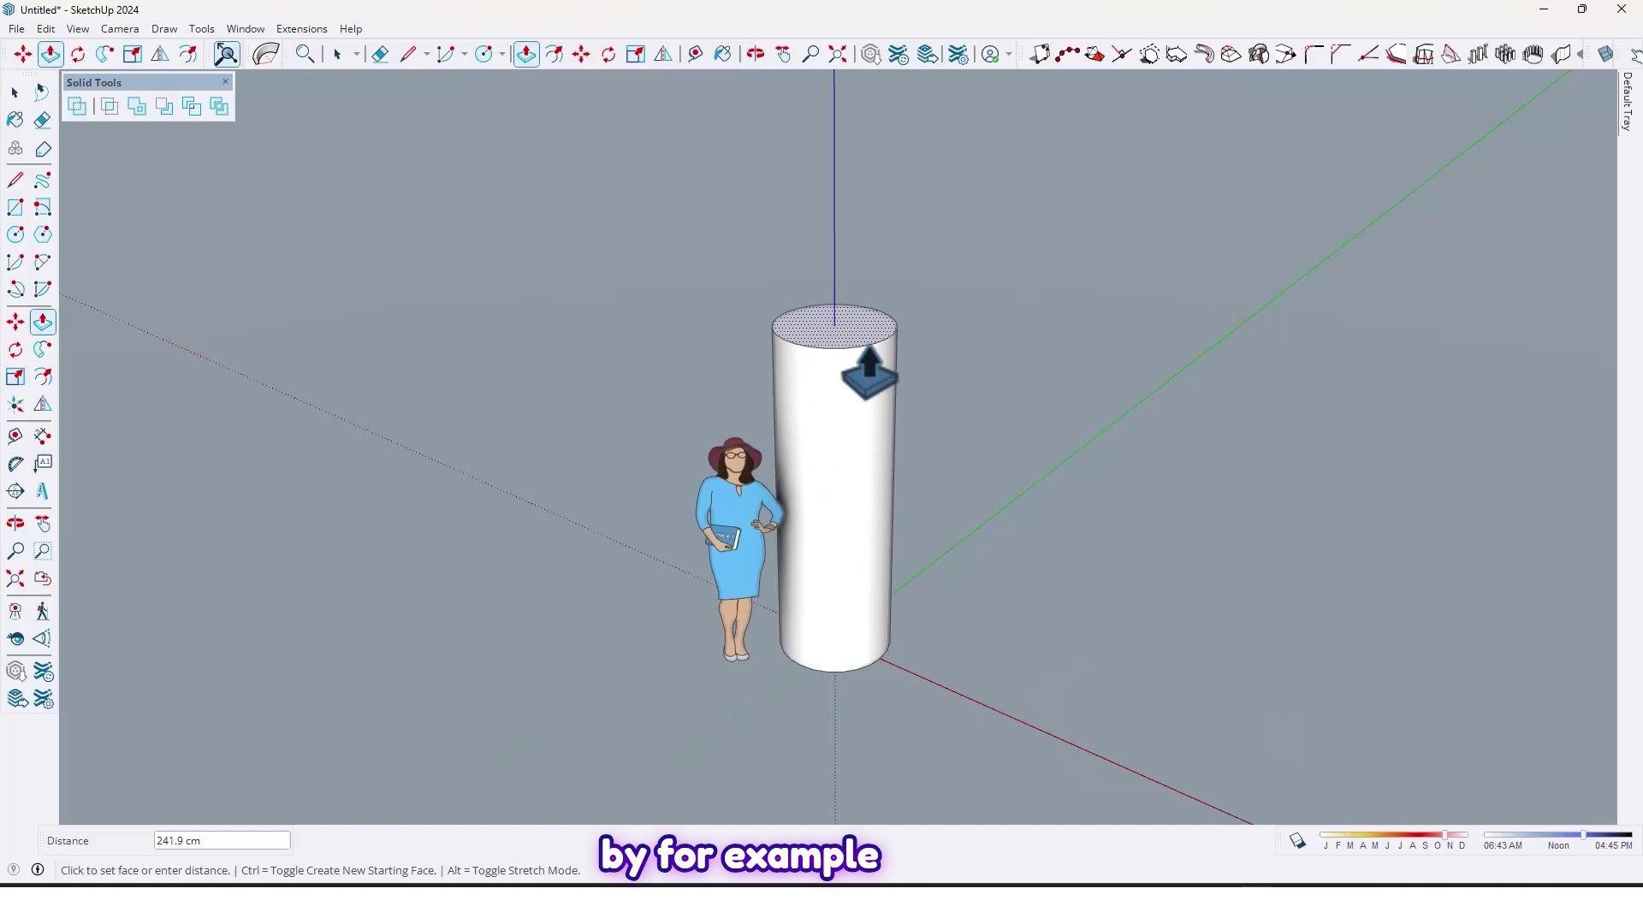
{"action": "type", "text": "400"}
{"action": "key", "text": "Return"}
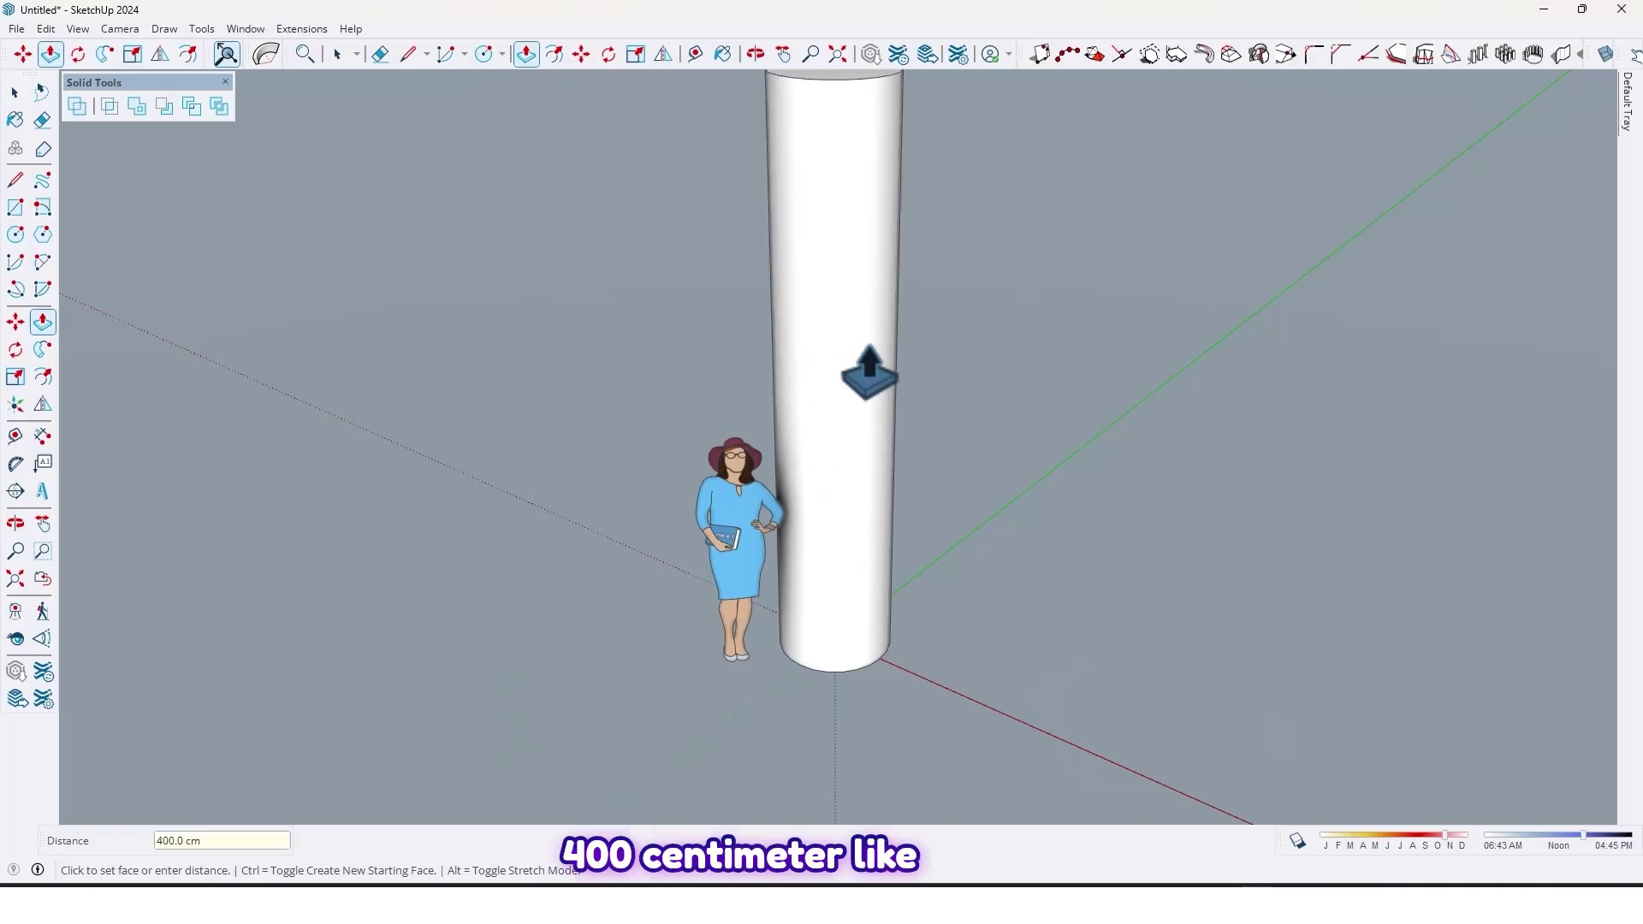
{"action": "scroll", "coordinate": [869, 381], "scroll_direction": "down", "scroll_amount": 3}
{"action": "mouse_move", "coordinate": [866, 475]}
{"action": "middle_mouse_down"}
{"action": "mouse_move", "coordinate": [1442, 328]}
{"action": "mouse_move", "coordinate": [865, 327]}
{"action": "mouse_move", "coordinate": [744, 381]}
{"action": "mouse_move", "coordinate": [935, 479]}
{"action": "mouse_move", "coordinate": [880, 539]}
{"action": "middle_mouse_up"}
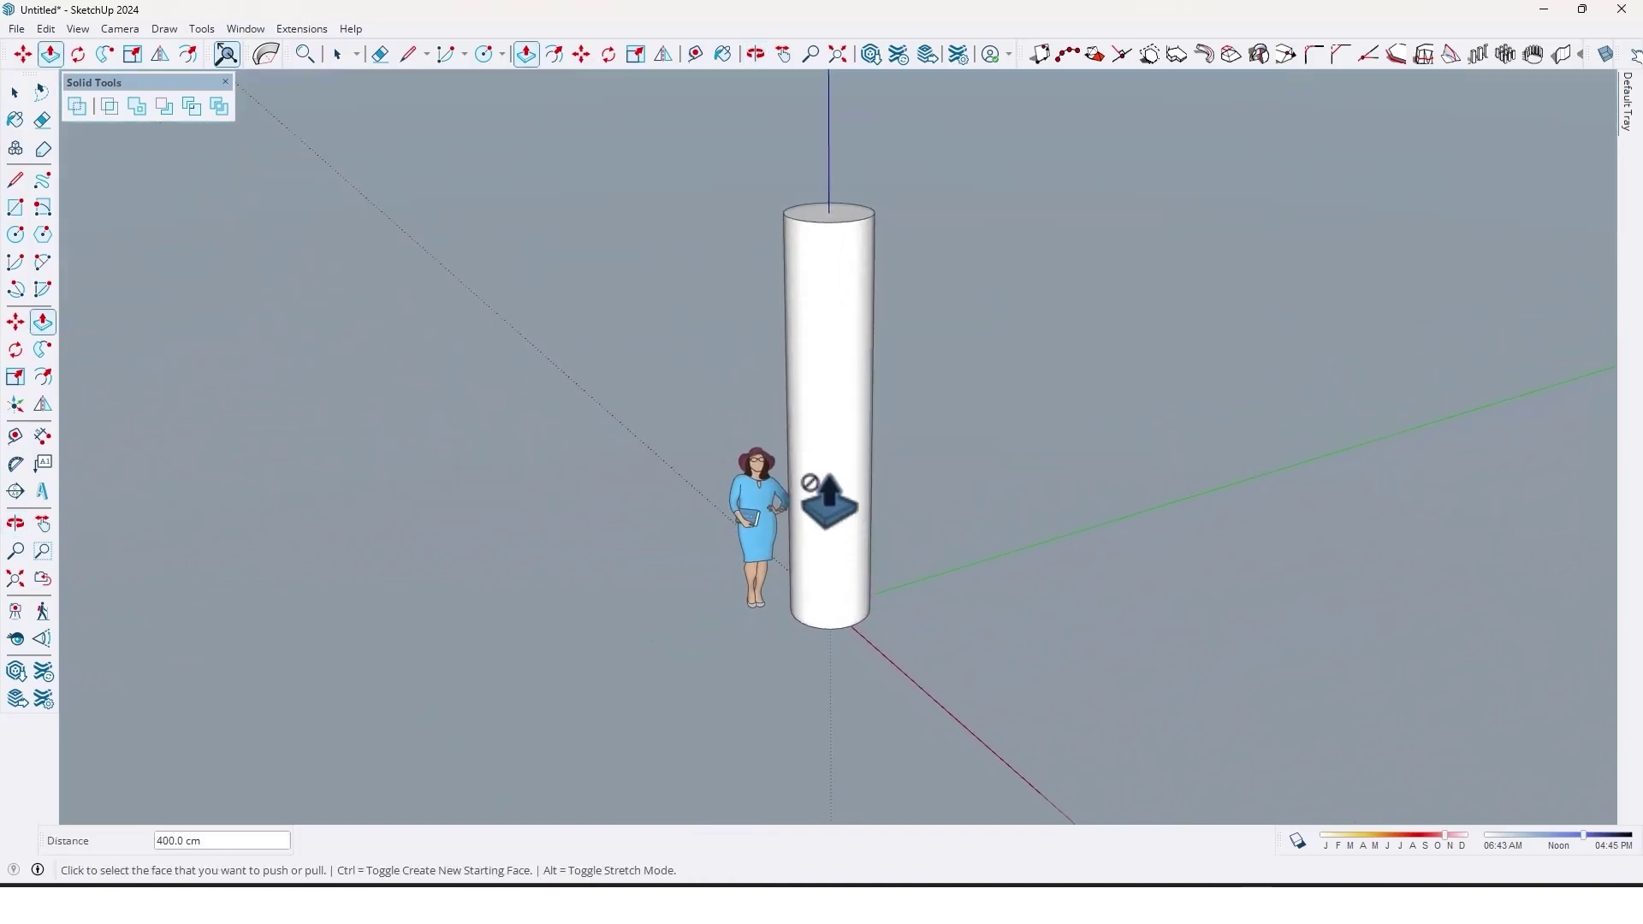
Step: Select the whole column with all its faces and edges and make it a group
{"action": "key", "text": "space"}
{"action": "double_click", "coordinate": [828, 415]}
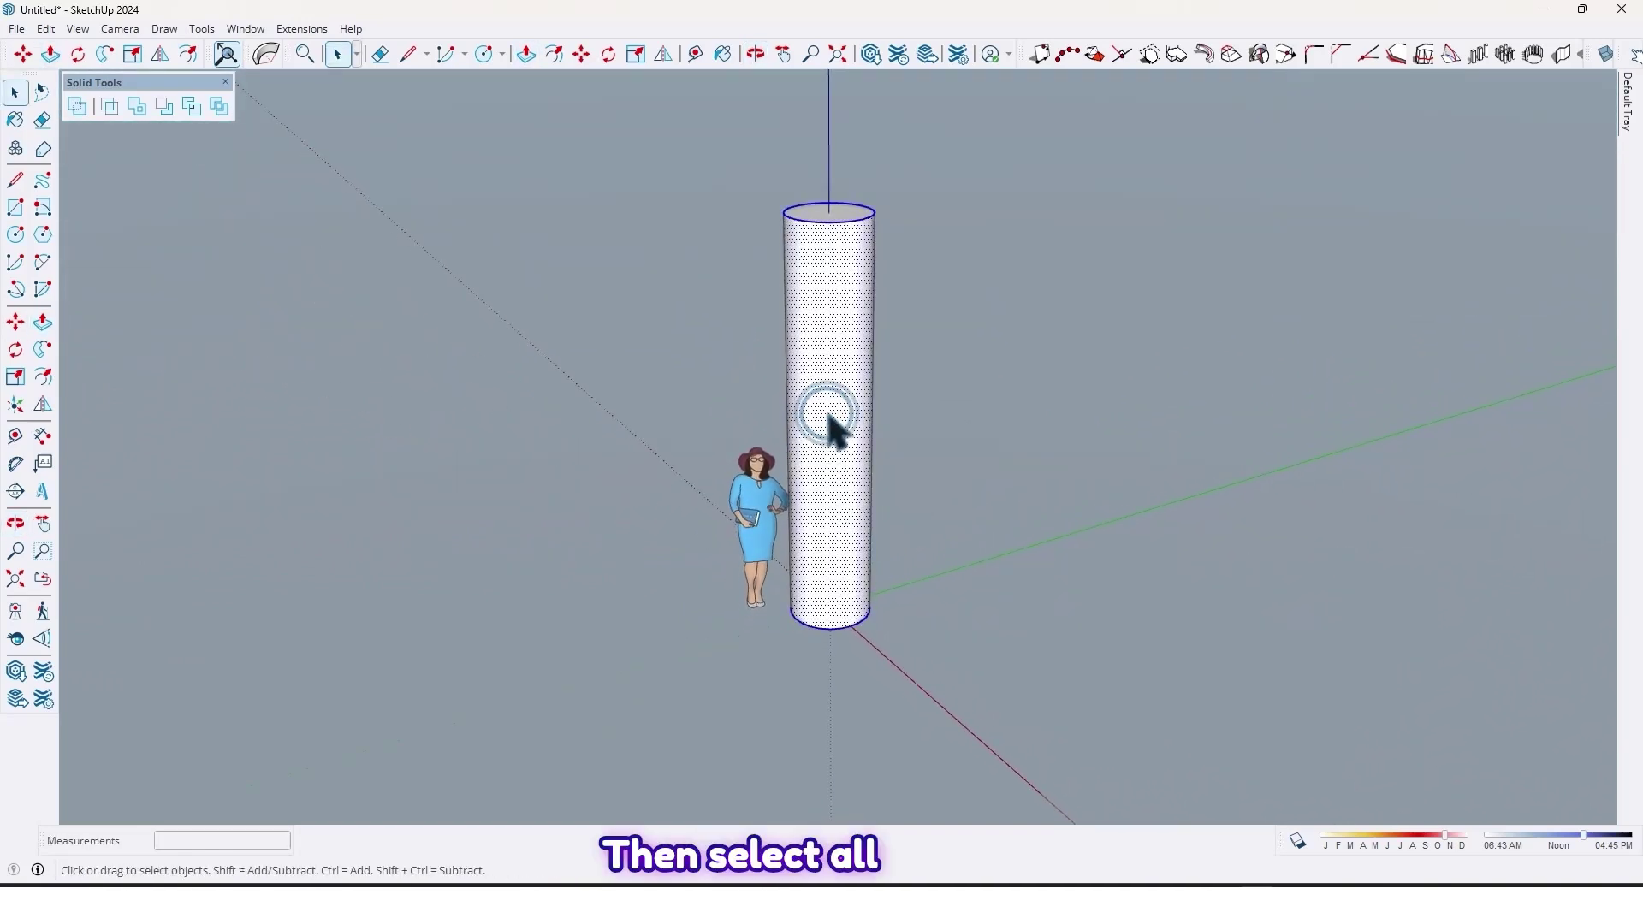
{"action": "triple_click", "coordinate": [829, 417]}
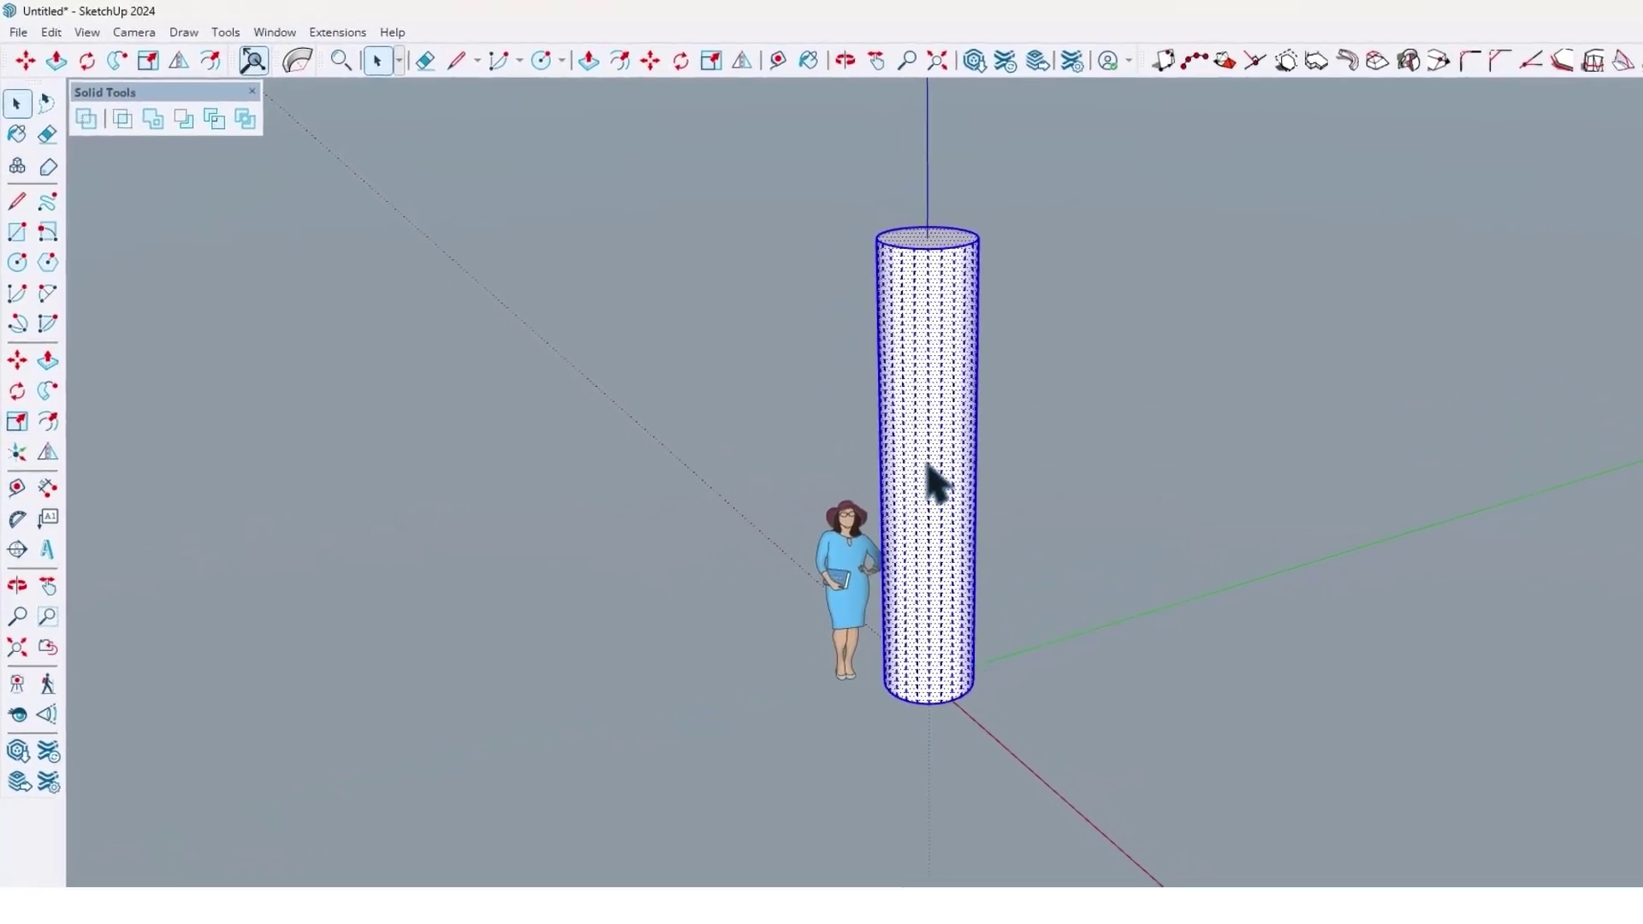
{"action": "right_click", "coordinate": [829, 416]}
{"action": "left_click", "coordinate": [1119, 200]}
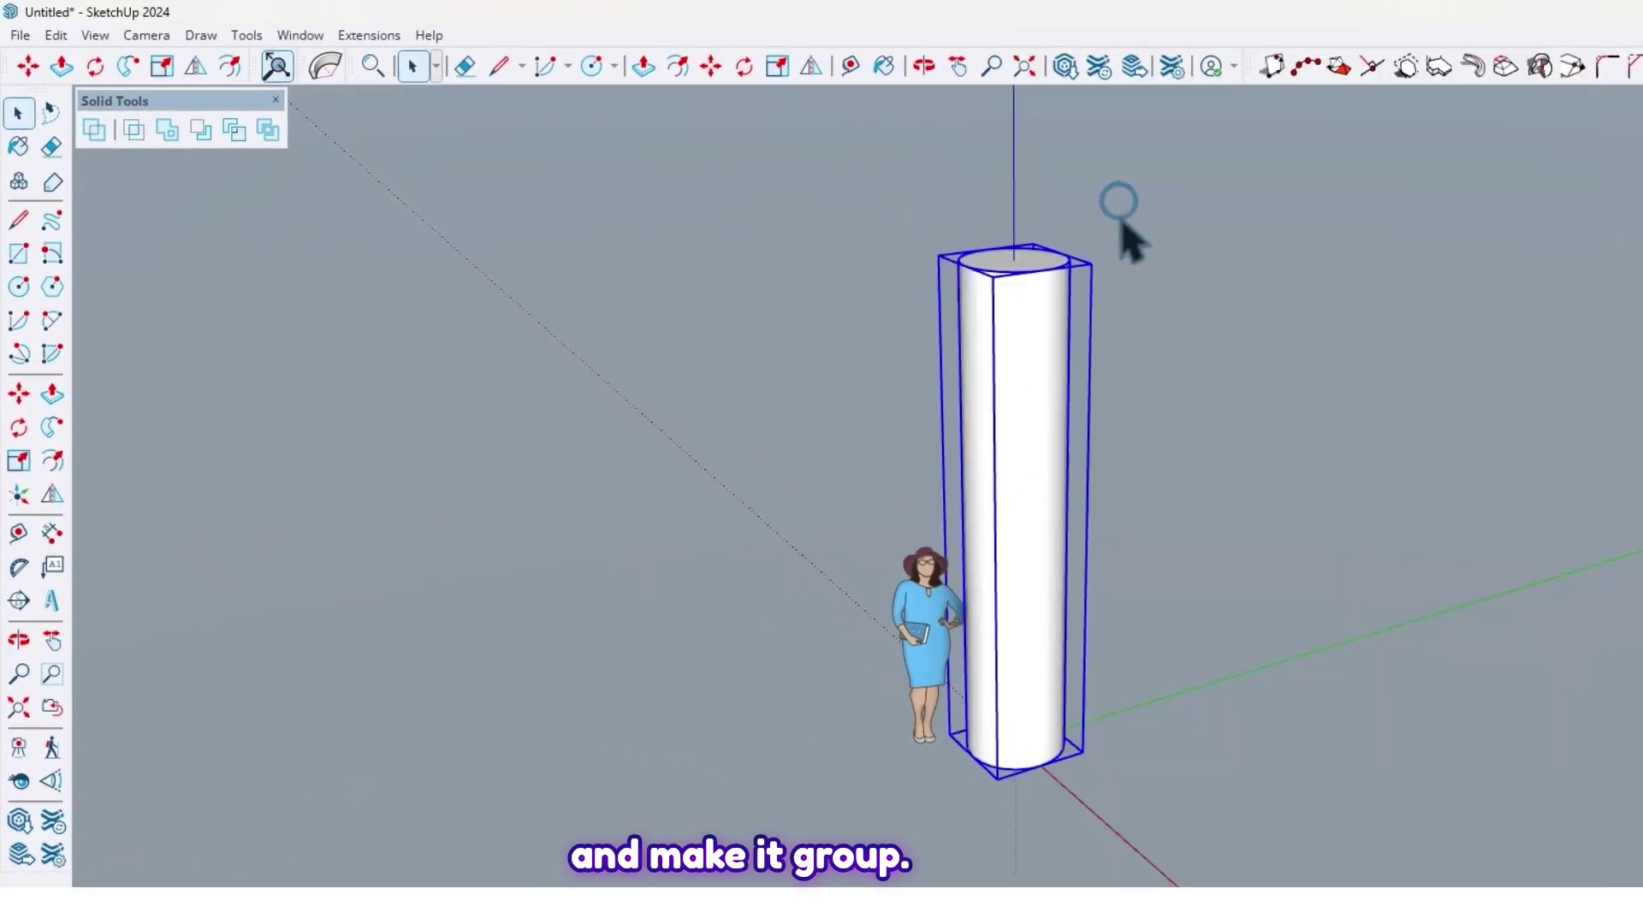
Step: Draw a vertical rectangle about 411 by 411 cm from the column's base outward along the red axis, locked to the green-axis plane
{"action": "middle_click_drag", "start_coordinate": [1001, 558], "coordinate": [1315, 584]}
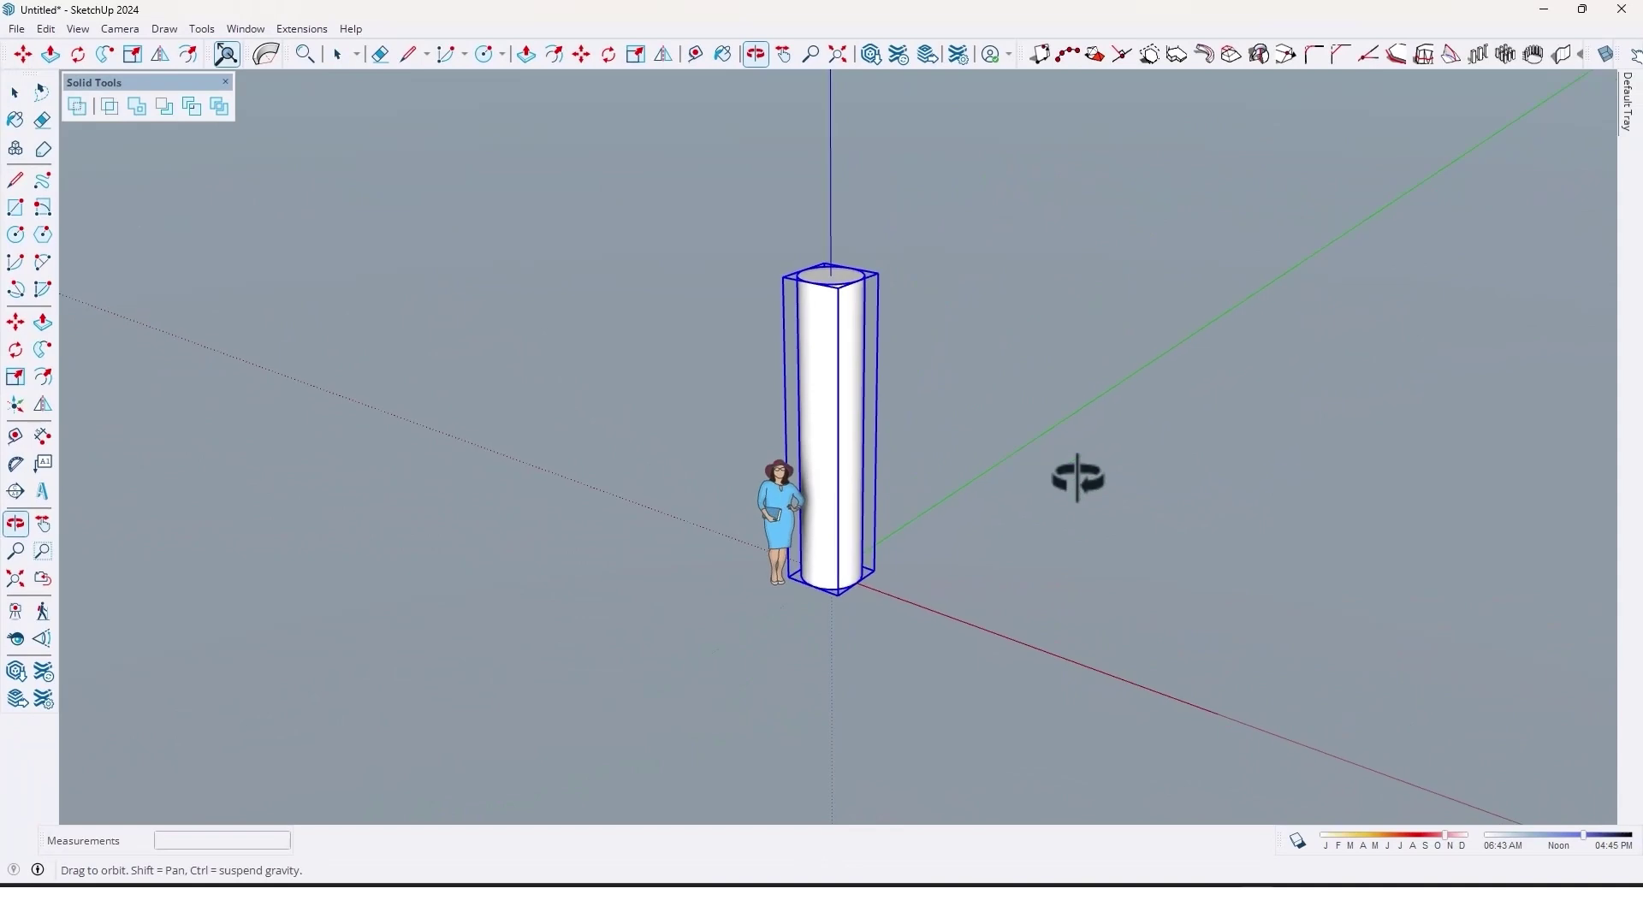
{"action": "middle_click_drag", "start_coordinate": [1077, 477], "coordinate": [1255, 462]}
{"action": "middle_click_drag", "start_coordinate": [946, 569], "coordinate": [796, 546], "text": "shift"}
{"action": "scroll", "coordinate": [822, 586], "scroll_direction": "up", "scroll_amount": 3}
{"action": "scroll", "coordinate": [821, 586], "scroll_direction": "up", "scroll_amount": 5}
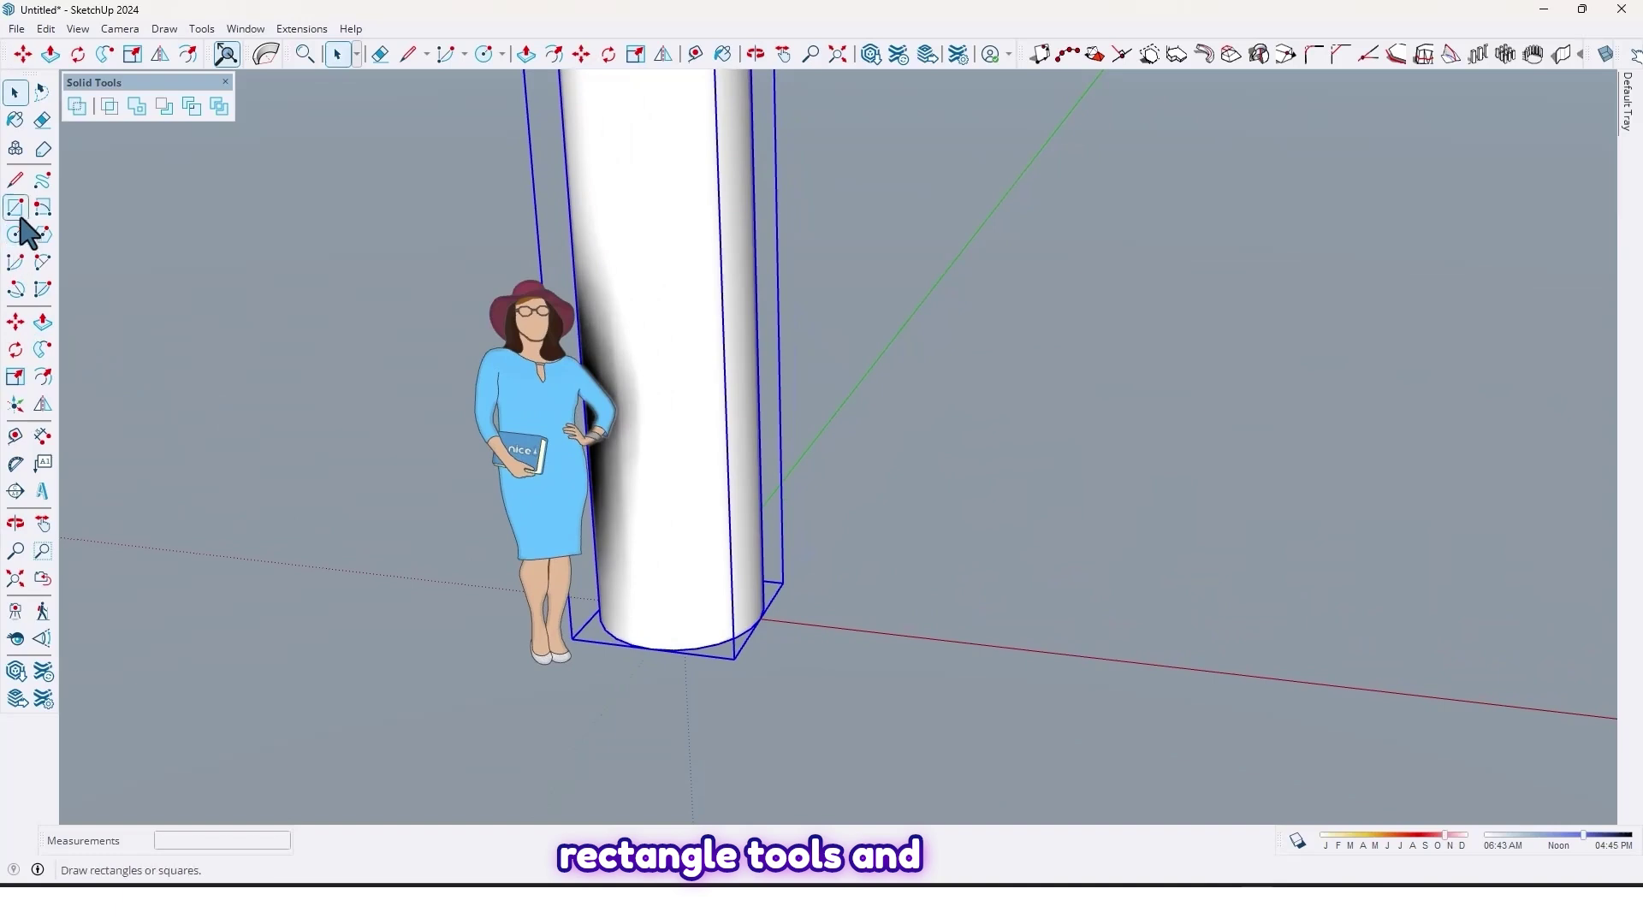
{"action": "scroll", "coordinate": [766, 602], "scroll_direction": "up", "scroll_amount": 2}
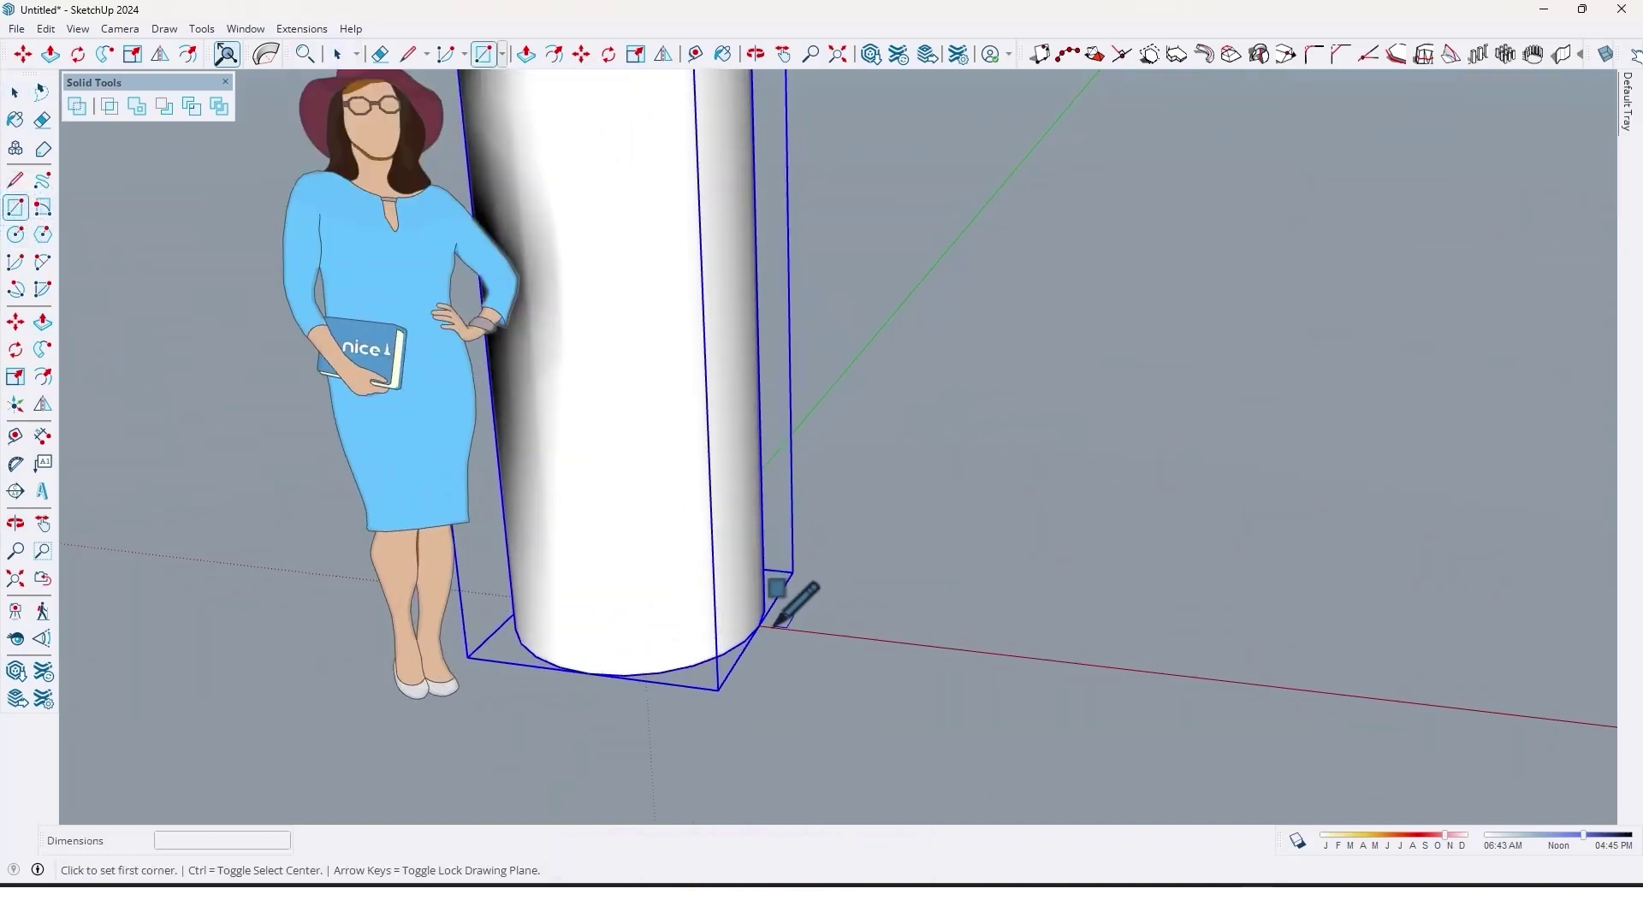
{"action": "scroll", "coordinate": [766, 633], "scroll_direction": "up", "scroll_amount": 1}
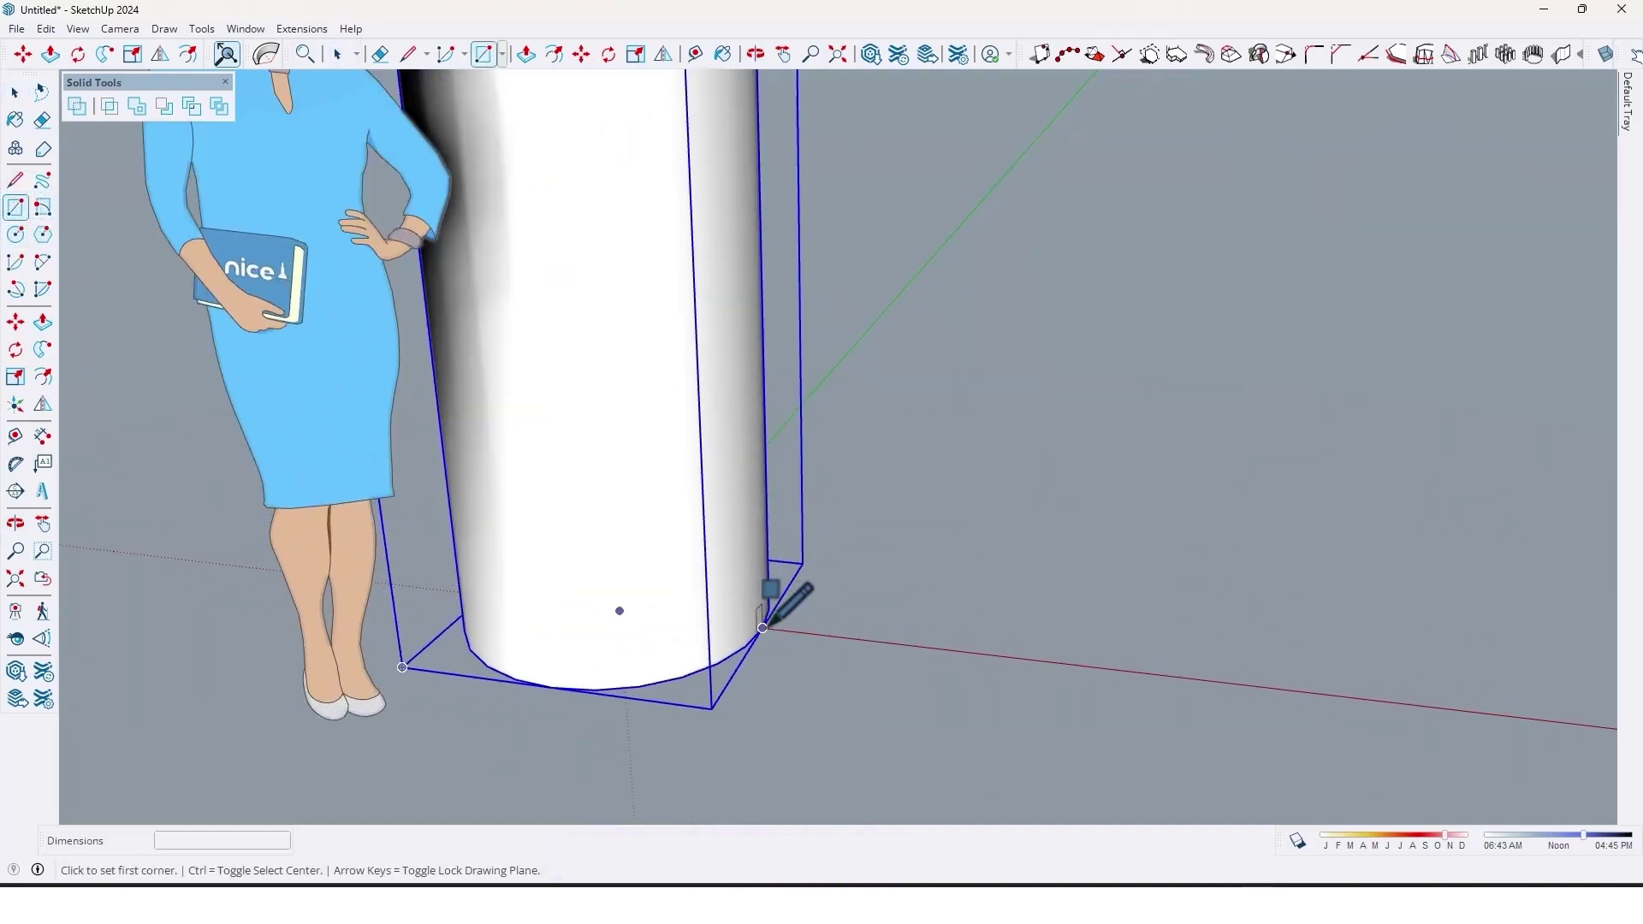
{"action": "left_click", "coordinate": [760, 627]}
{"action": "scroll", "coordinate": [923, 547], "scroll_direction": "down", "scroll_amount": 4}
{"action": "key", "text": "Left"}
{"action": "scroll", "coordinate": [984, 428], "scroll_direction": "down", "scroll_amount": 4}
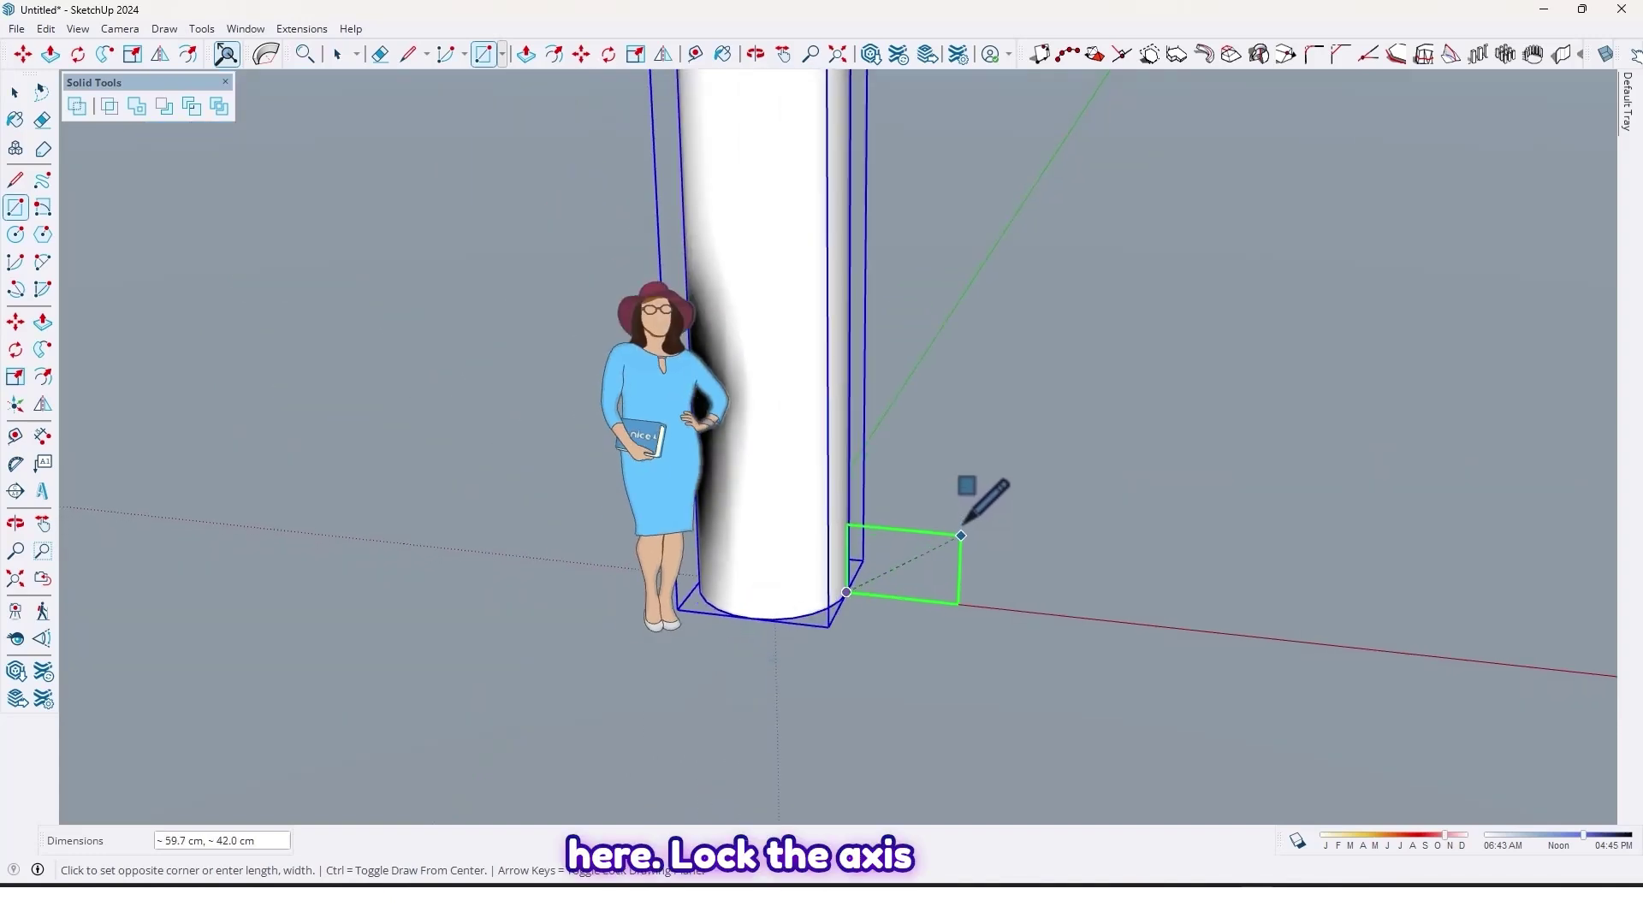
{"action": "scroll", "coordinate": [990, 436], "scroll_direction": "down", "scroll_amount": 2}
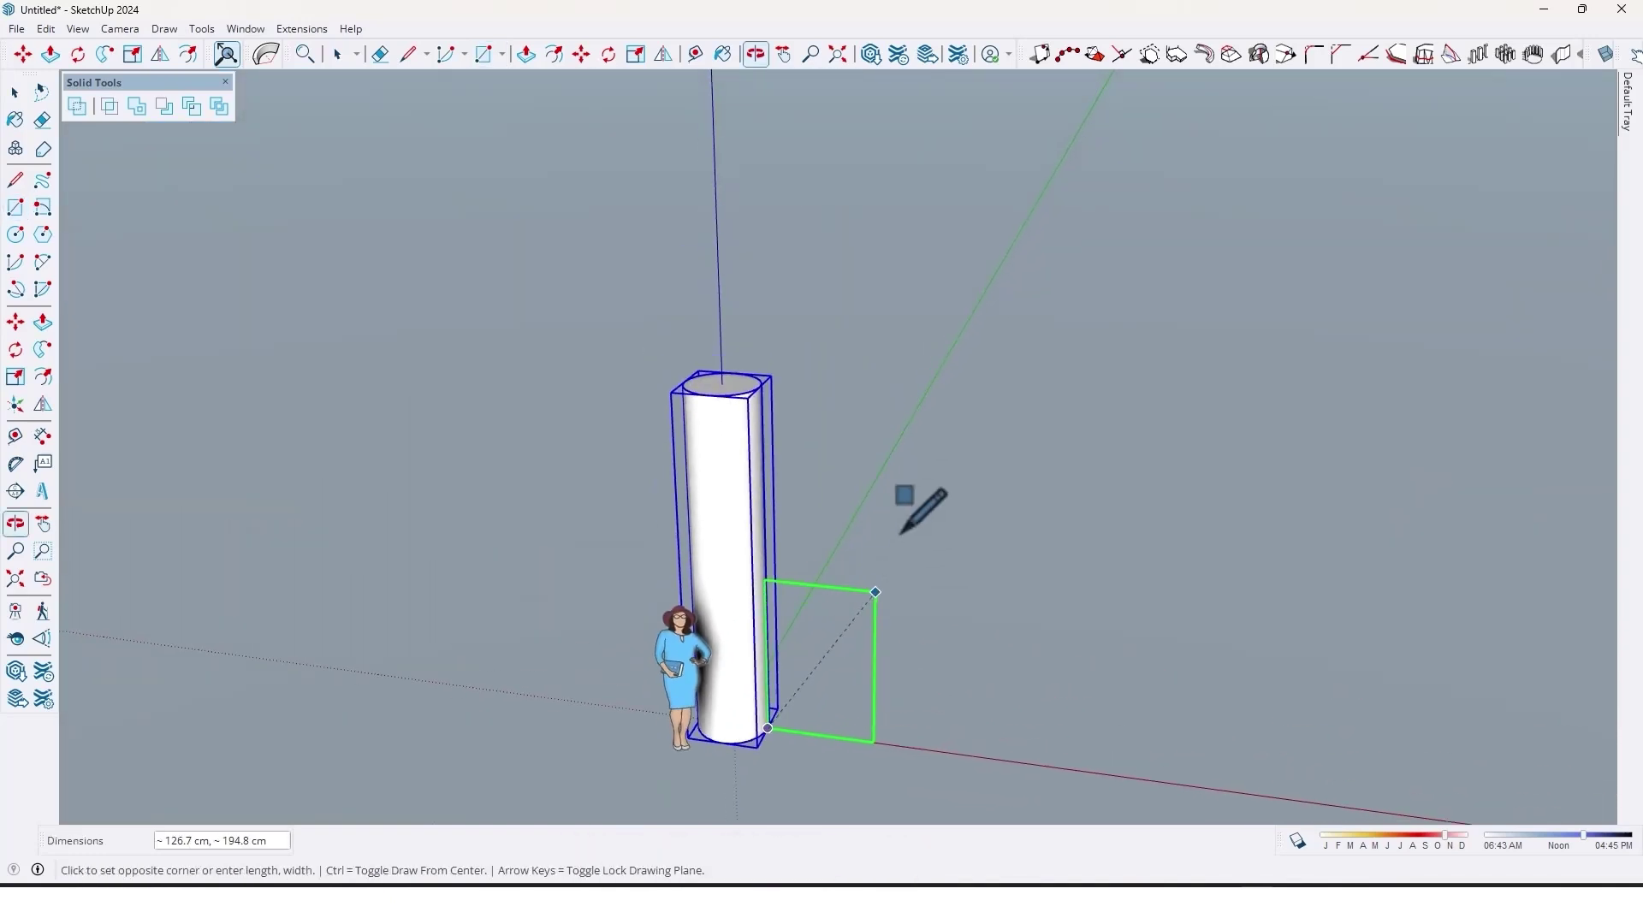
{"action": "scroll", "coordinate": [1110, 359], "scroll_direction": "down", "scroll_amount": 1}
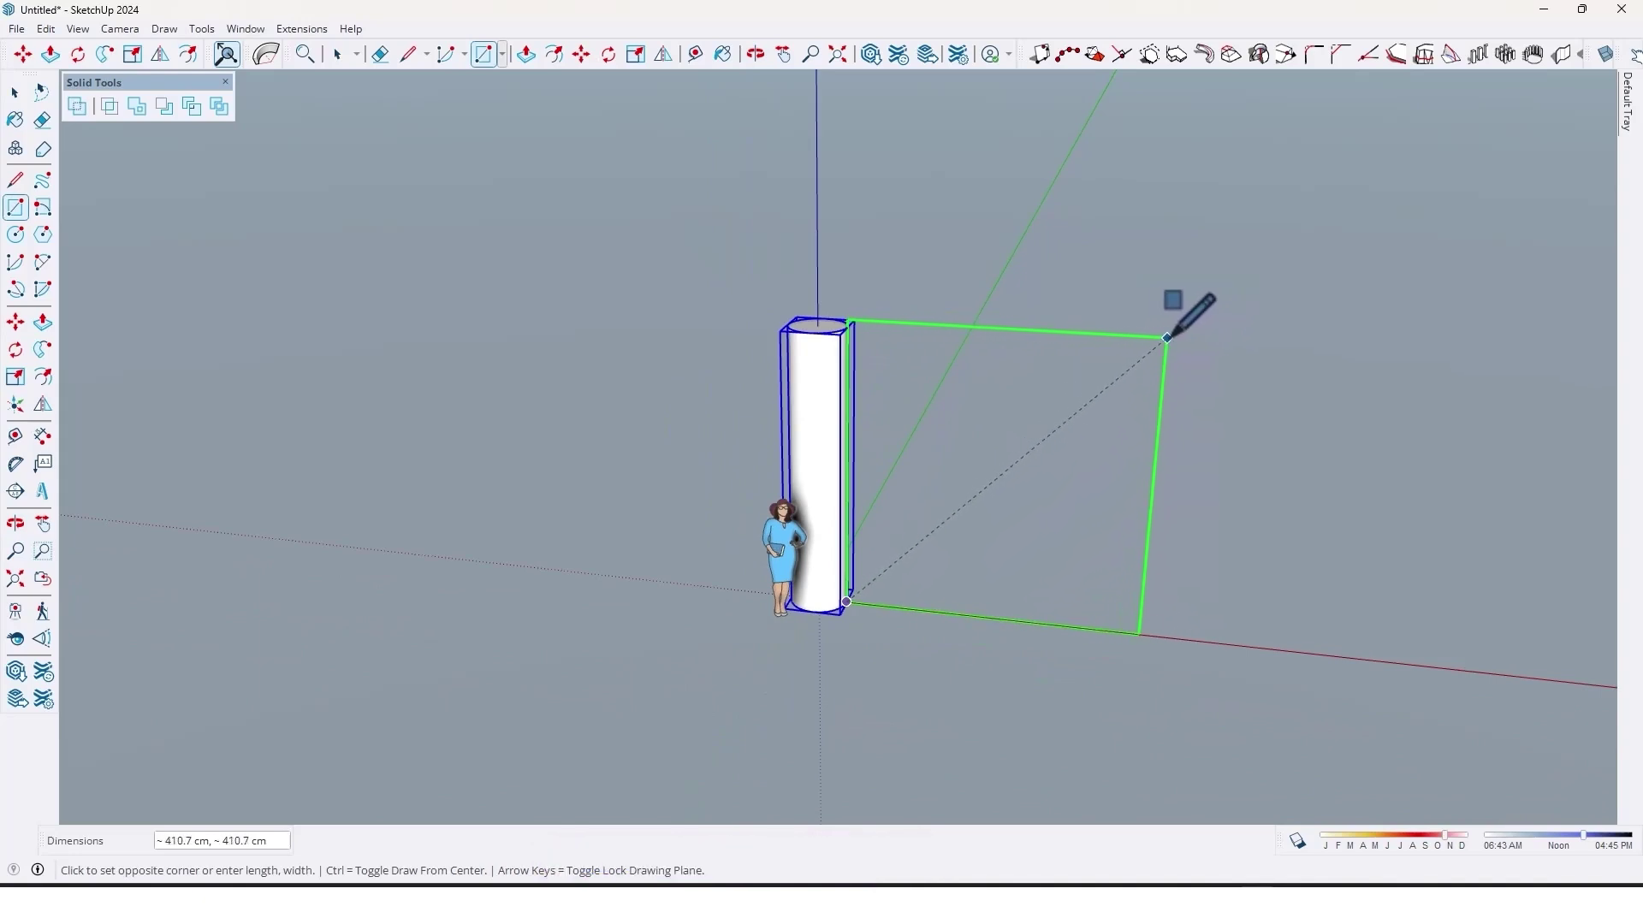
{"action": "left_click", "coordinate": [1167, 337]}
Step: Scale the rectangle vertically so its upper edge lines up with the top of the column
{"action": "middle_click_drag", "start_coordinate": [1166, 337], "coordinate": [865, 367]}
{"action": "scroll", "coordinate": [955, 363], "scroll_direction": "up", "scroll_amount": 2}
{"action": "key", "text": "space"}
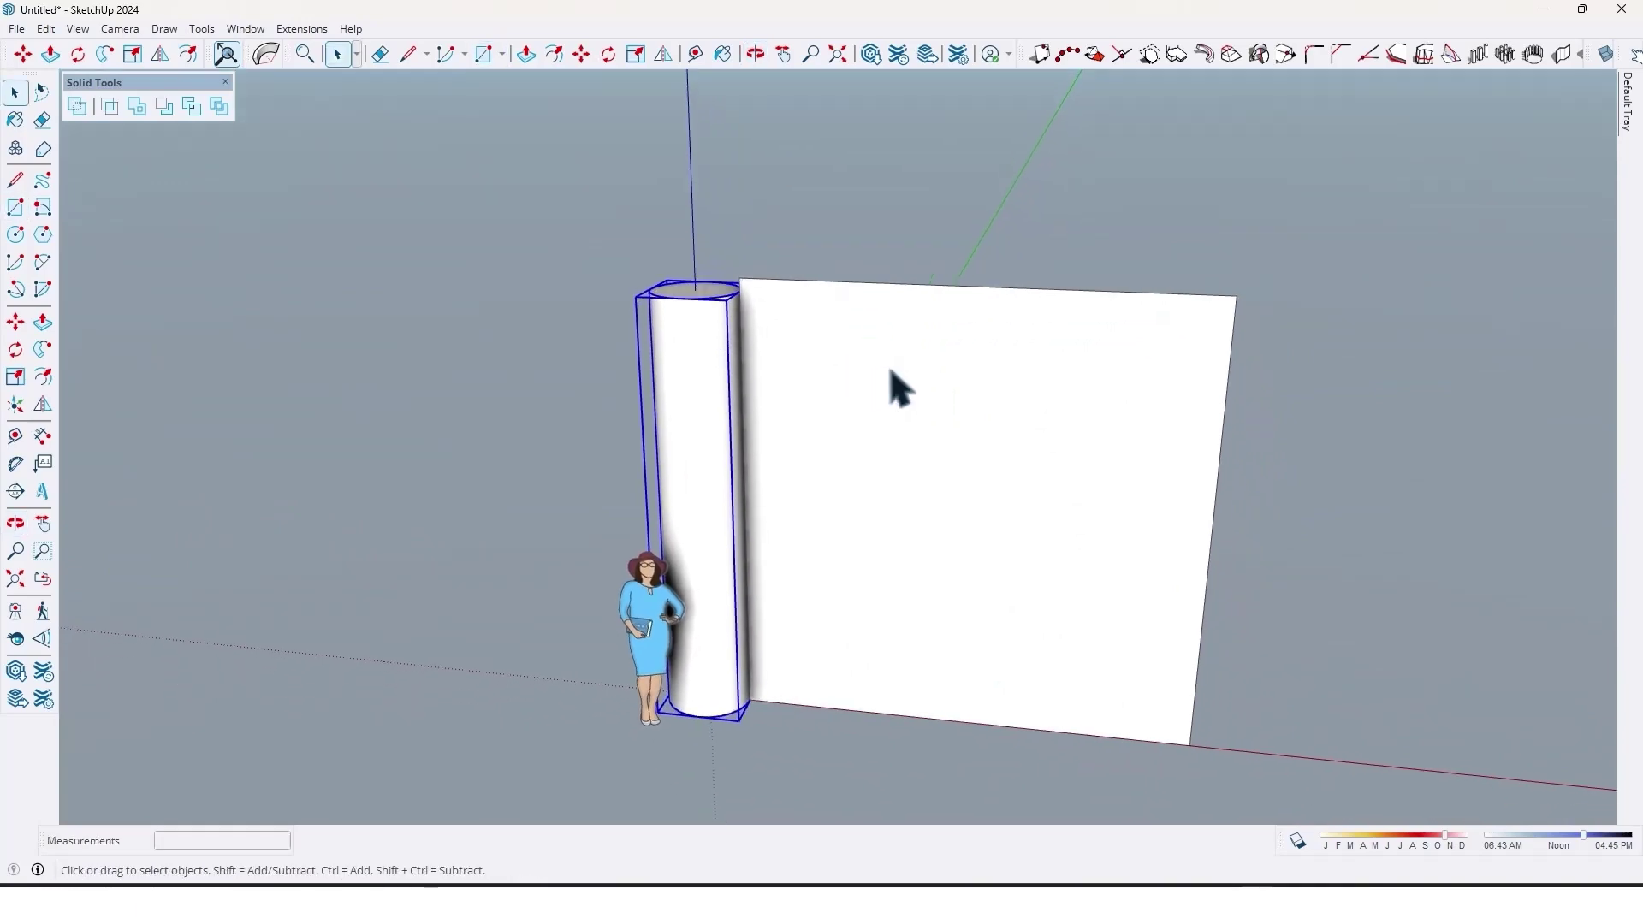
{"action": "left_click", "coordinate": [893, 335]}
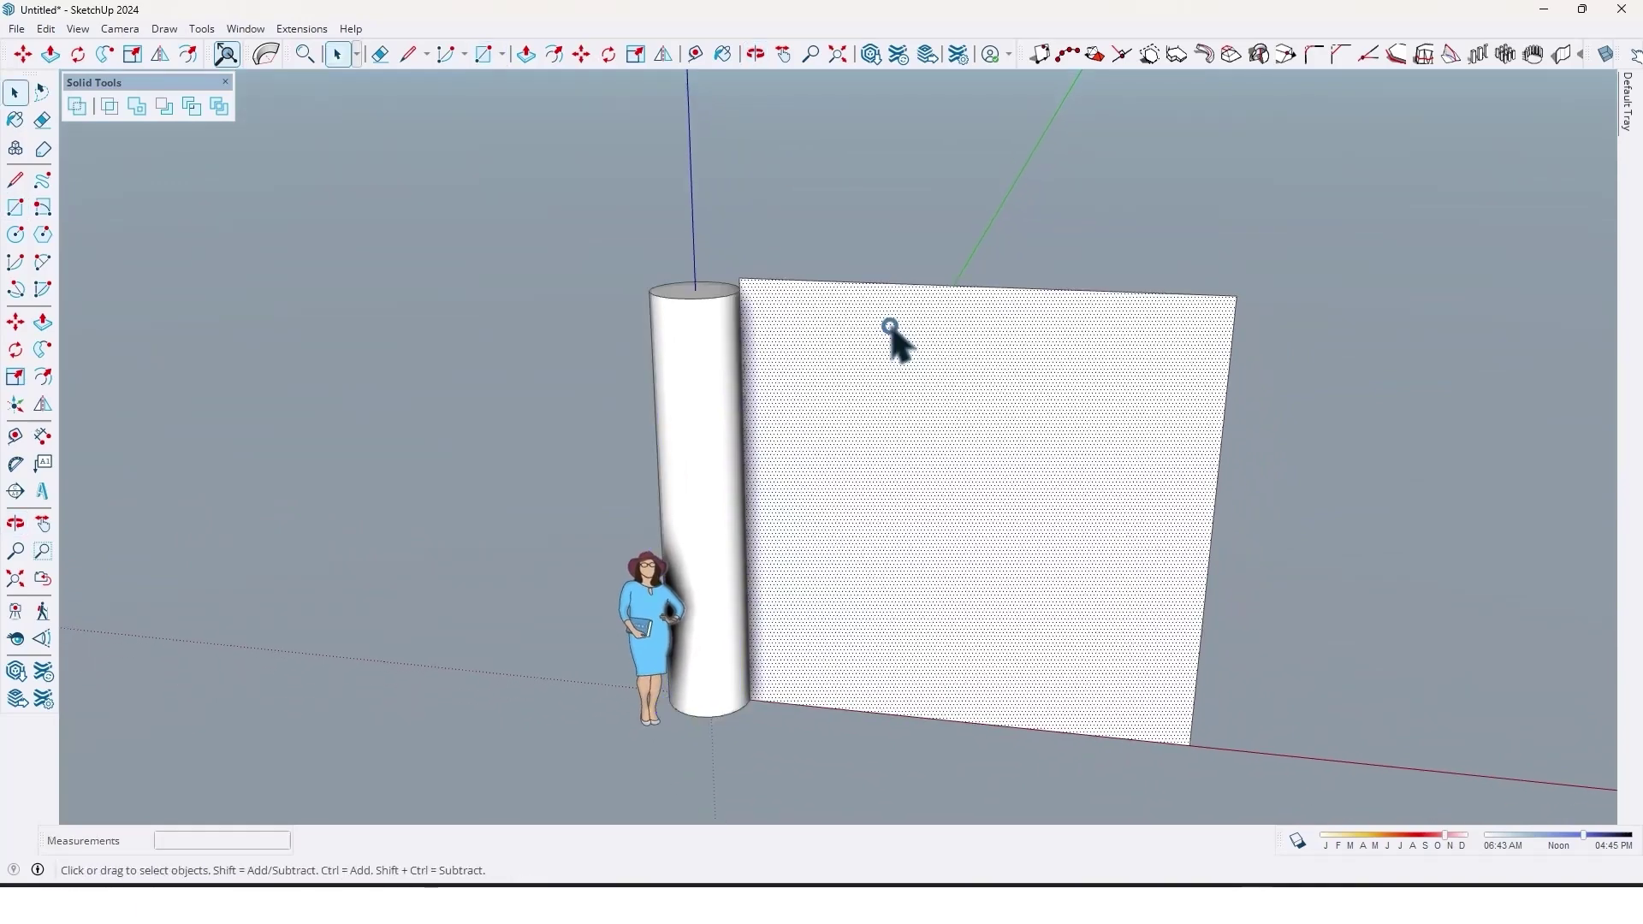
{"action": "scroll", "coordinate": [892, 335], "scroll_direction": "up", "scroll_amount": 2}
{"action": "middle_click_drag", "start_coordinate": [892, 336], "coordinate": [962, 314]}
{"action": "key", "text": "s"}
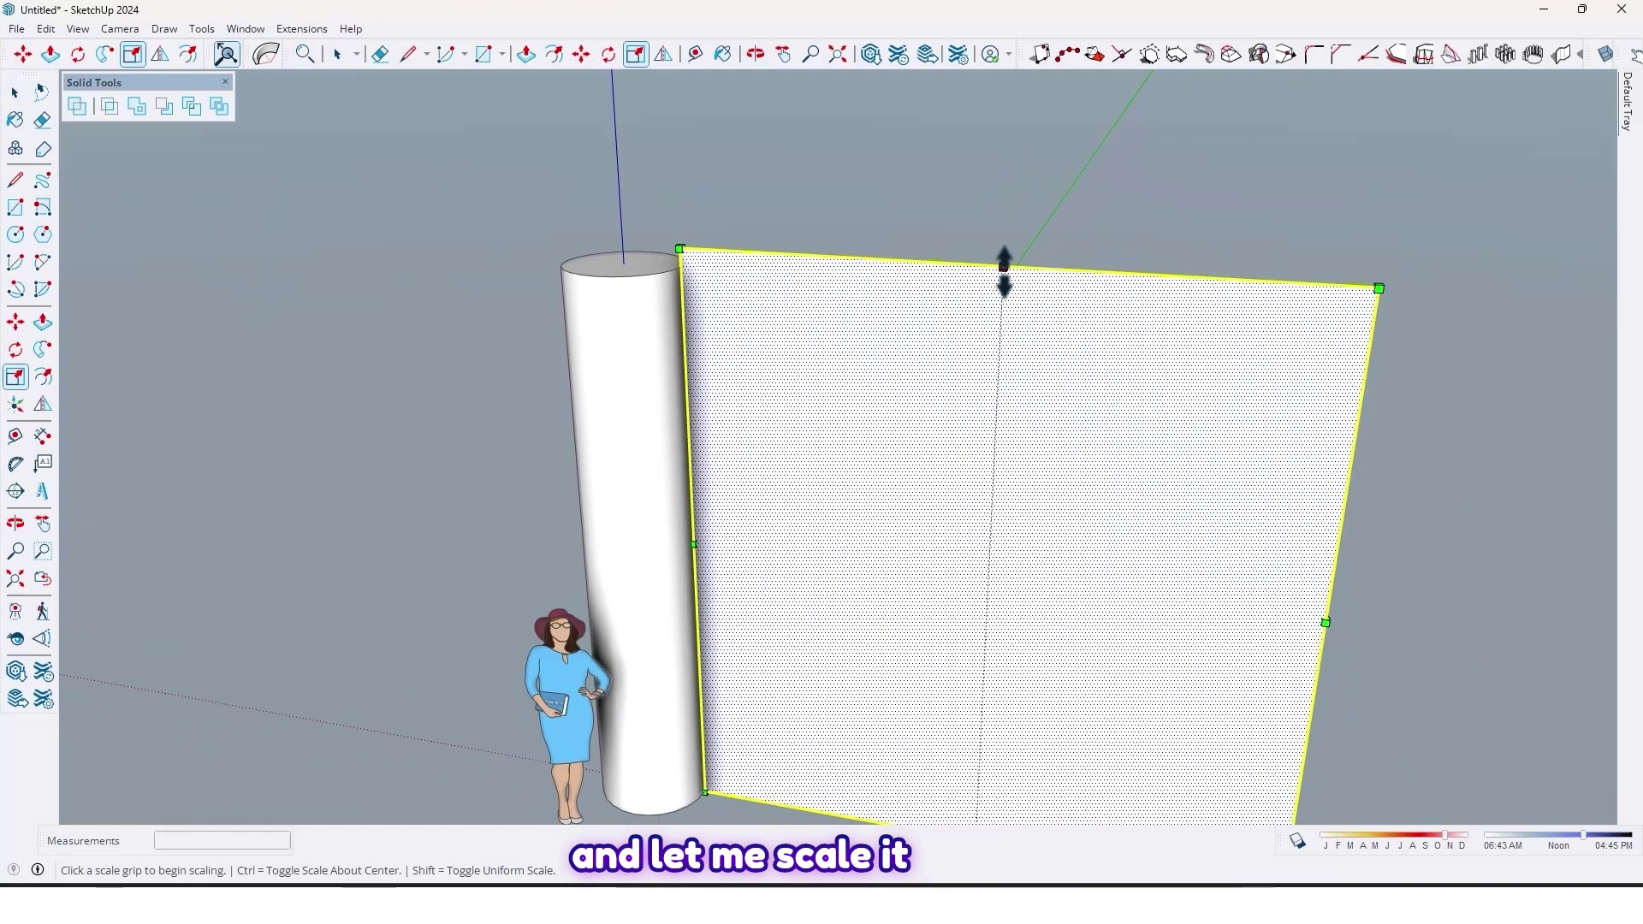
{"action": "left_click", "coordinate": [1002, 268]}
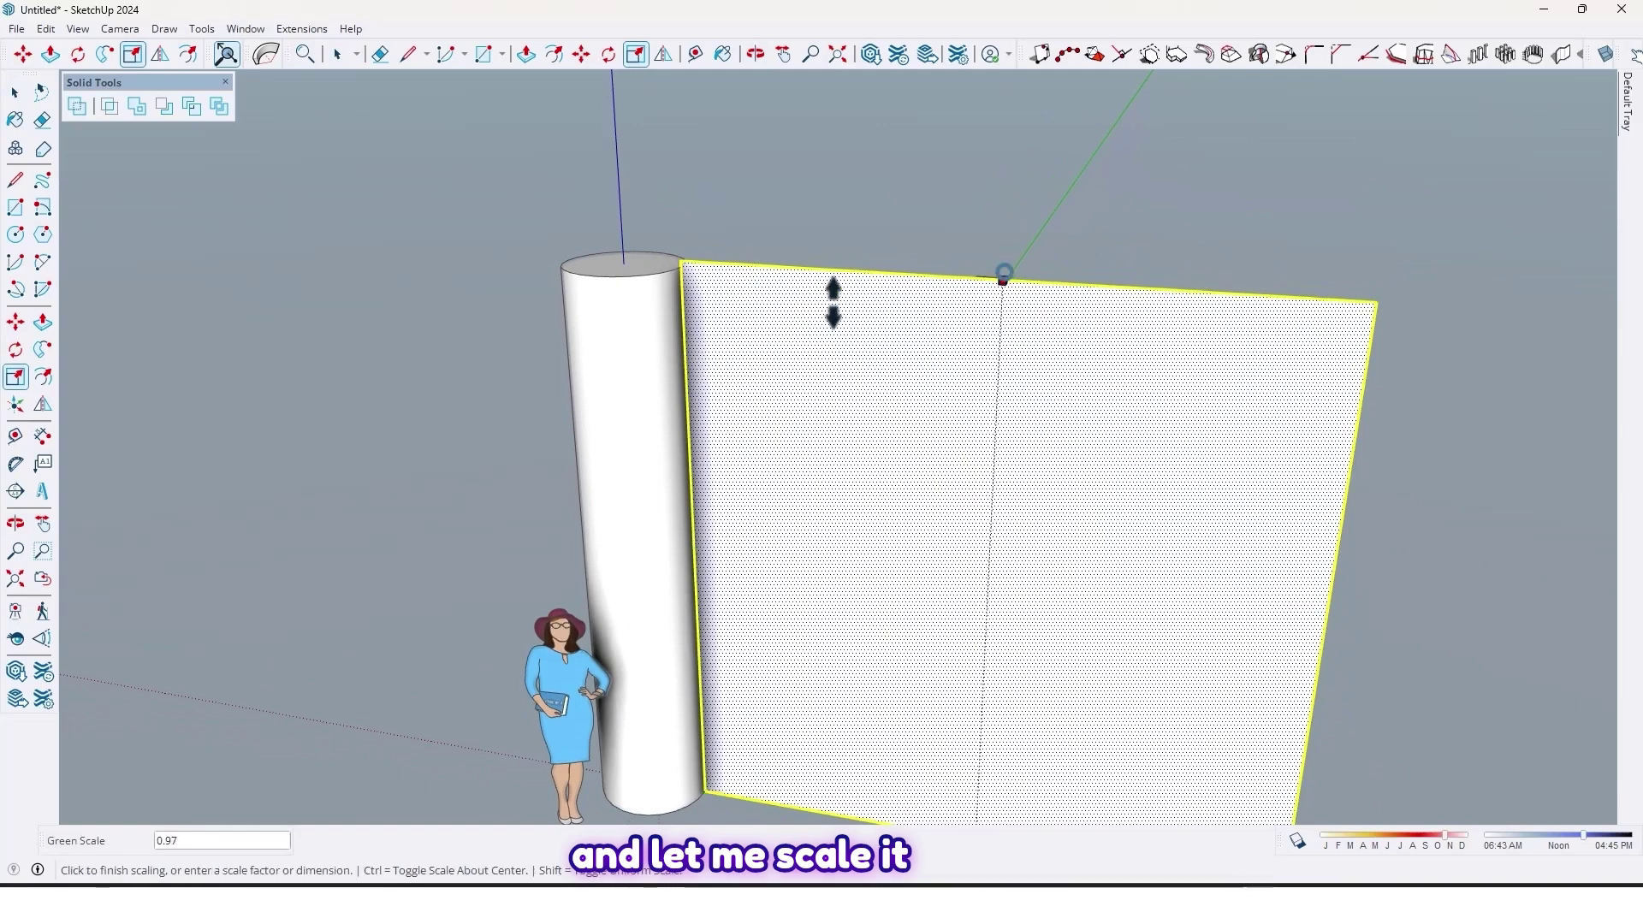
{"action": "left_click", "coordinate": [631, 274]}
{"action": "mouse_move", "coordinate": [678, 282]}
{"action": "middle_mouse_down"}
{"action": "mouse_move", "coordinate": [752, 301]}
{"action": "mouse_move", "coordinate": [723, 261]}
{"action": "mouse_move", "coordinate": [682, 282]}
{"action": "middle_mouse_up"}
{"action": "key", "text": "space"}
{"action": "left_click", "coordinate": [730, 229]}
{"action": "scroll", "coordinate": [676, 278], "scroll_direction": "up", "scroll_amount": 5}
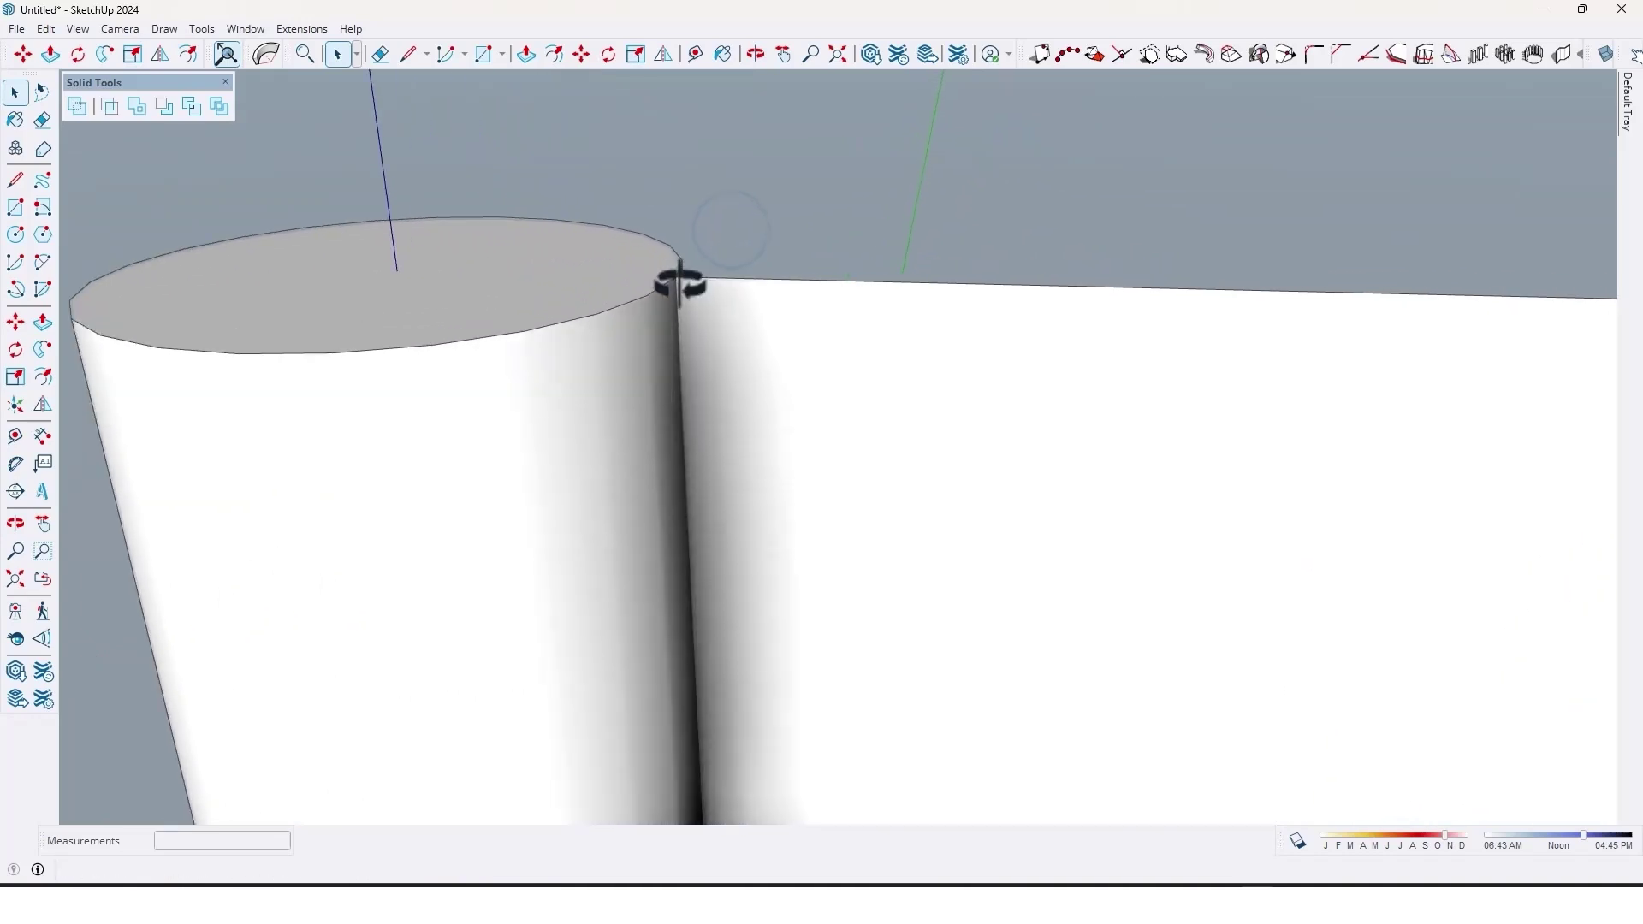
{"action": "scroll", "coordinate": [680, 282], "scroll_direction": "down", "scroll_amount": 1}
{"action": "scroll", "coordinate": [685, 325], "scroll_direction": "down", "scroll_amount": 8}
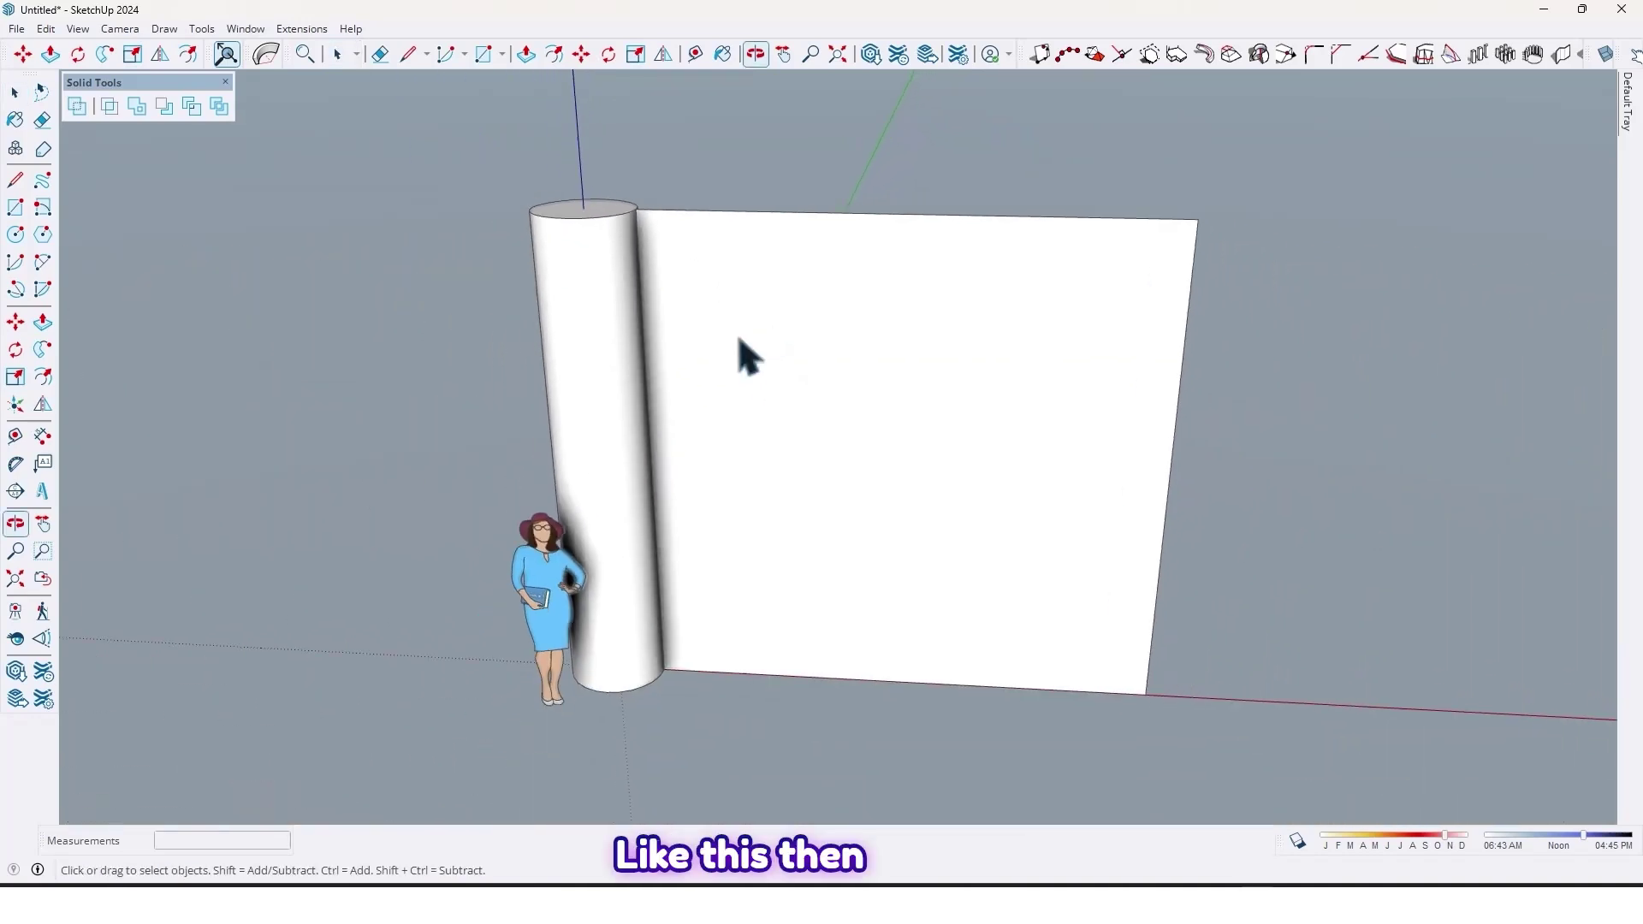
Step: Offset the rectangle's outline inward by 30 cm
{"action": "middle_click_drag", "start_coordinate": [741, 356], "coordinate": [689, 278]}
{"action": "scroll", "coordinate": [742, 415], "scroll_direction": "up", "scroll_amount": 1}
{"action": "middle_click_drag", "start_coordinate": [743, 416], "coordinate": [778, 445]}
{"action": "scroll", "coordinate": [781, 441], "scroll_direction": "up", "scroll_amount": 1}
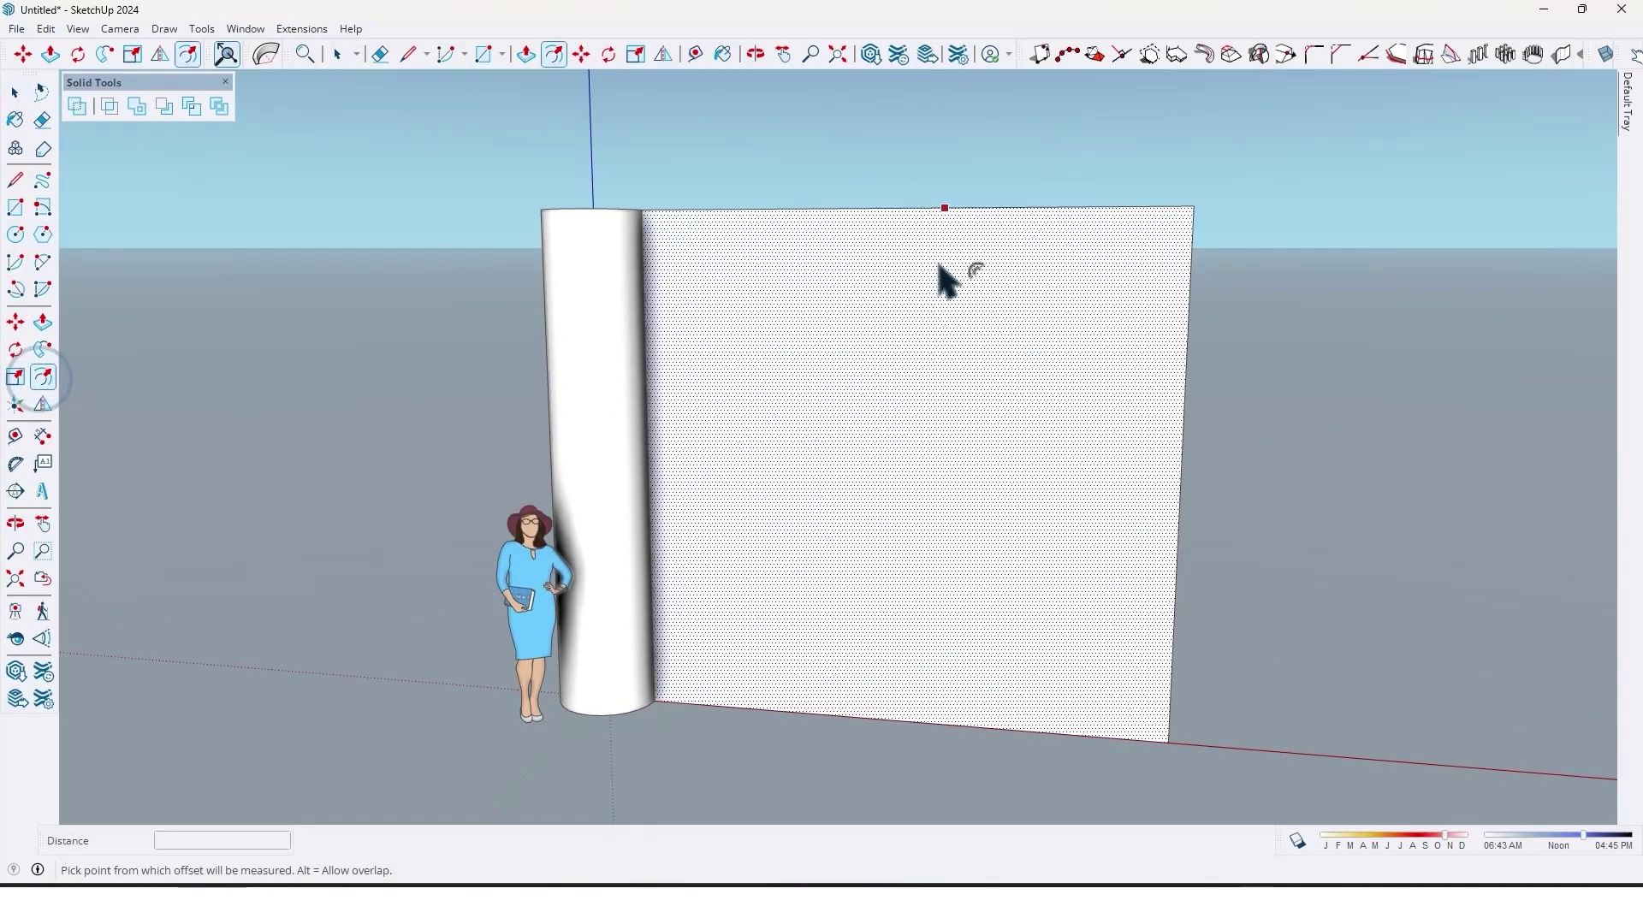
{"action": "left_click", "coordinate": [945, 278]}
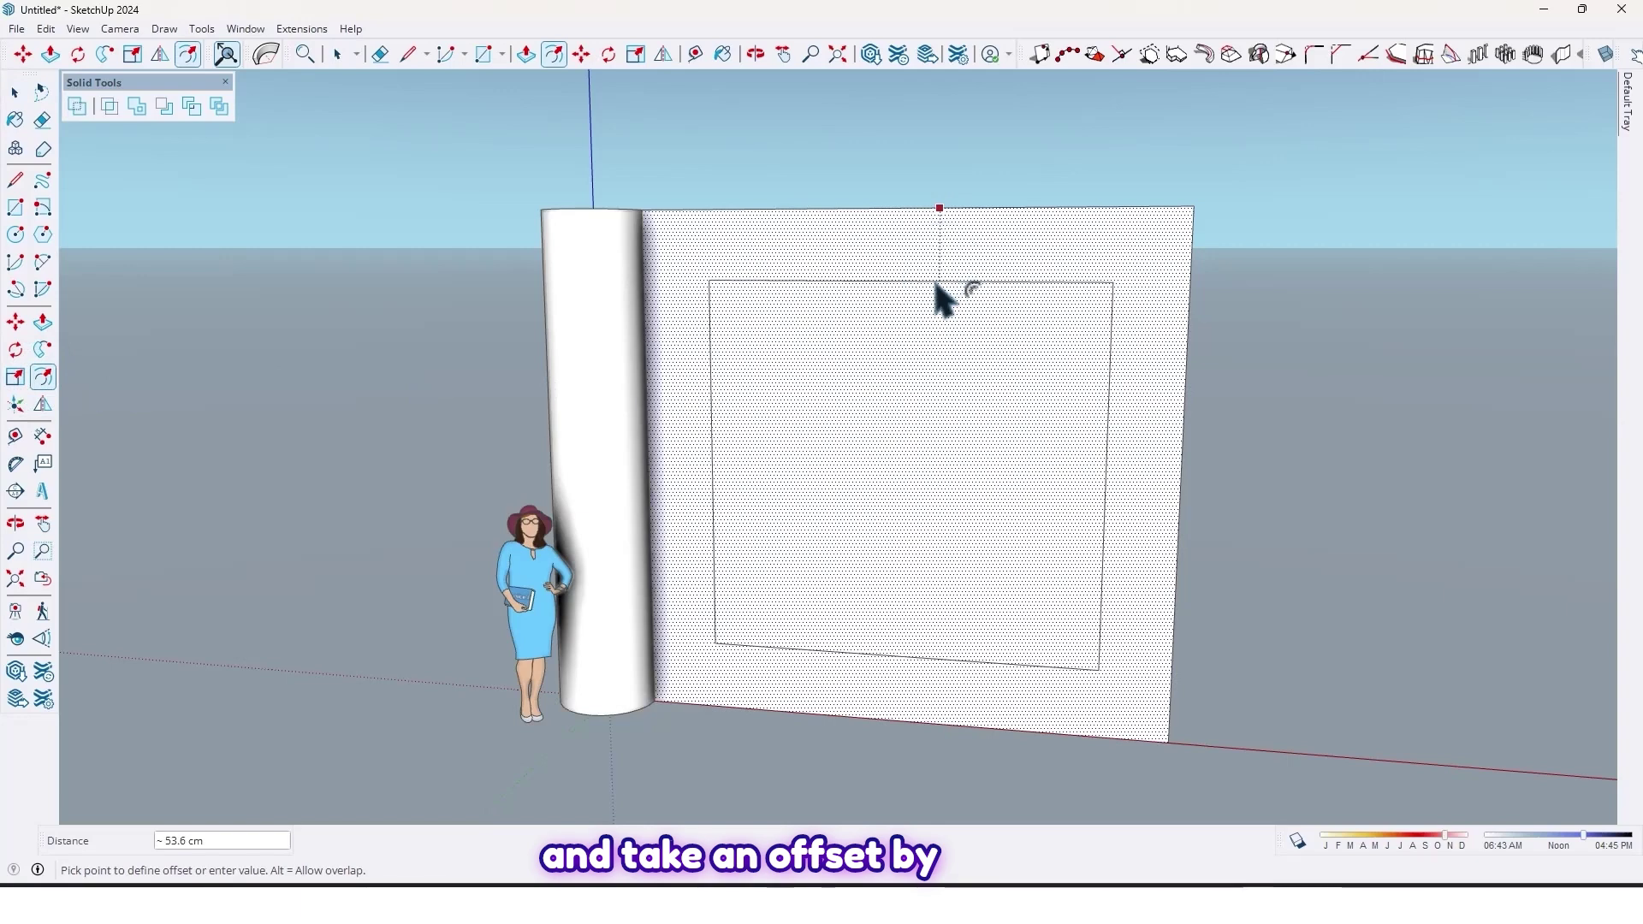
{"action": "key", "text": "Return"}
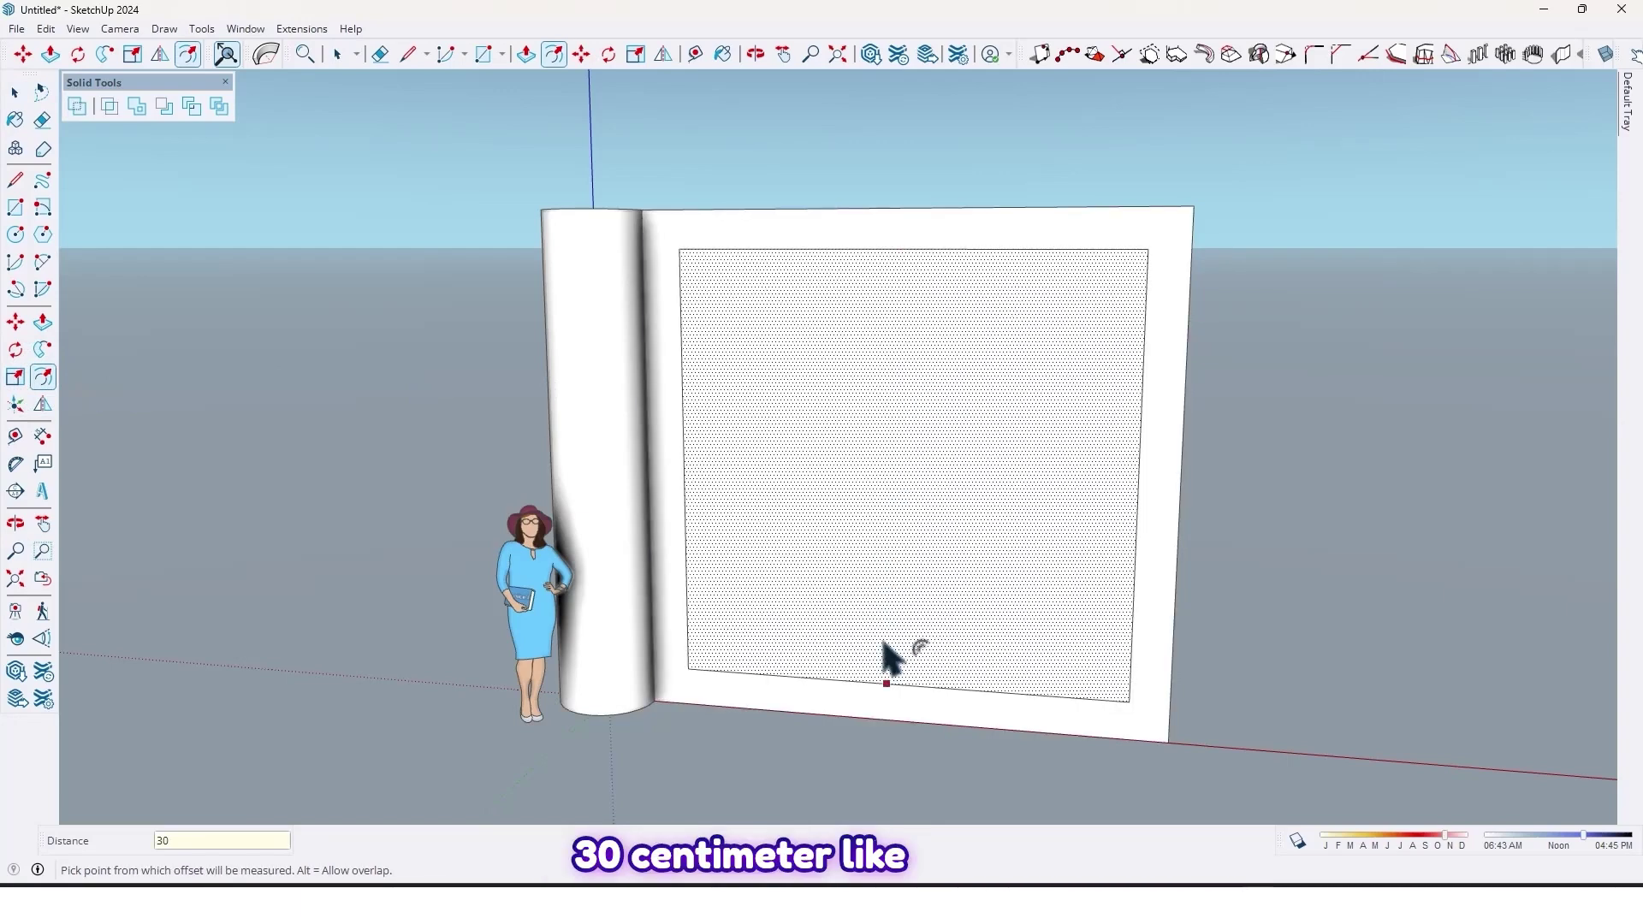
Step: Scale the inner face downward so its lower edge meets the bottom edge of the large rectangle
{"action": "middle_click_drag", "start_coordinate": [854, 671], "coordinate": [809, 610]}
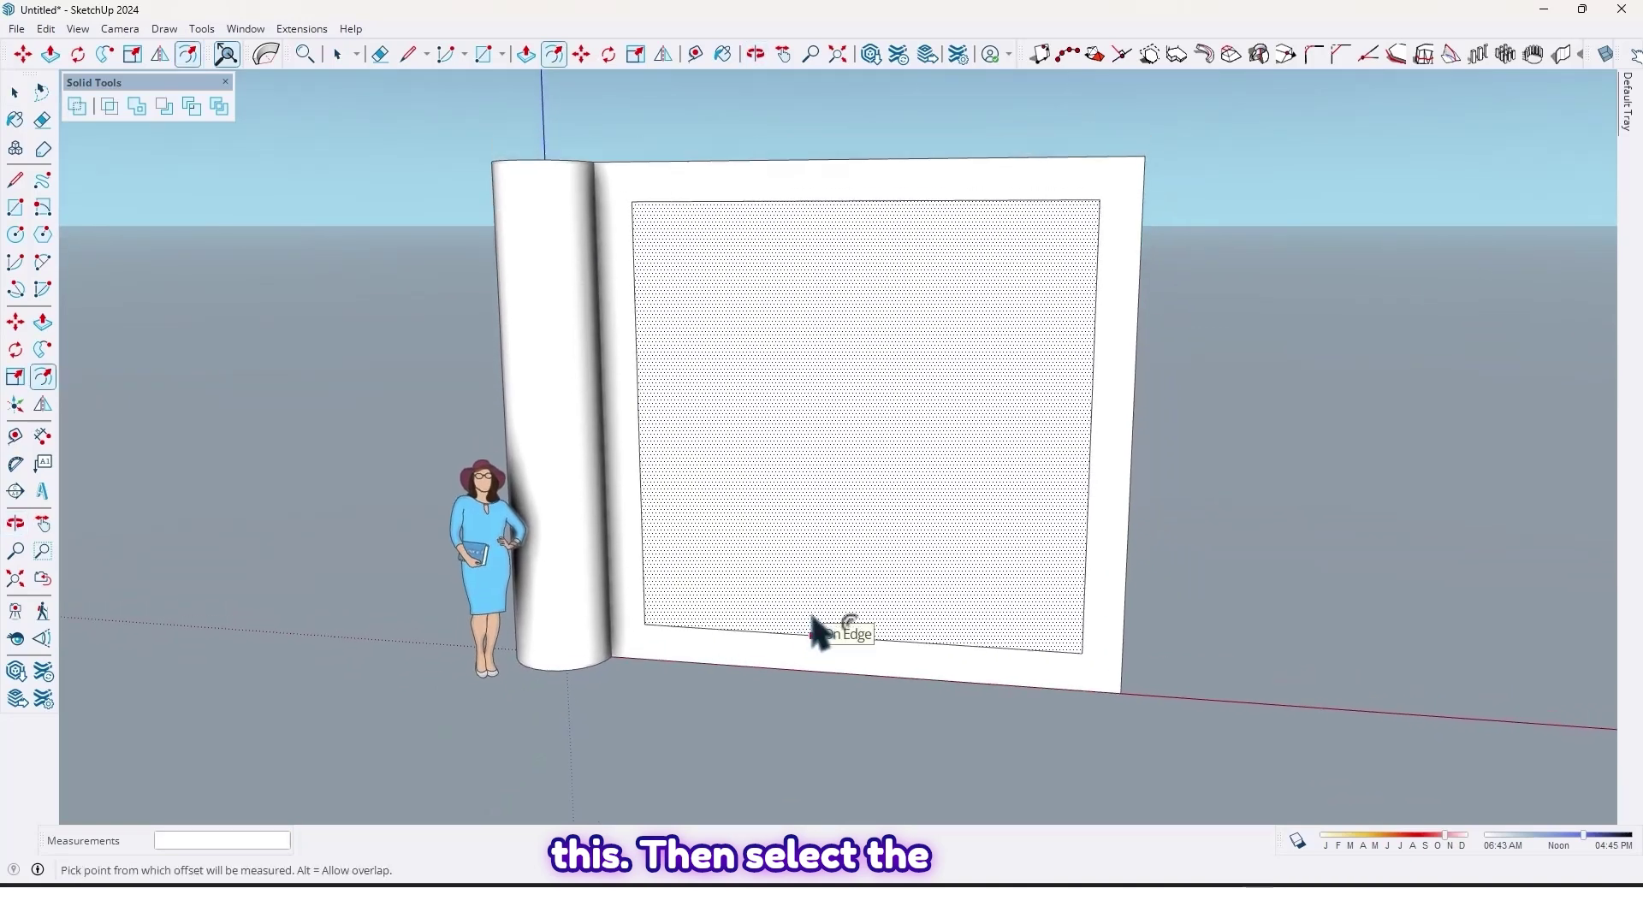
{"action": "key", "text": "space"}
{"action": "scroll", "coordinate": [813, 633], "scroll_direction": "up", "scroll_amount": 2}
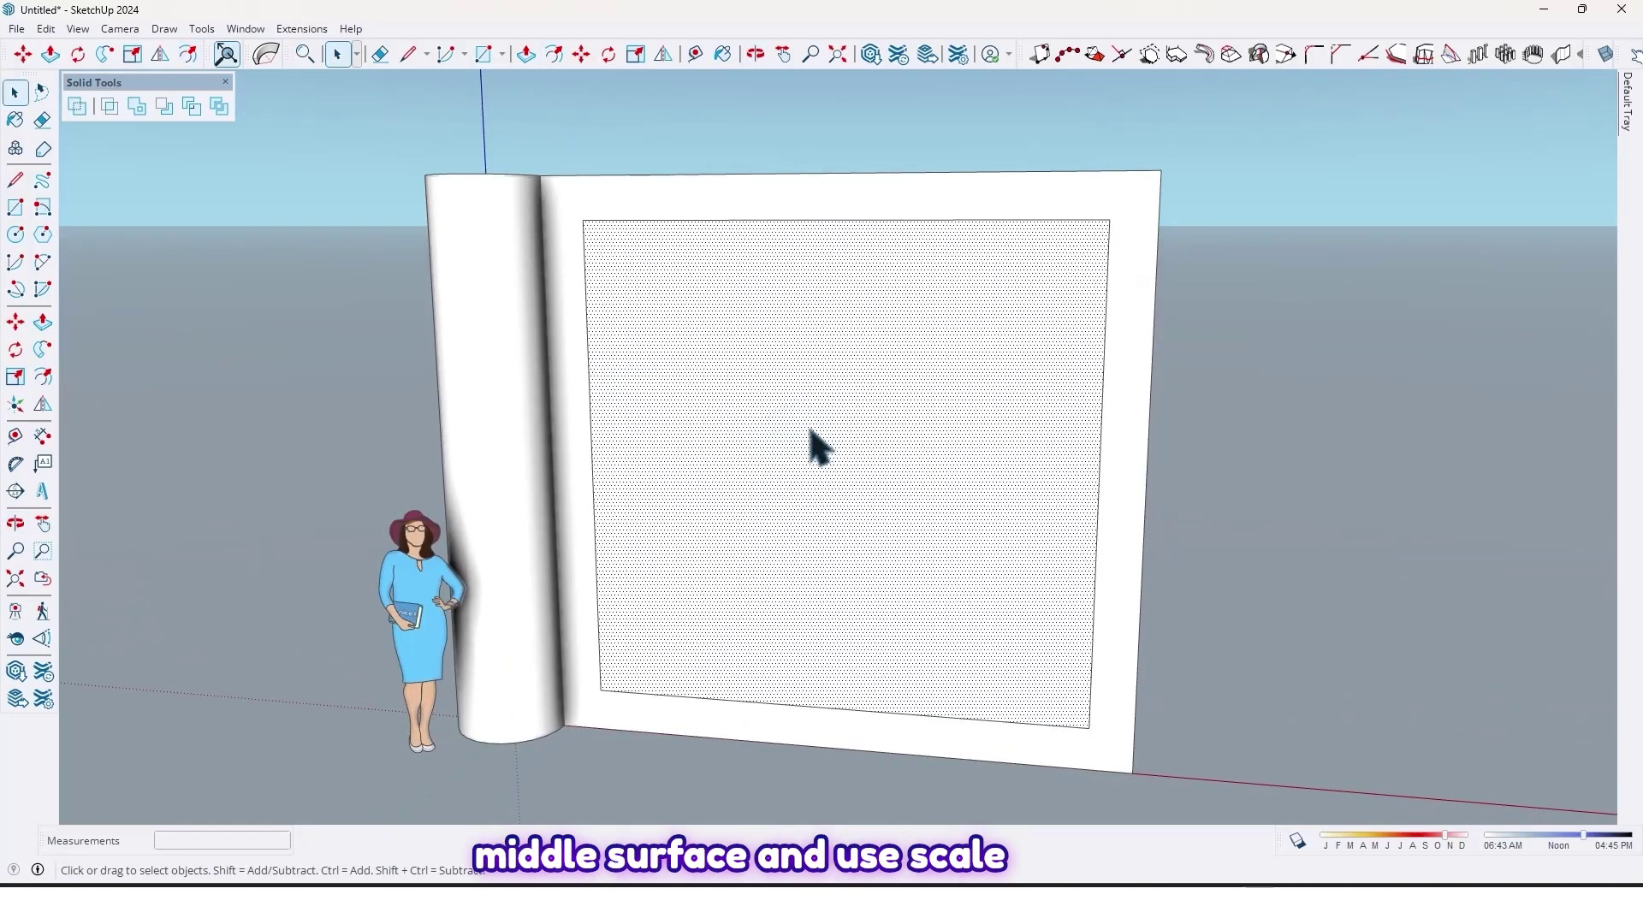
{"action": "left_click", "coordinate": [16, 378]}
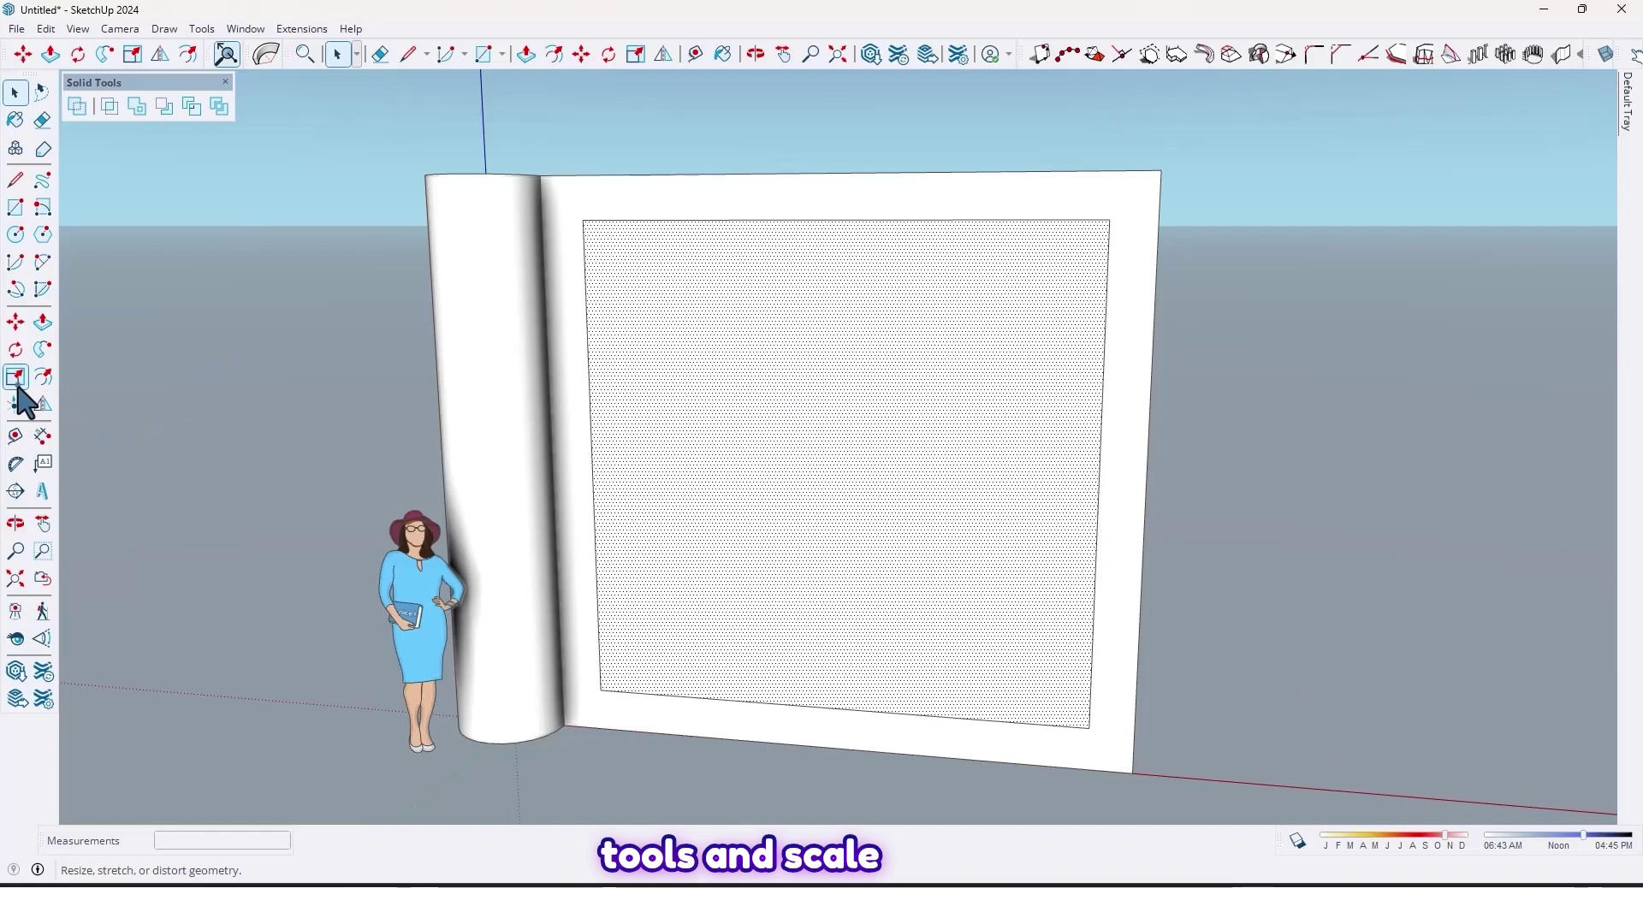
{"action": "scroll", "coordinate": [813, 693], "scroll_direction": "down", "scroll_amount": 2}
{"action": "middle_click_drag", "start_coordinate": [791, 633], "coordinate": [753, 539], "text": "shift"}
{"action": "scroll", "coordinate": [777, 629], "scroll_direction": "up", "scroll_amount": 2}
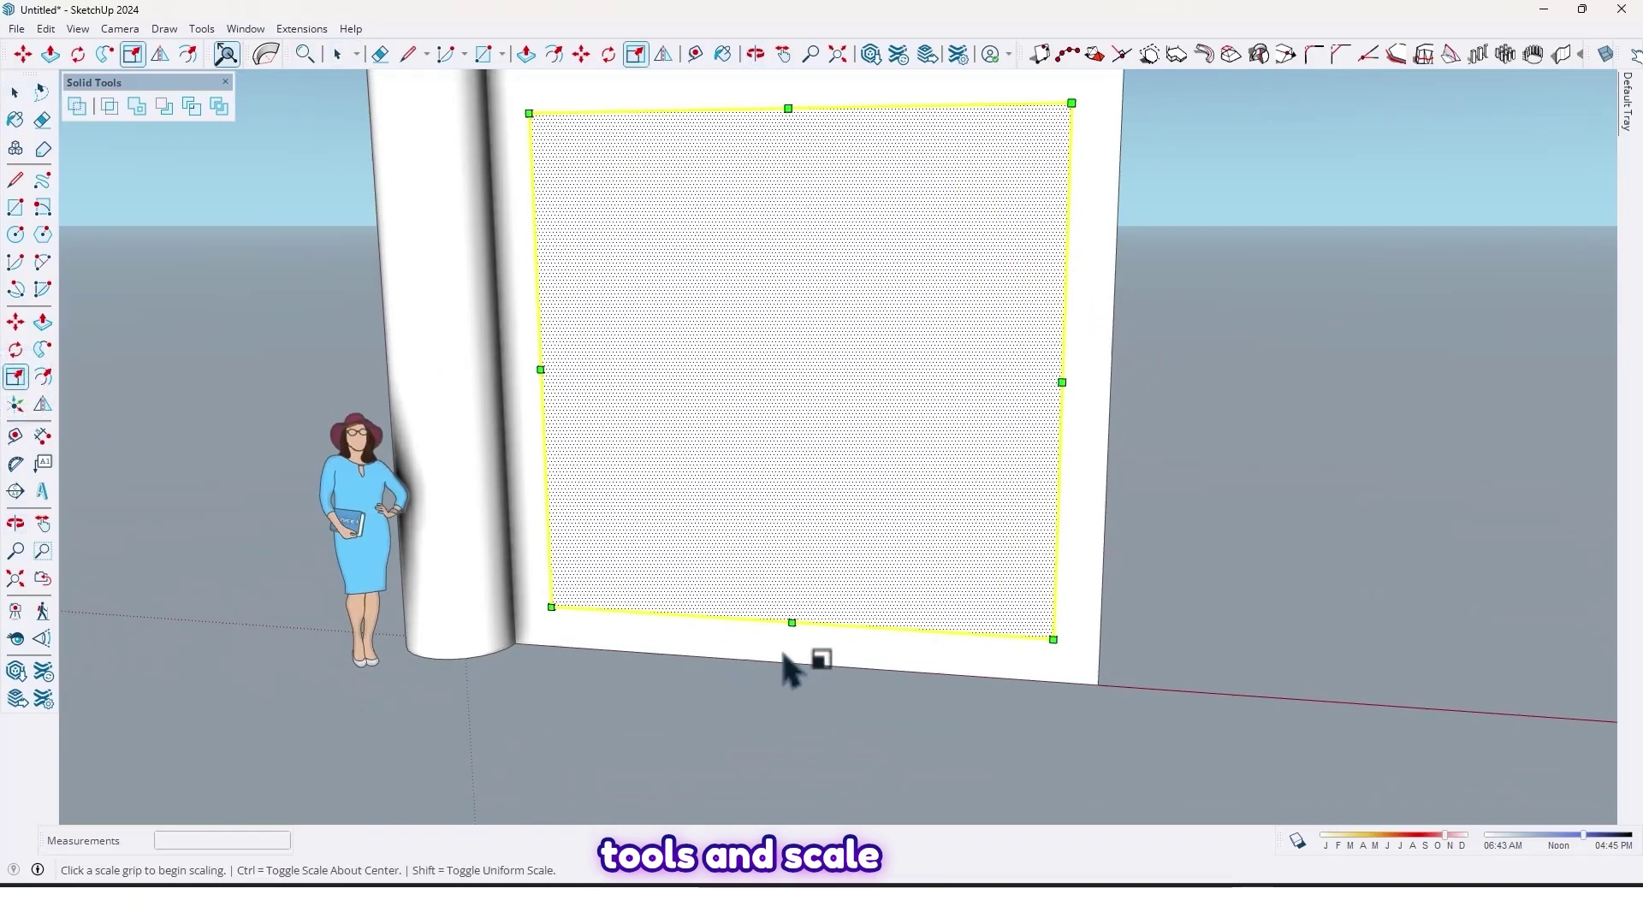
{"action": "left_click_drag", "start_coordinate": [792, 622], "coordinate": [762, 663]}
Step: Scale the inner face away from the column to the large rectangle's outer vertical edge, a factor of about 1.09
{"action": "scroll", "coordinate": [758, 654], "scroll_direction": "down", "scroll_amount": 3}
{"action": "middle_click_drag", "start_coordinate": [789, 644], "coordinate": [696, 685], "text": "shift"}
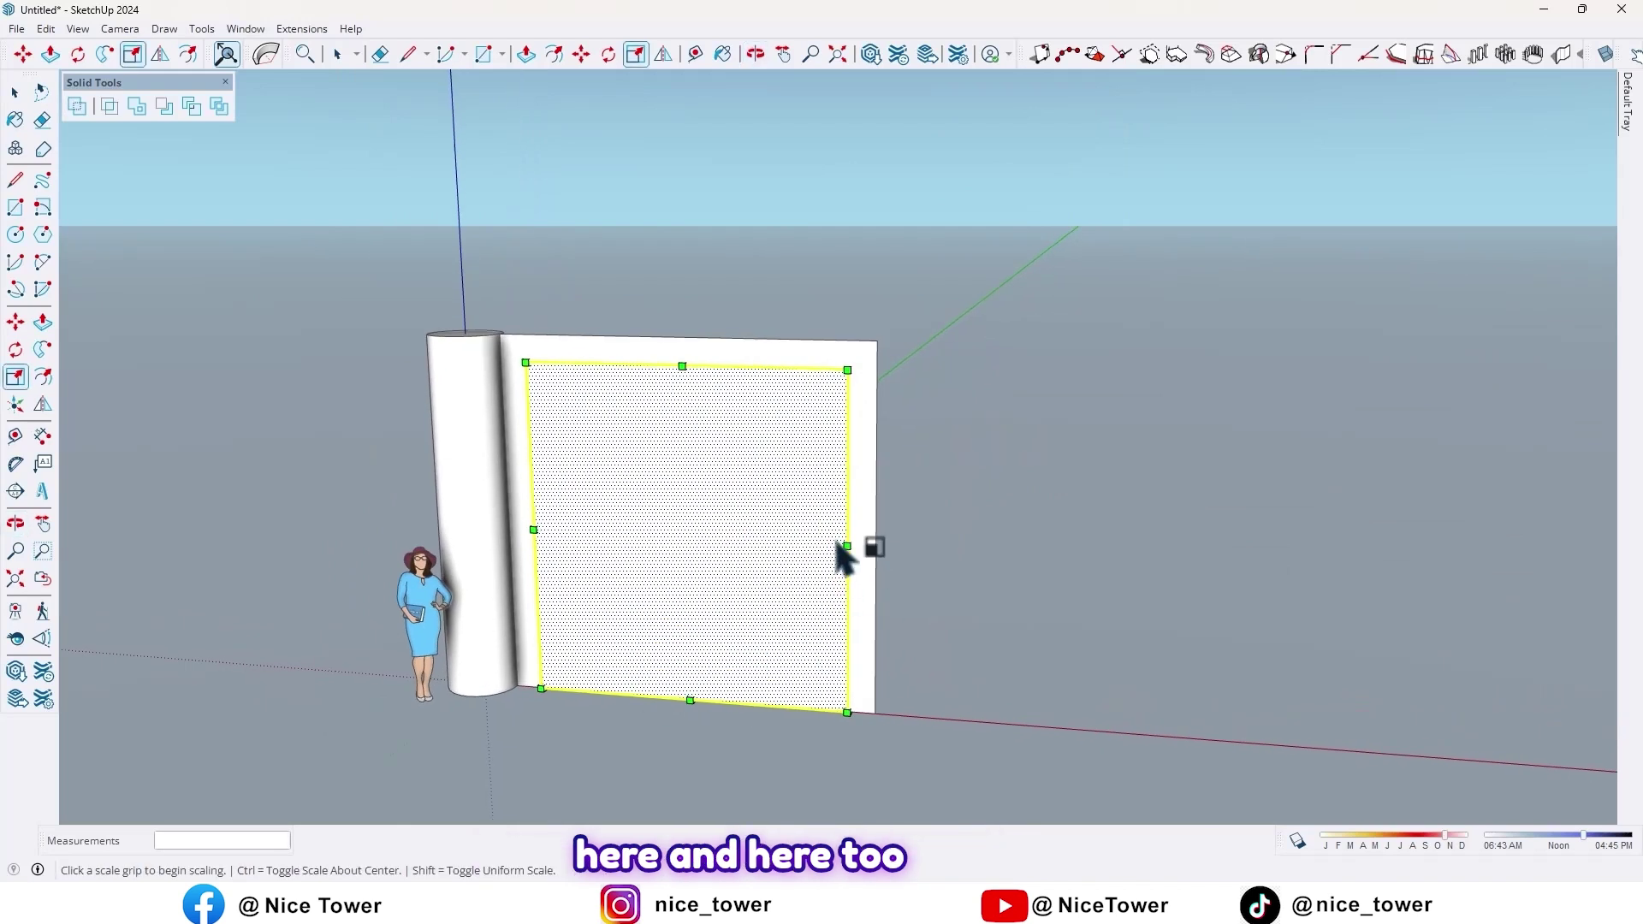
{"action": "left_click_drag", "start_coordinate": [847, 545], "coordinate": [875, 546]}
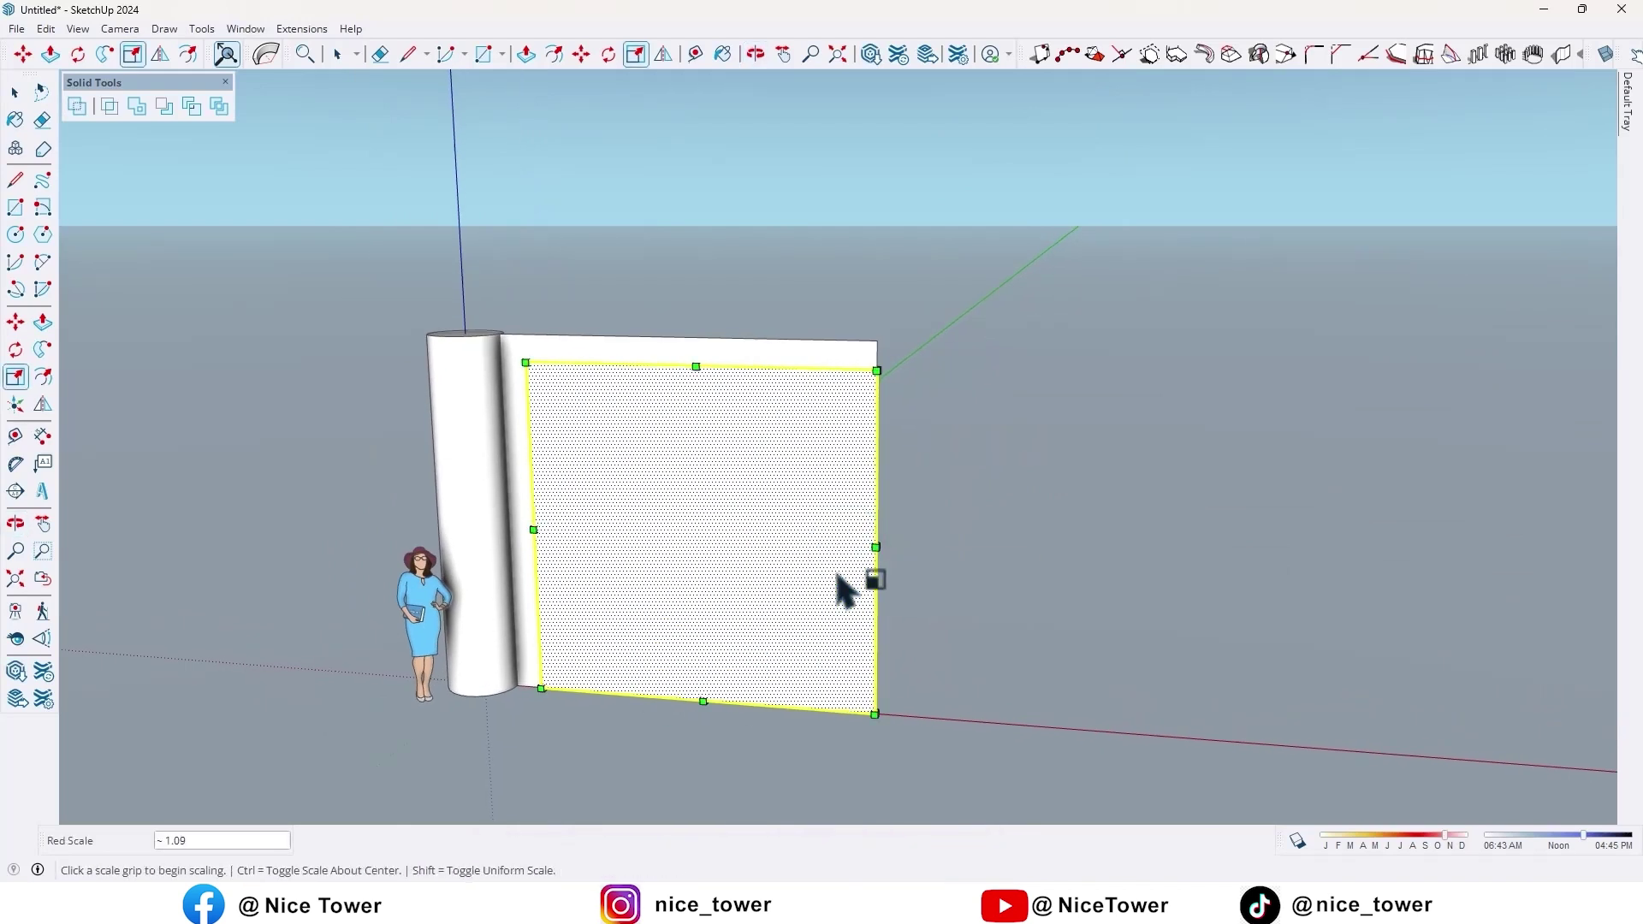
{"action": "scroll", "coordinate": [835, 580], "scroll_direction": "down", "scroll_amount": 1}
{"action": "scroll", "coordinate": [826, 648], "scroll_direction": "up", "scroll_amount": 1}
{"action": "middle_click_drag", "start_coordinate": [829, 648], "coordinate": [854, 572], "text": "shift"}
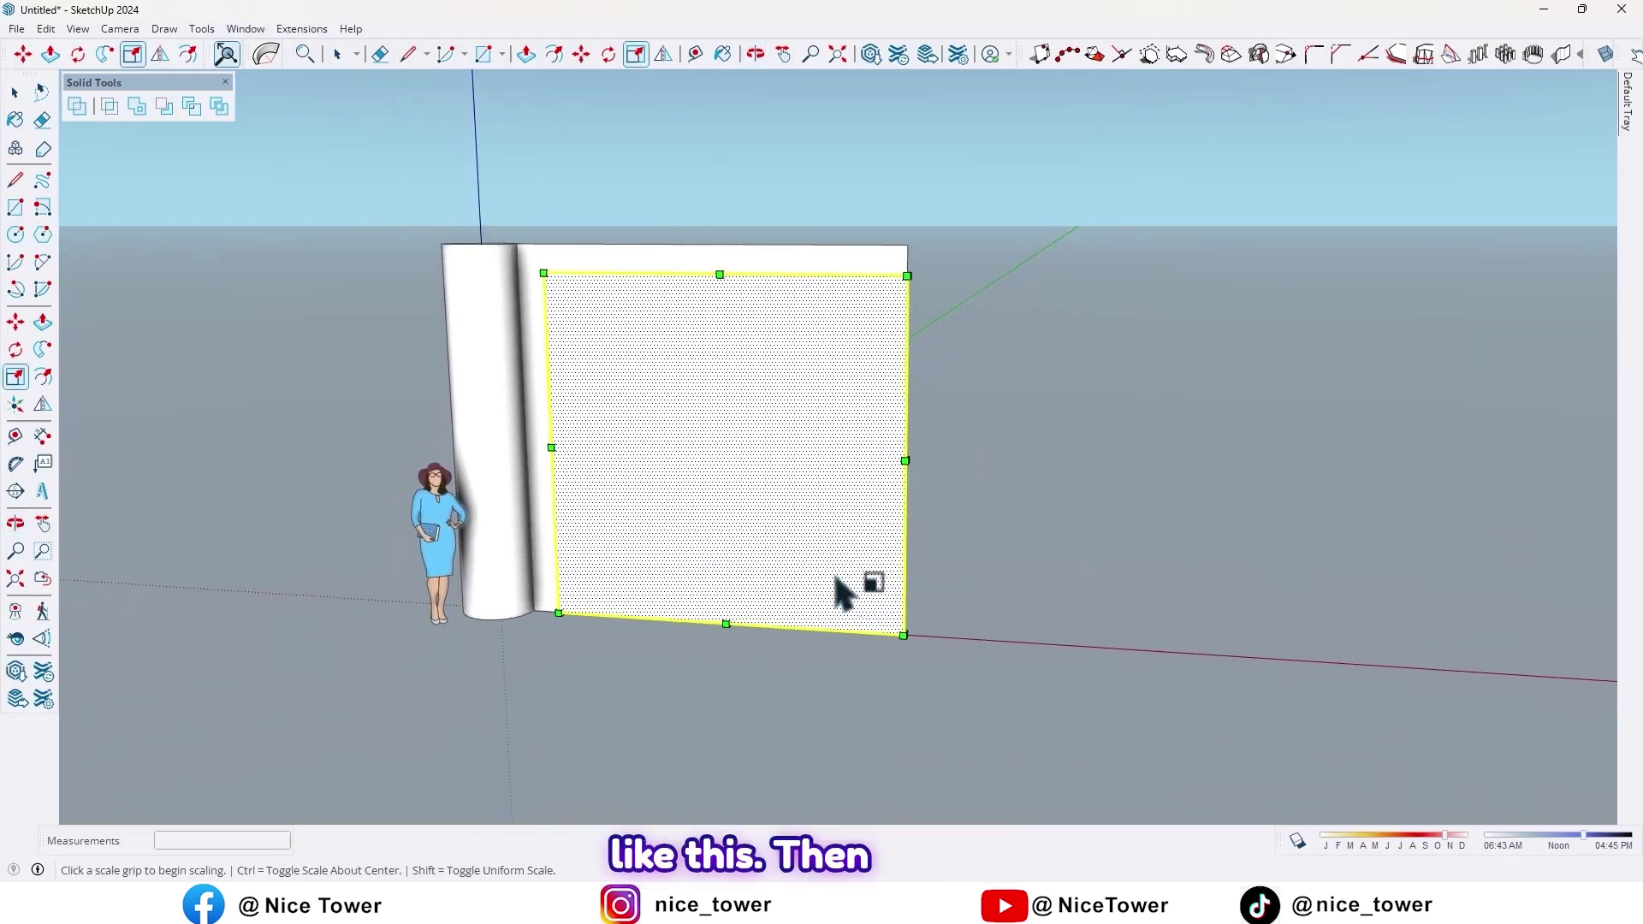
Step: Erase the outer and bottom edges of the inner face, leaving an inverted L-shaped fin profile beside the column
{"action": "left_click", "coordinate": [42, 121]}
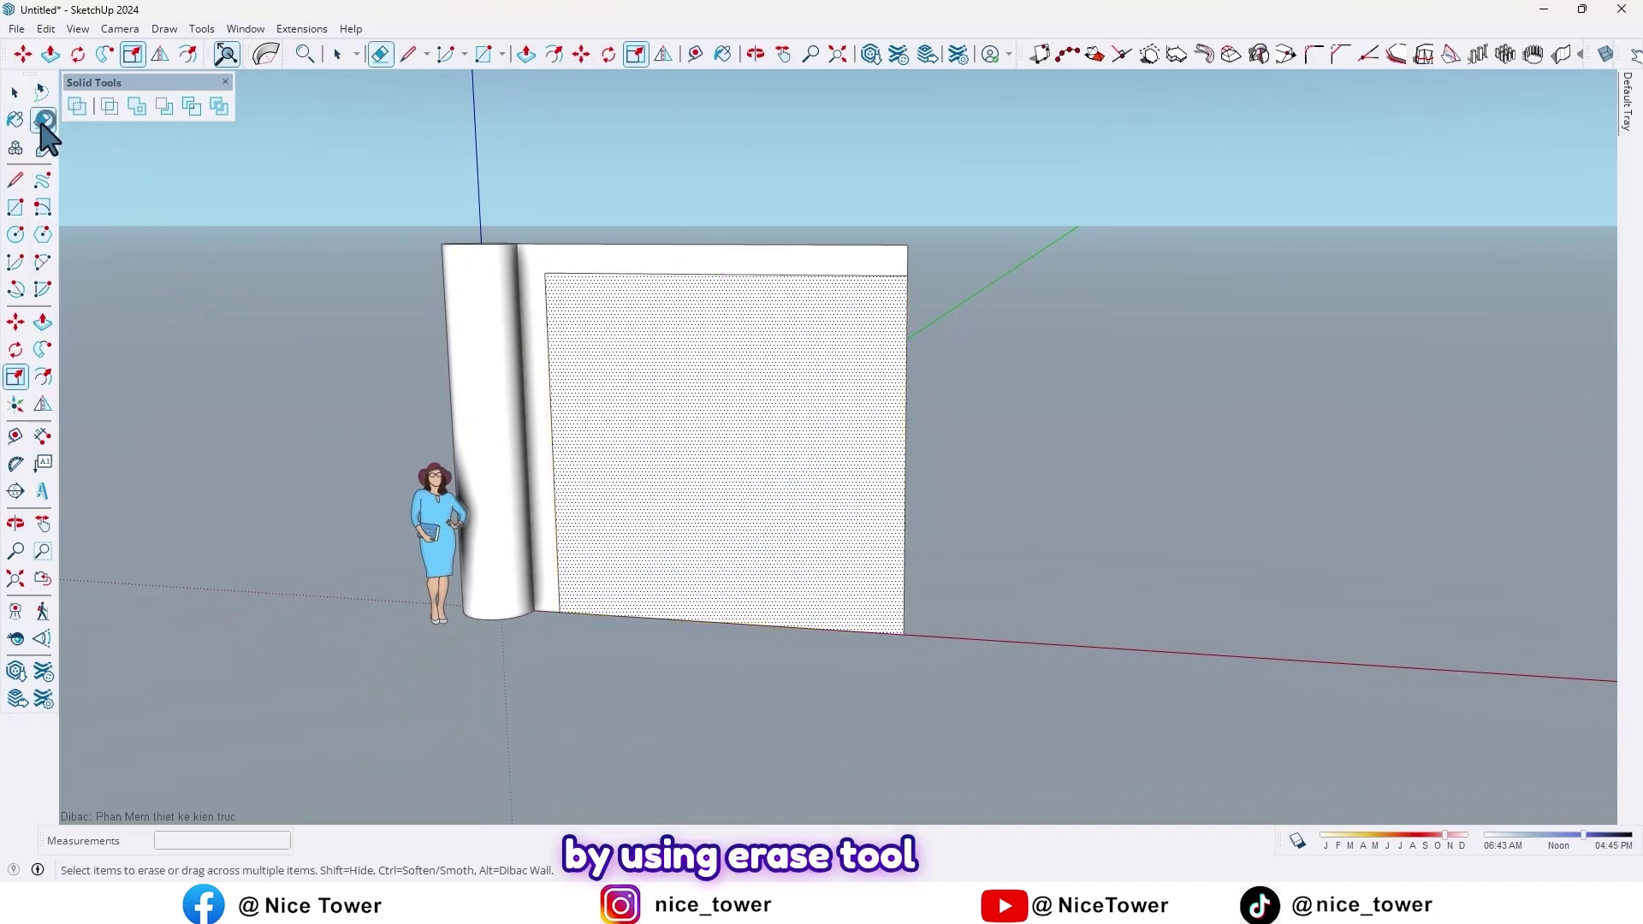
{"action": "scroll", "coordinate": [975, 624], "scroll_direction": "up", "scroll_amount": 3}
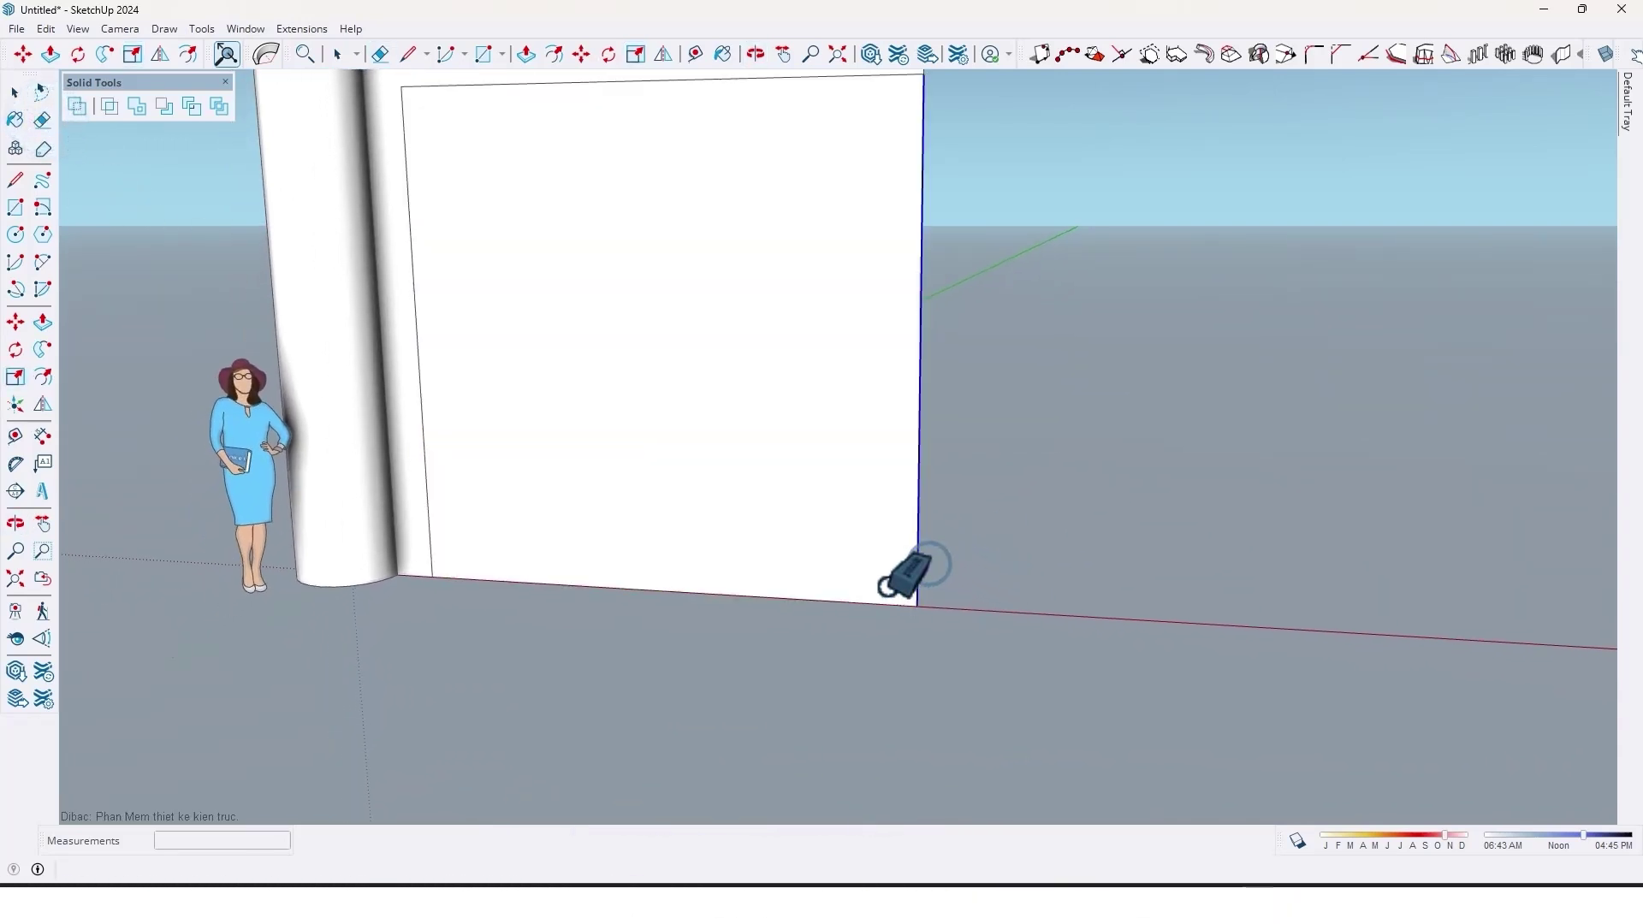
{"action": "left_click_drag", "start_coordinate": [887, 586], "coordinate": [850, 653]}
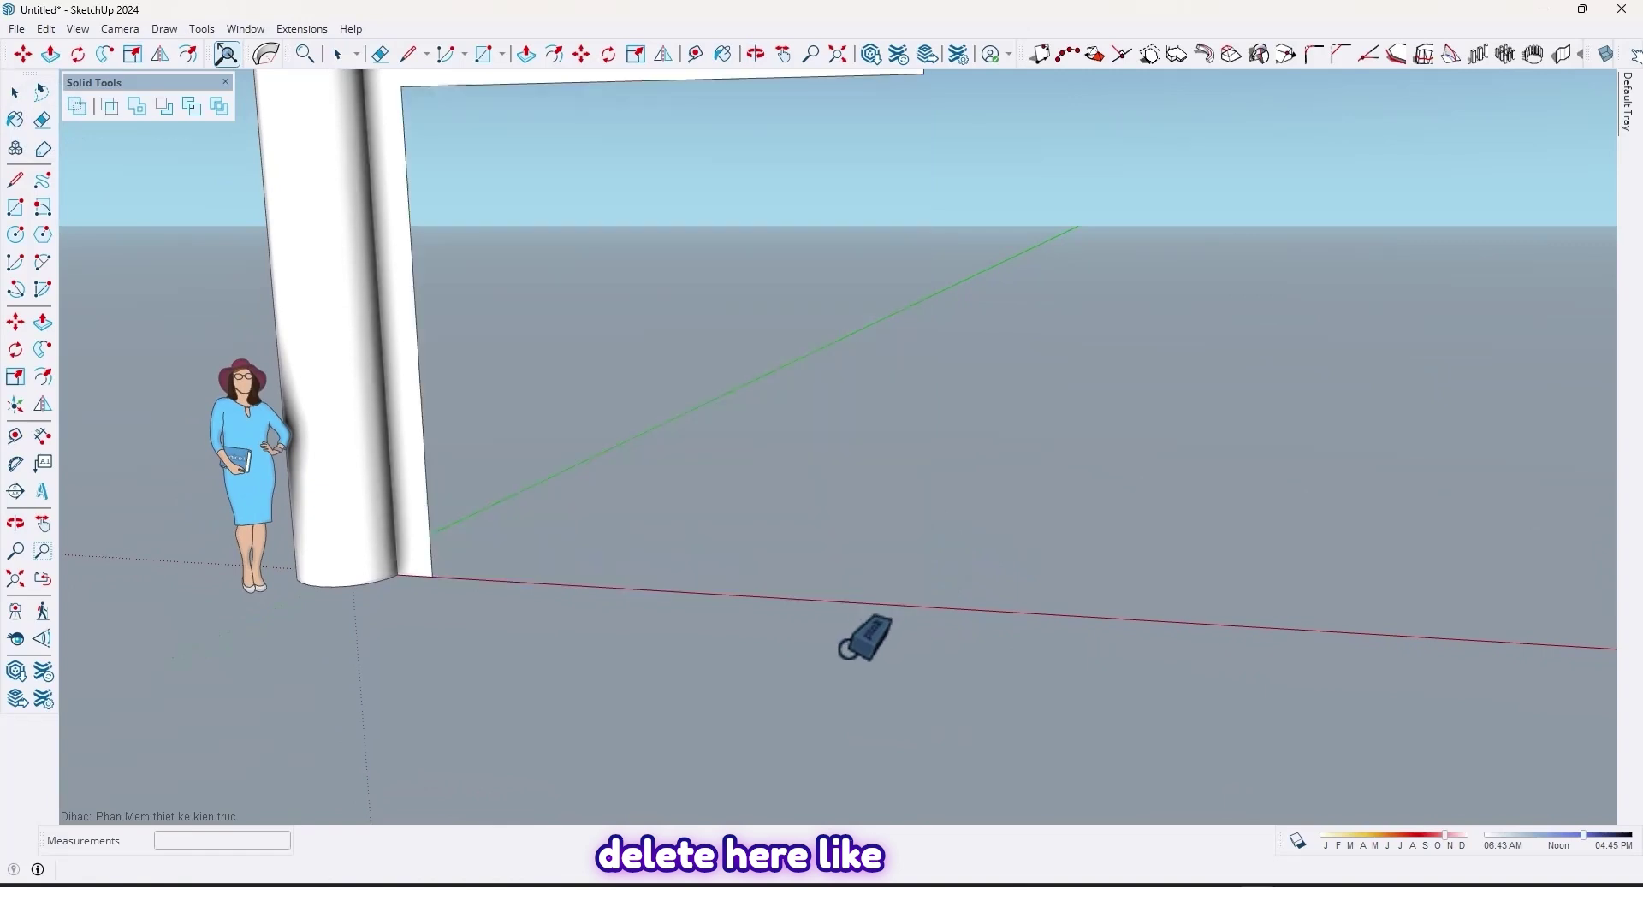
{"action": "scroll", "coordinate": [846, 642], "scroll_direction": "down", "scroll_amount": 2}
{"action": "middle_click_drag", "start_coordinate": [816, 614], "coordinate": [827, 623], "text": "shift"}
{"action": "scroll", "coordinate": [696, 429], "scroll_direction": "up", "scroll_amount": 5}
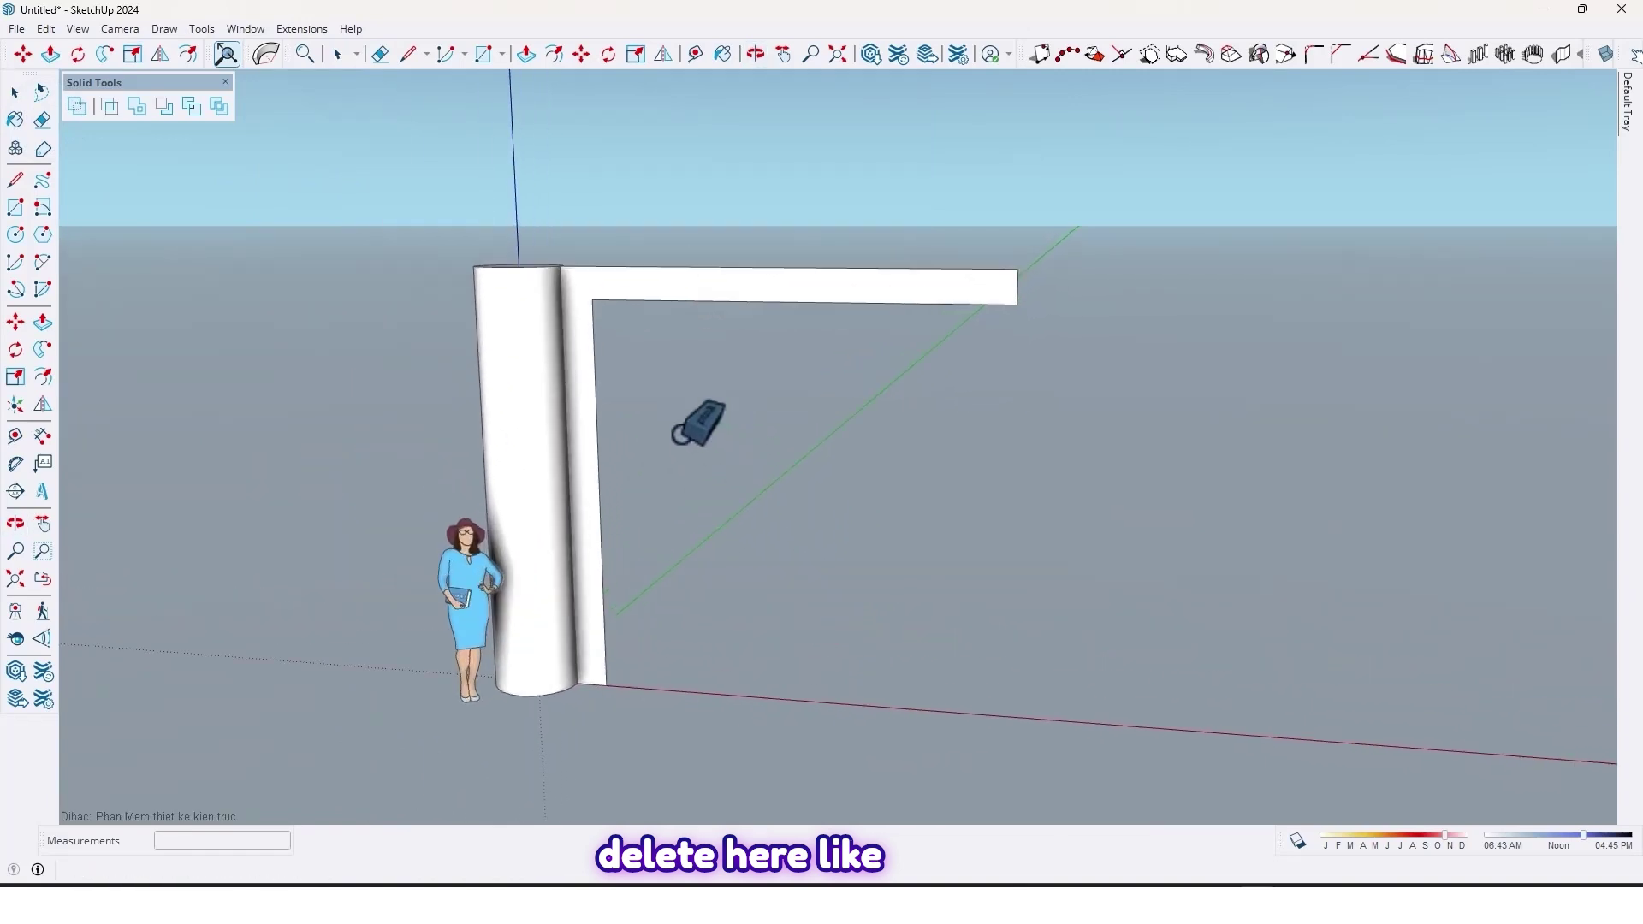
{"action": "middle_click_drag", "start_coordinate": [675, 451], "coordinate": [682, 444]}
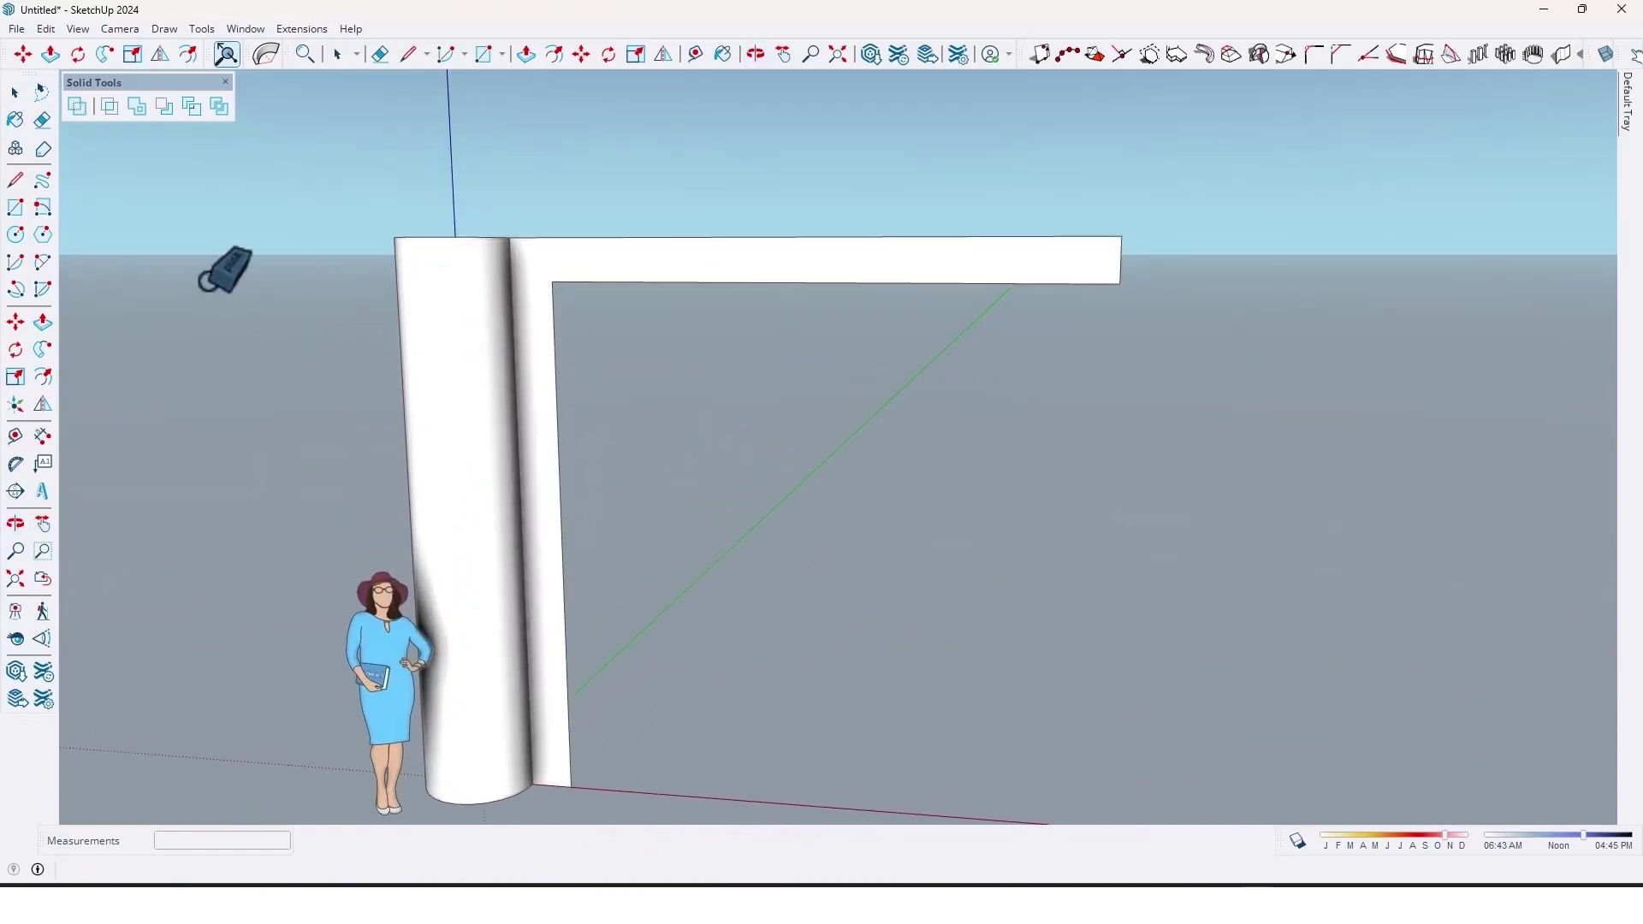
Step: Round the fin profile's inner corner with a tangent two-point arc spanning about 125 cm, trimming the corner to a fillet
{"action": "left_click", "coordinate": [41, 267]}
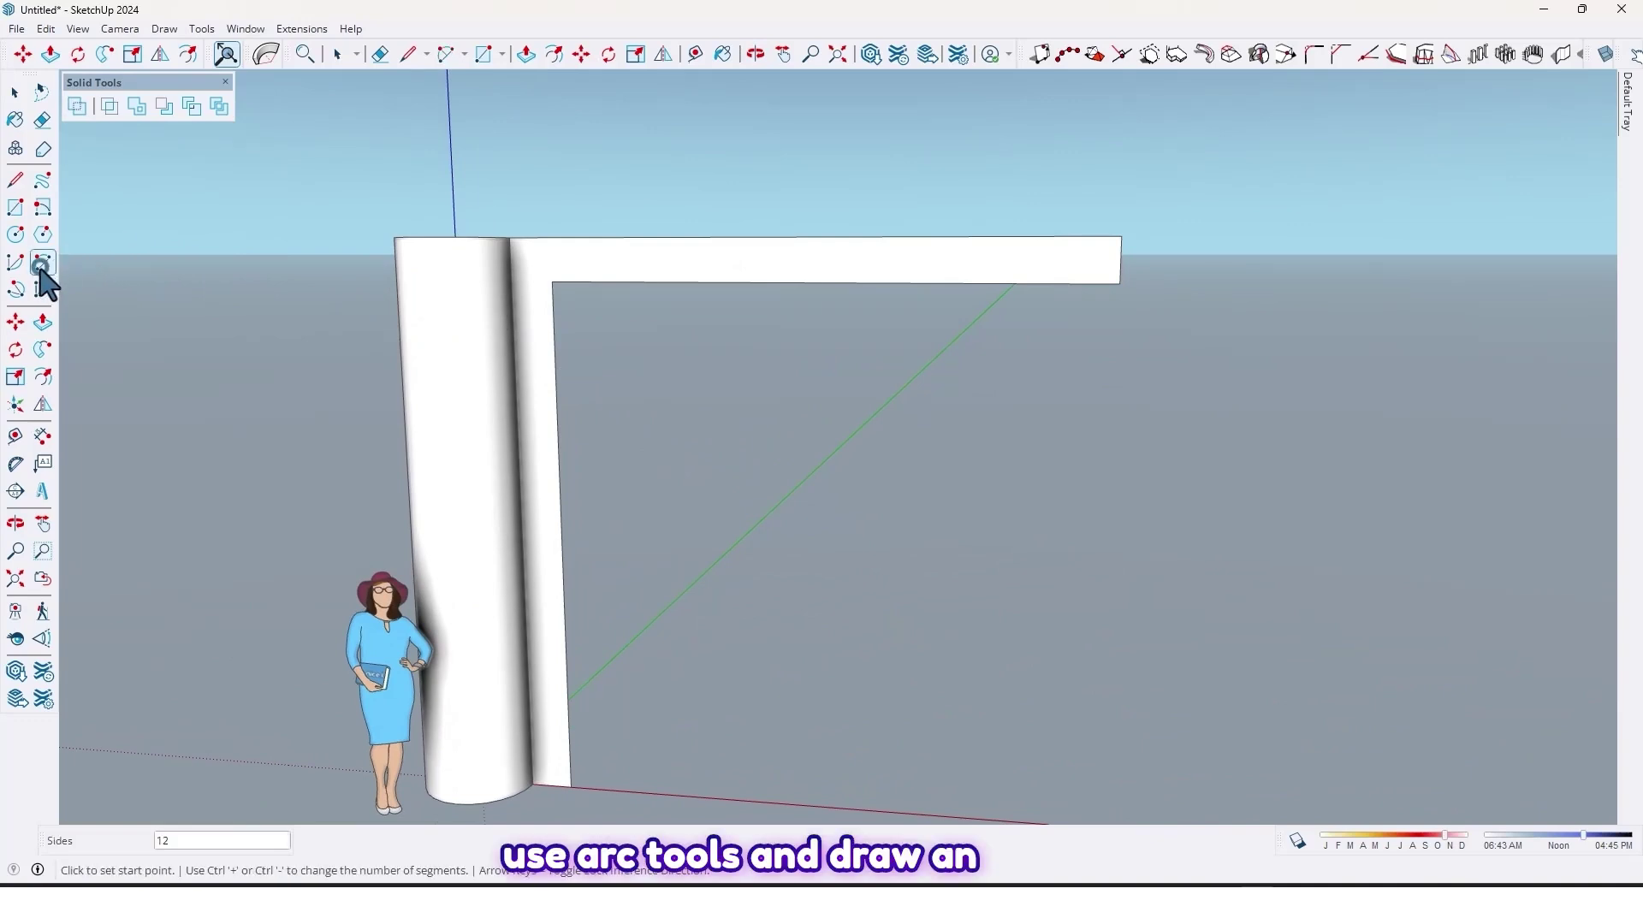
{"action": "left_click", "coordinate": [556, 408]}
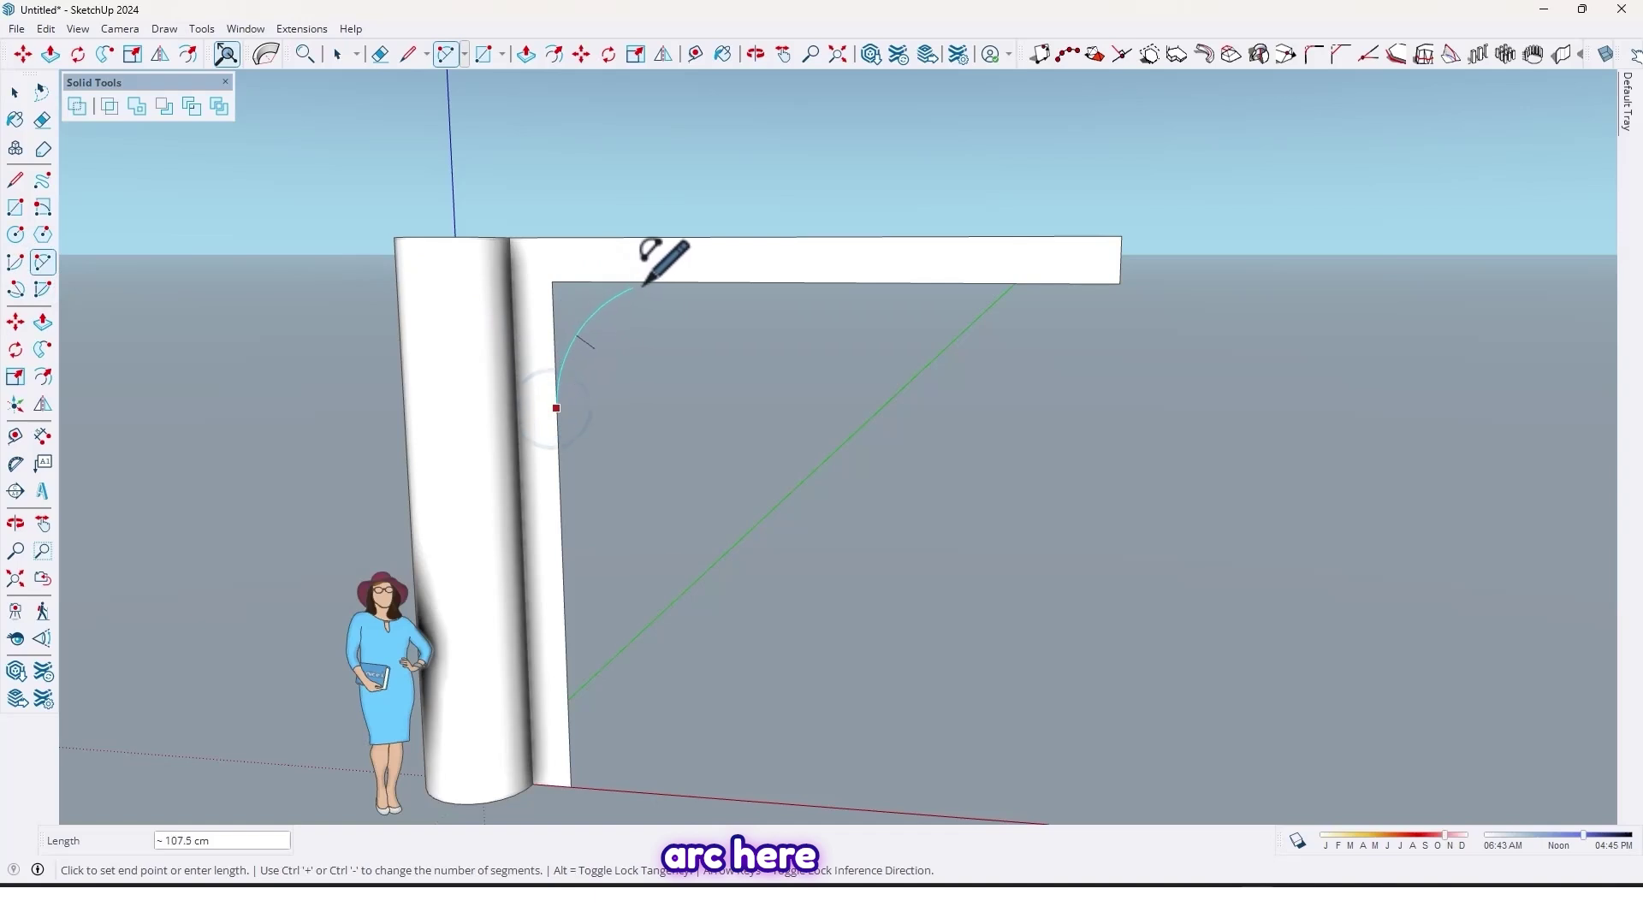
{"action": "double_click", "coordinate": [676, 282]}
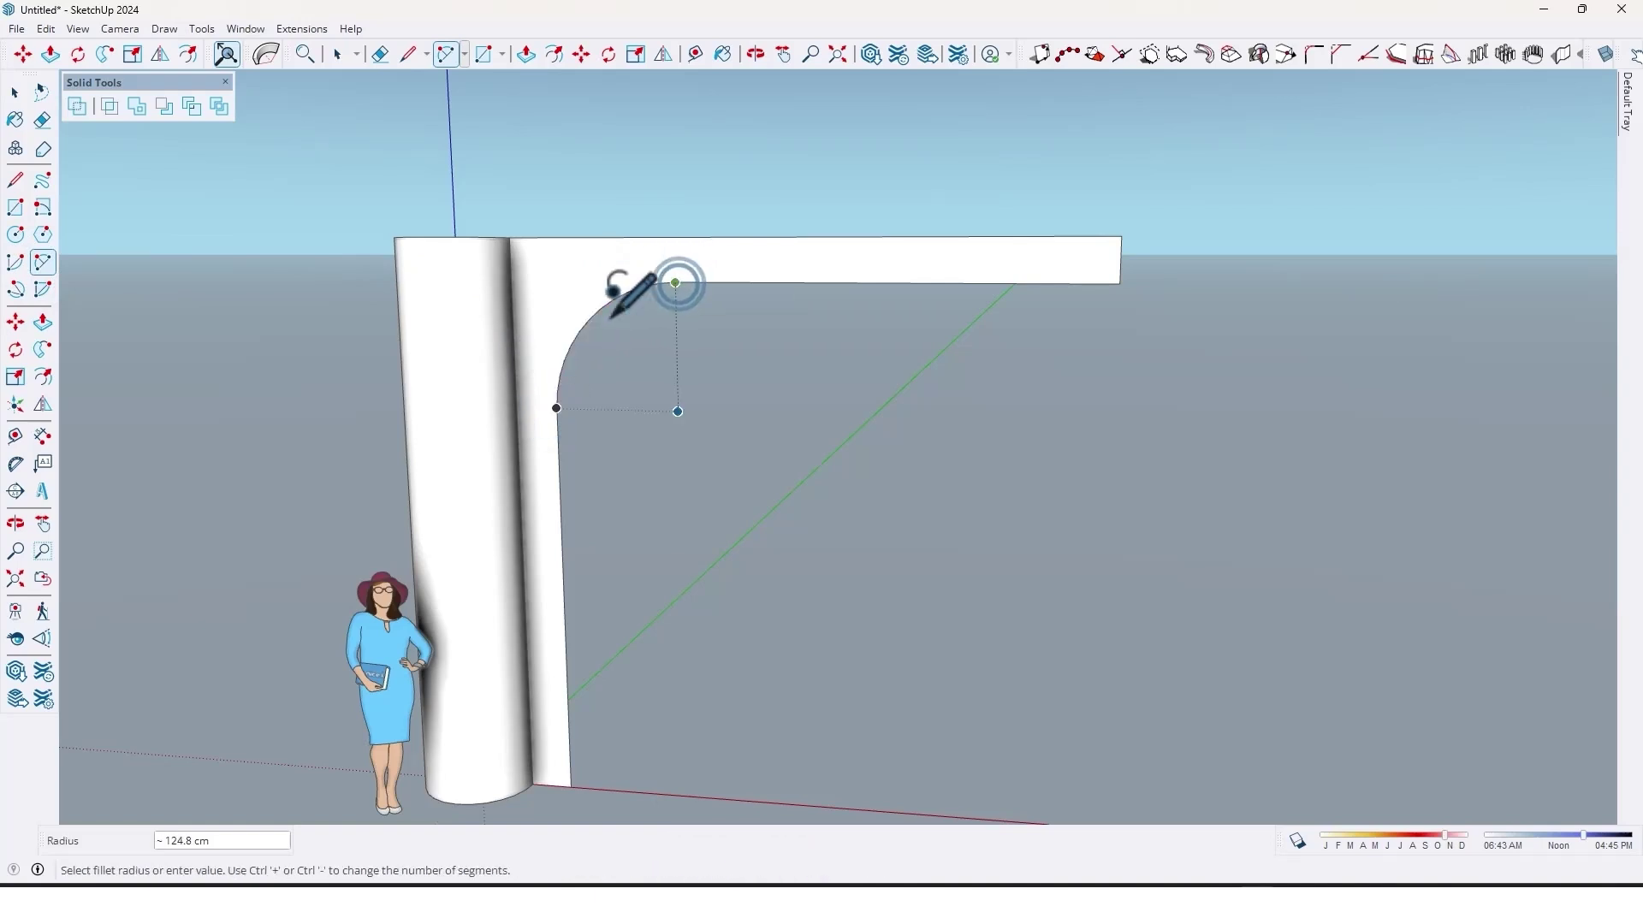
Step: Extrude the rounded fin profile to a thickness of 6 cm
{"action": "scroll", "coordinate": [618, 368], "scroll_direction": "down", "scroll_amount": 3}
{"action": "middle_click_drag", "start_coordinate": [627, 379], "coordinate": [676, 351]}
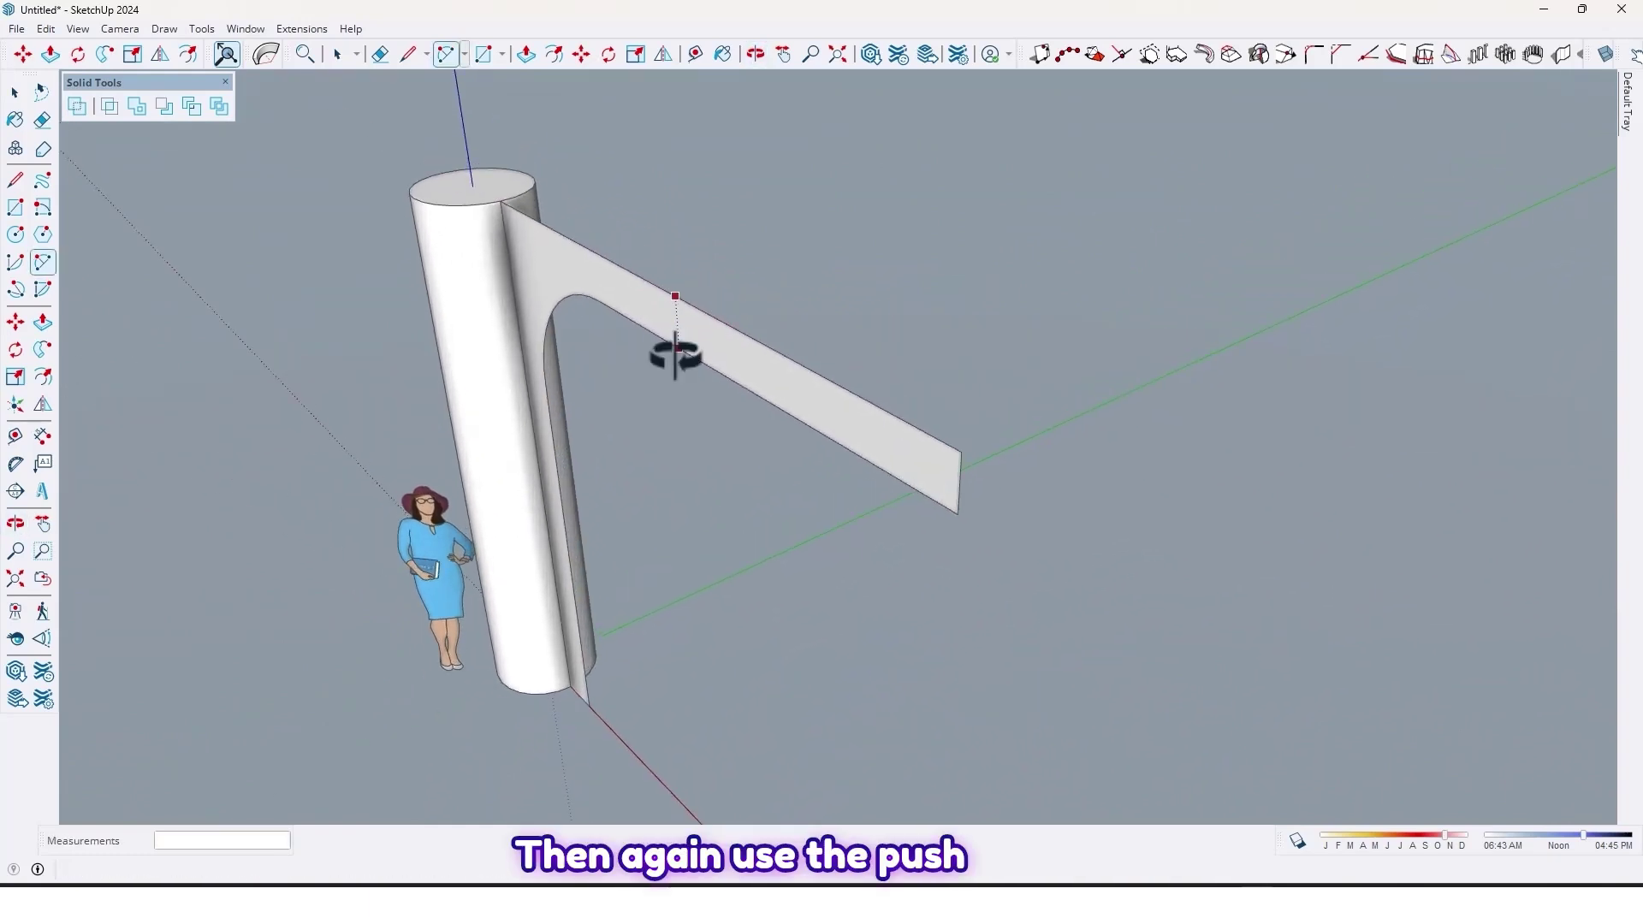
{"action": "key", "text": "p"}
{"action": "left_click", "coordinate": [710, 381]}
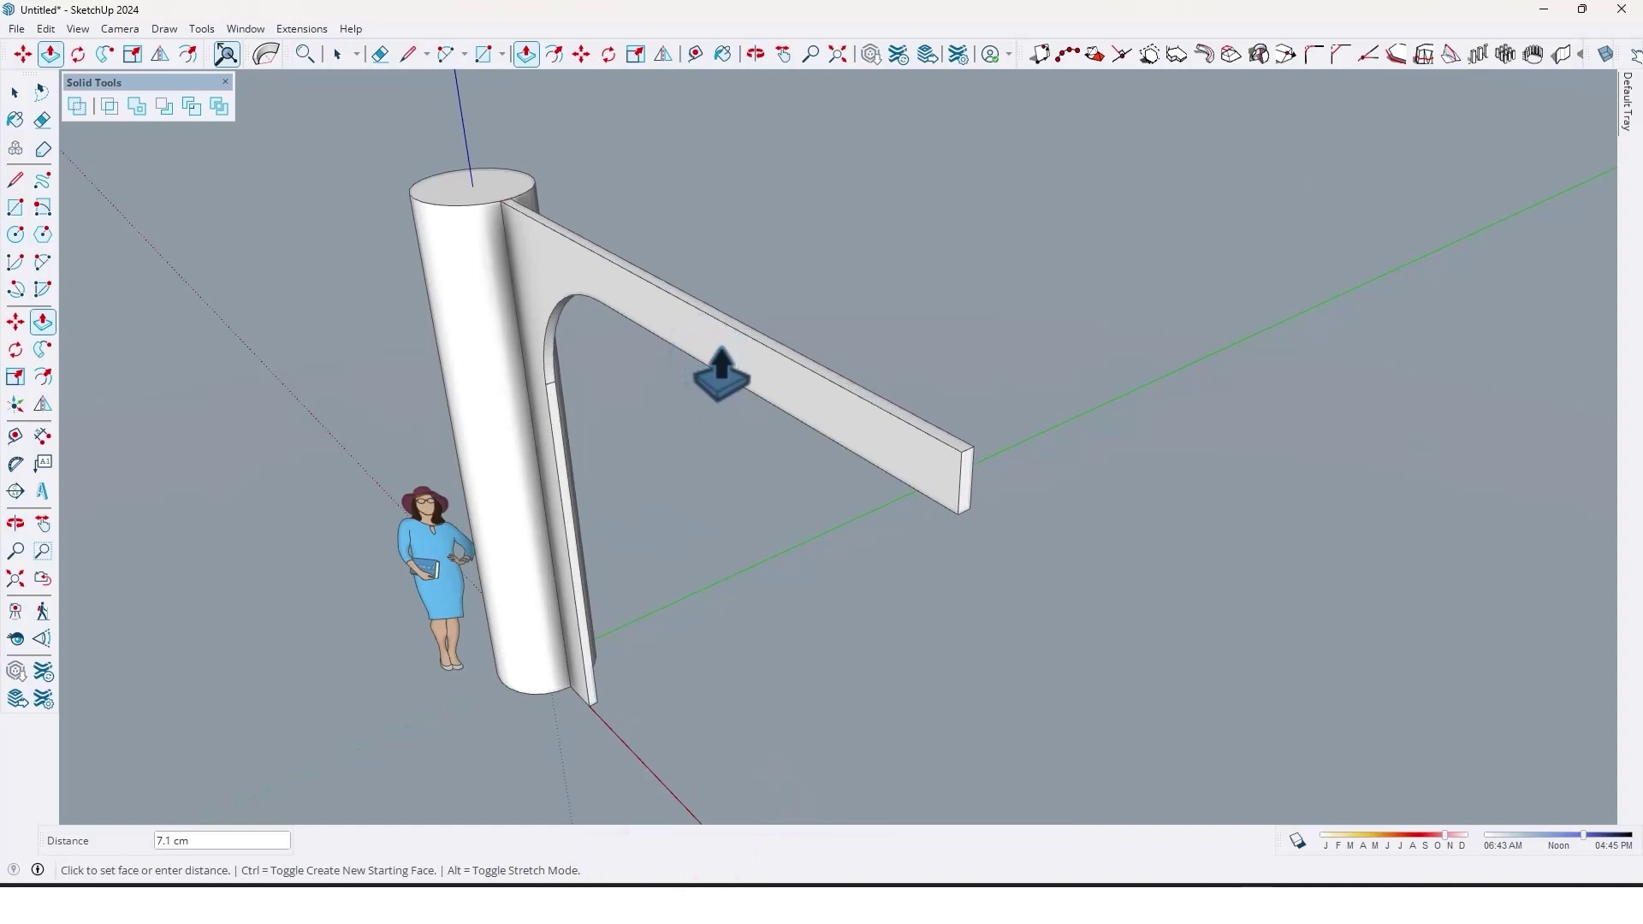
{"action": "type", "text": "6"}
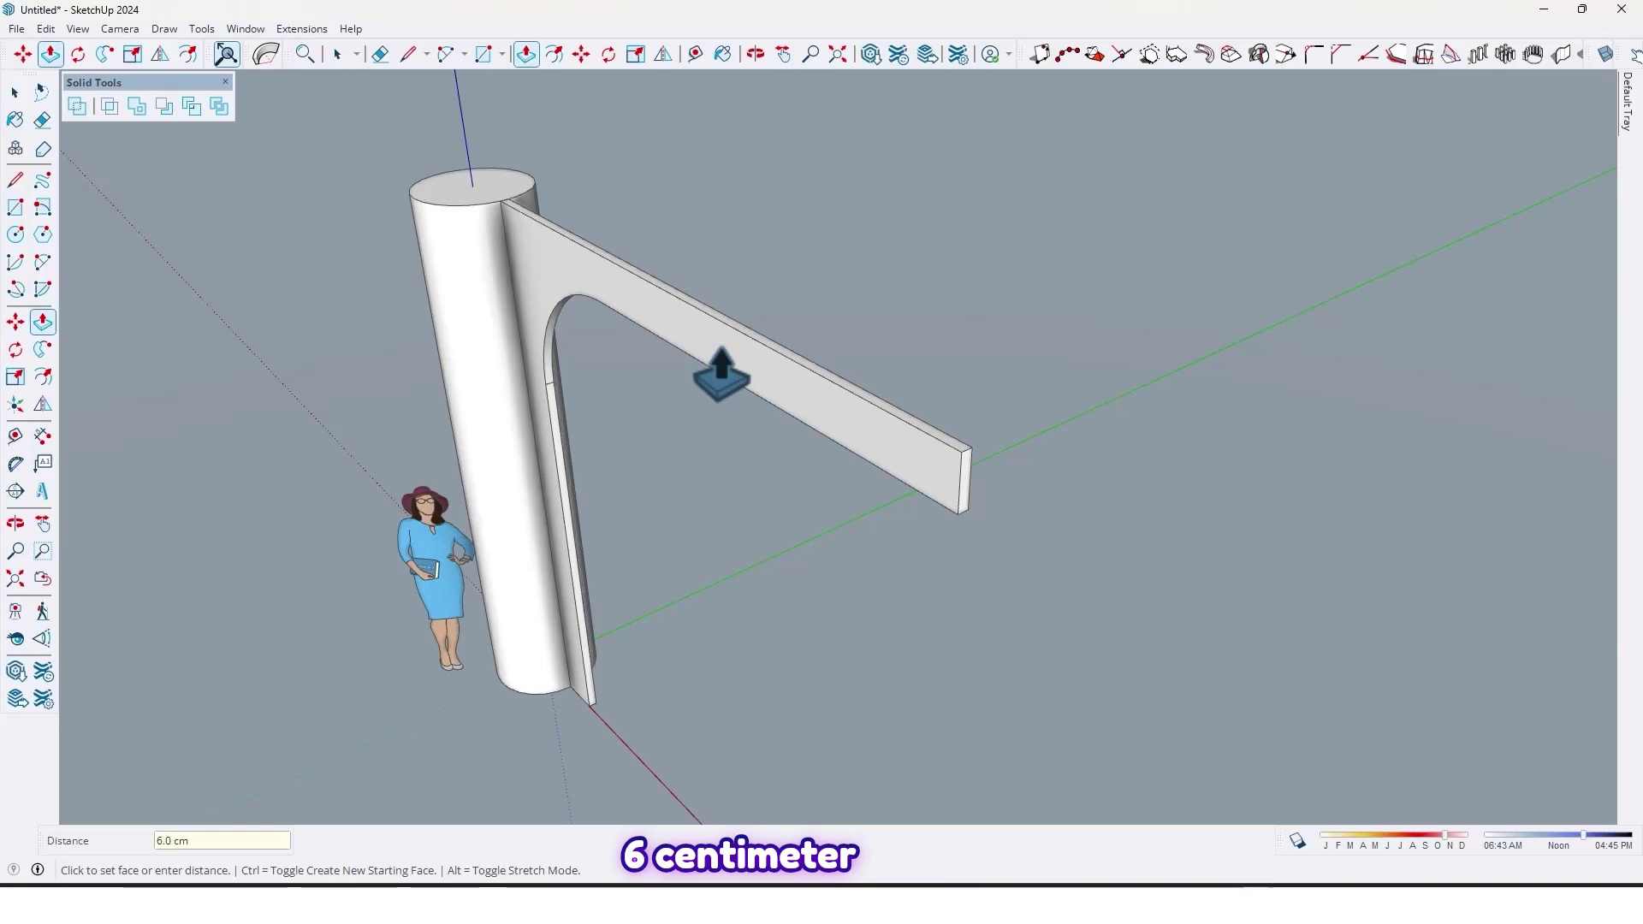
Step: Select all of the fin's connected geometry, make it a group and clear the selection
{"action": "key", "text": "space"}
{"action": "triple_click", "coordinate": [609, 291]}
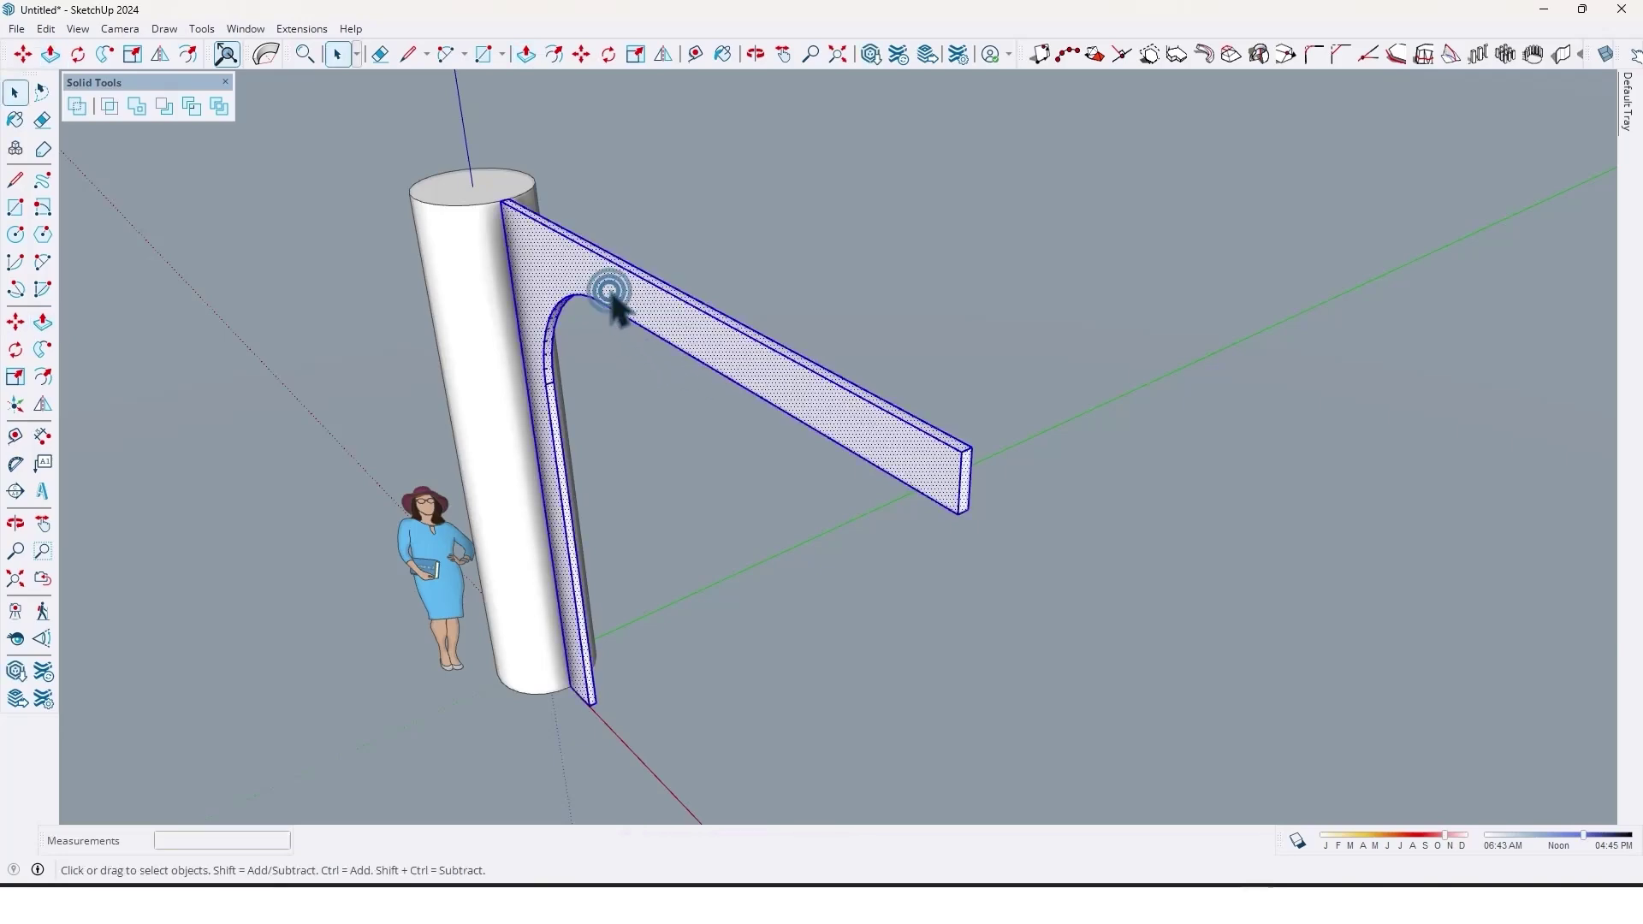
{"action": "right_click", "coordinate": [610, 293]}
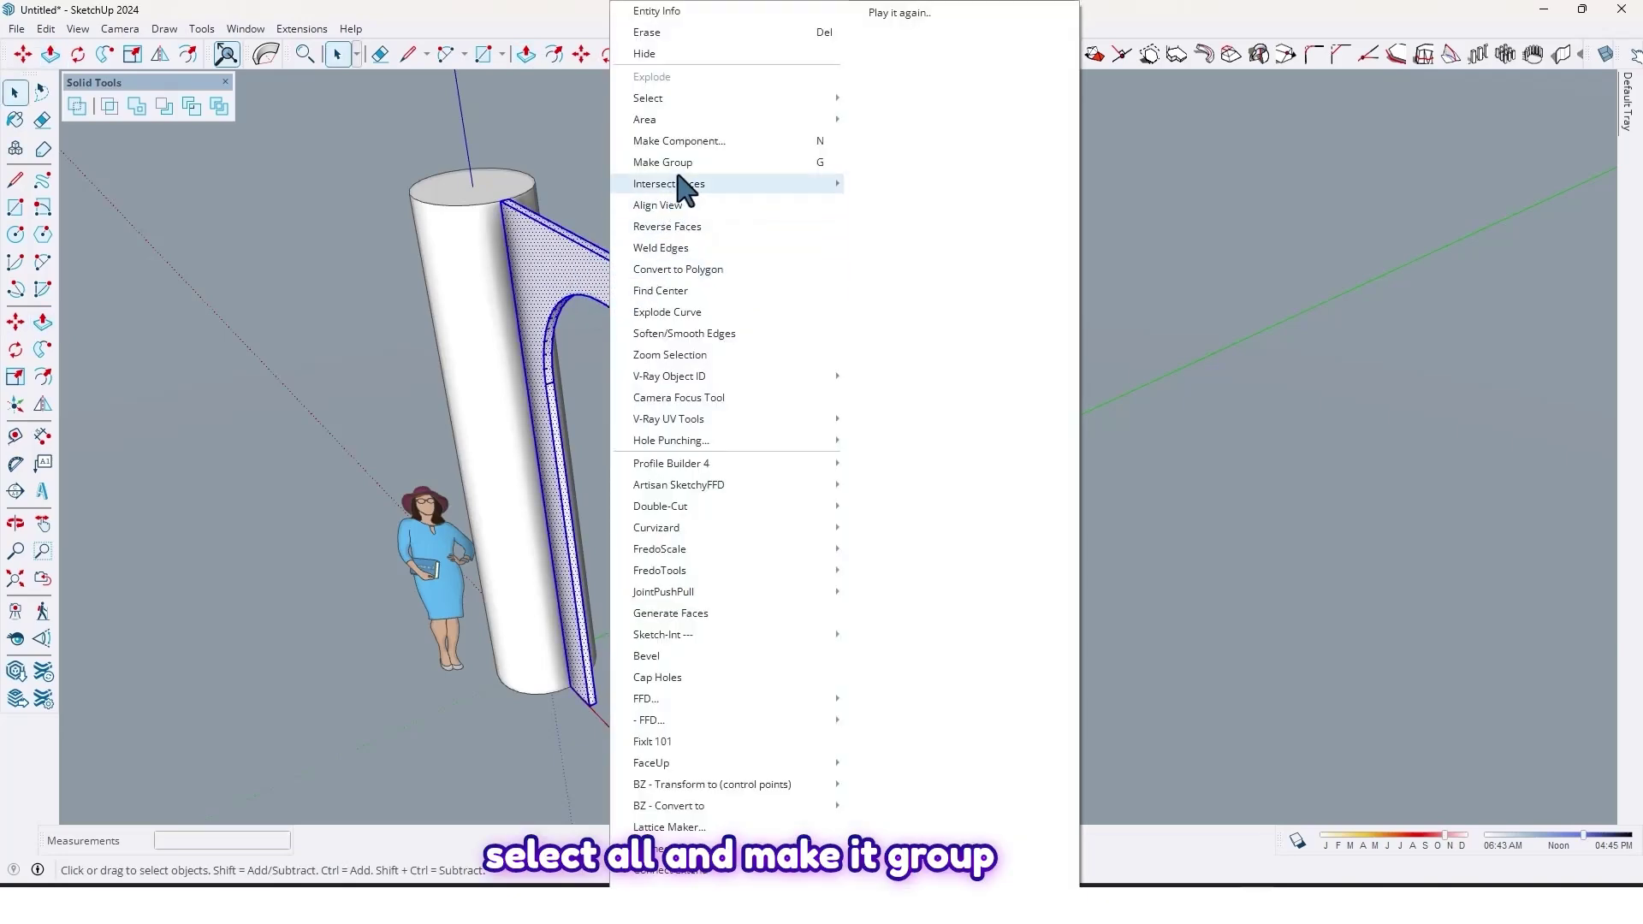
{"action": "left_click", "coordinate": [682, 163]}
{"action": "middle_click_drag", "start_coordinate": [679, 300], "coordinate": [727, 398]}
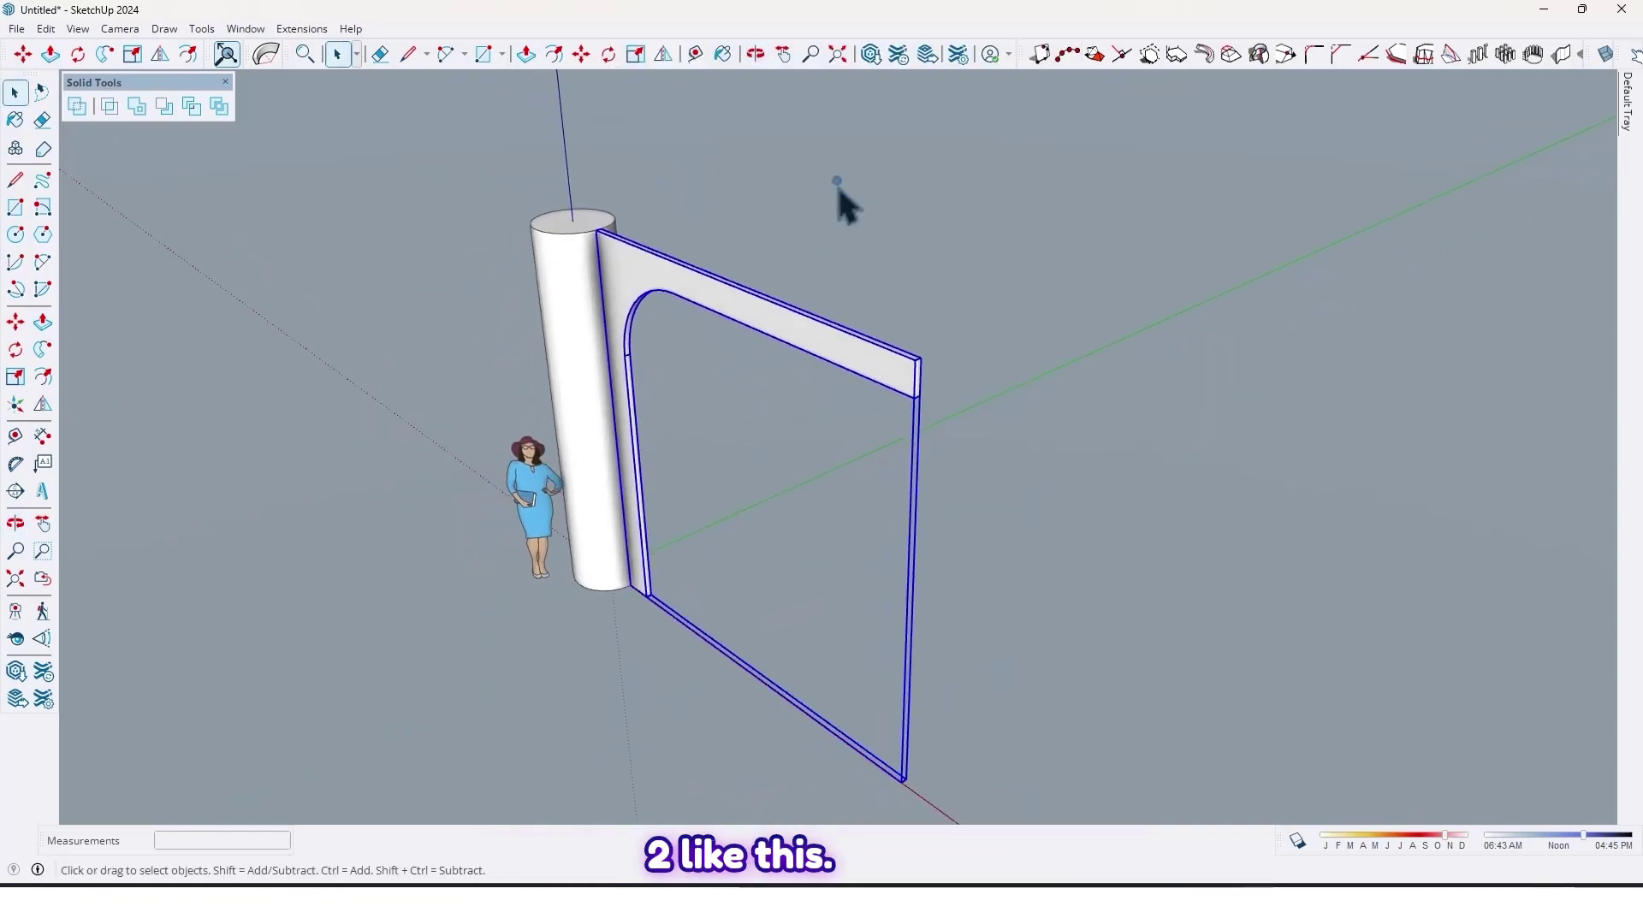
{"action": "left_click", "coordinate": [836, 178]}
Step: Make a rotated copy of the fin group at 15 degrees about the center of the column's top face
{"action": "middle_click_drag", "start_coordinate": [804, 342], "coordinate": [852, 421]}
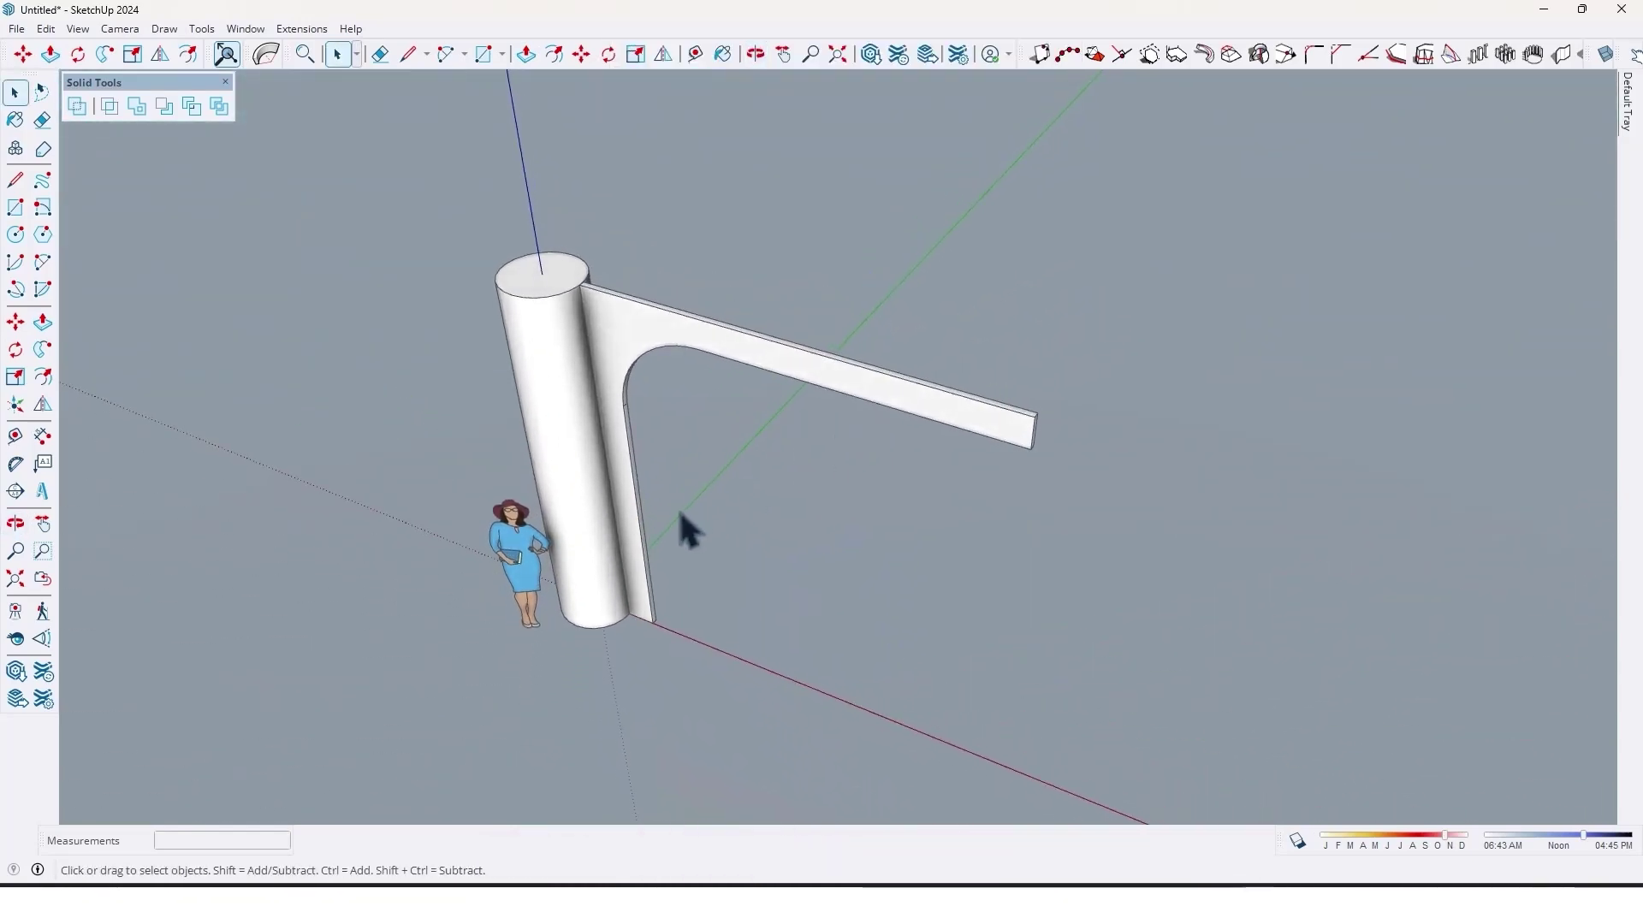
{"action": "scroll", "coordinate": [680, 506], "scroll_direction": "up", "scroll_amount": 1}
{"action": "middle_click_drag", "start_coordinate": [682, 506], "coordinate": [685, 308], "text": "shift"}
{"action": "scroll", "coordinate": [739, 460], "scroll_direction": "up", "scroll_amount": 3}
{"action": "left_click", "coordinate": [680, 303]}
{"action": "key", "text": "o"}
{"action": "left_click_drag", "start_coordinate": [680, 295], "coordinate": [722, 330]}
{"action": "key", "text": "space"}
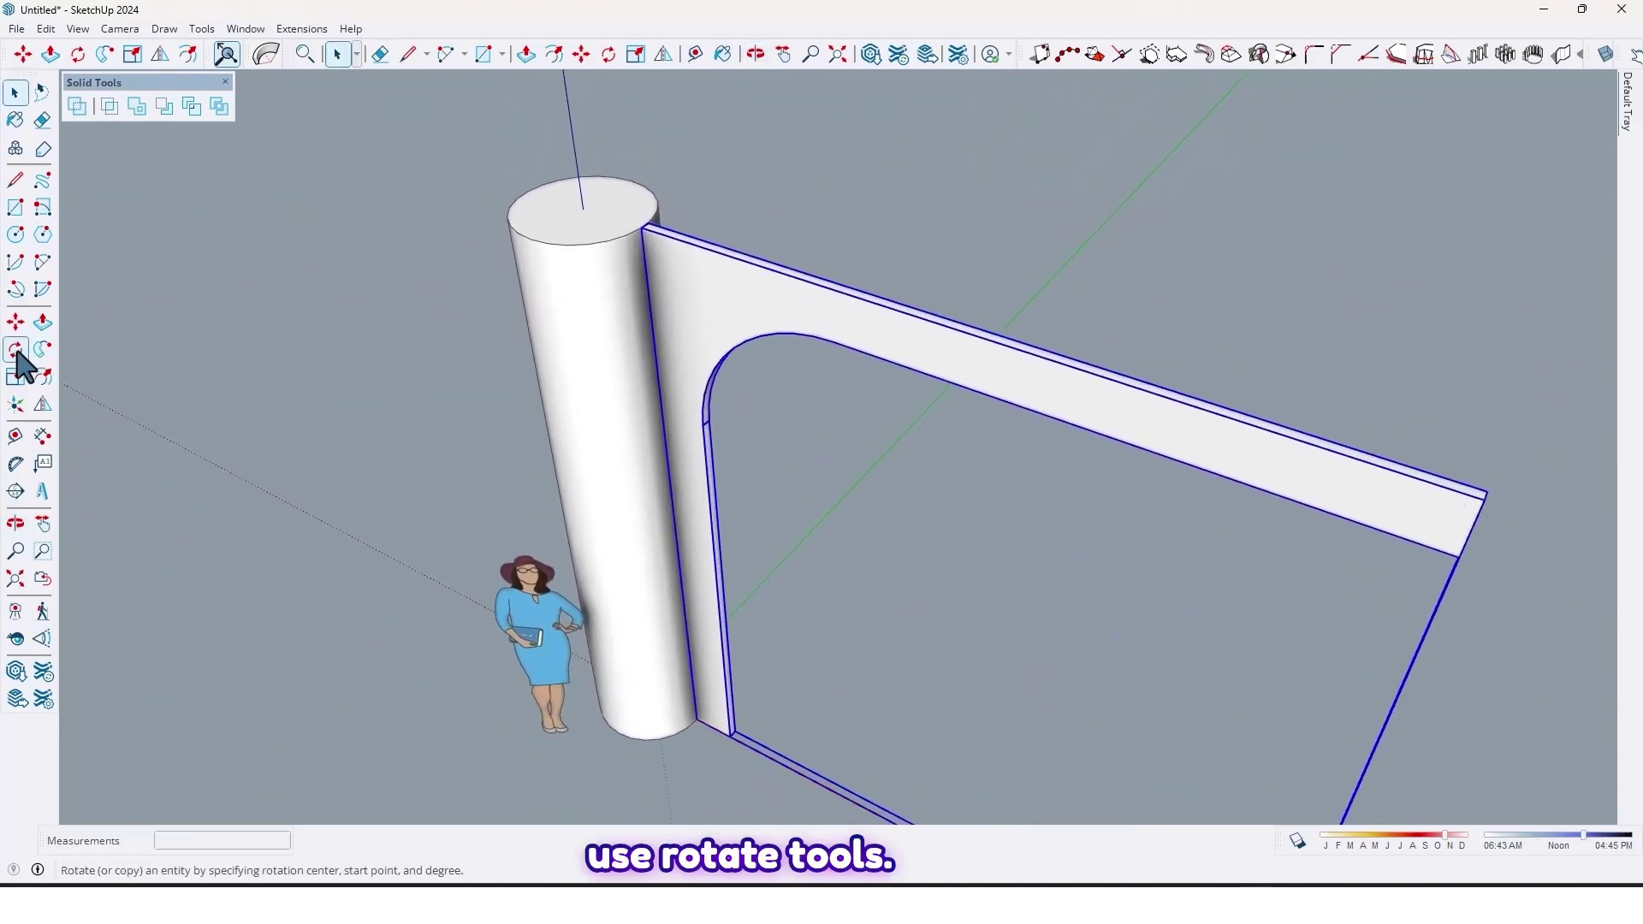
{"action": "middle_click_drag", "start_coordinate": [552, 199], "coordinate": [576, 255]}
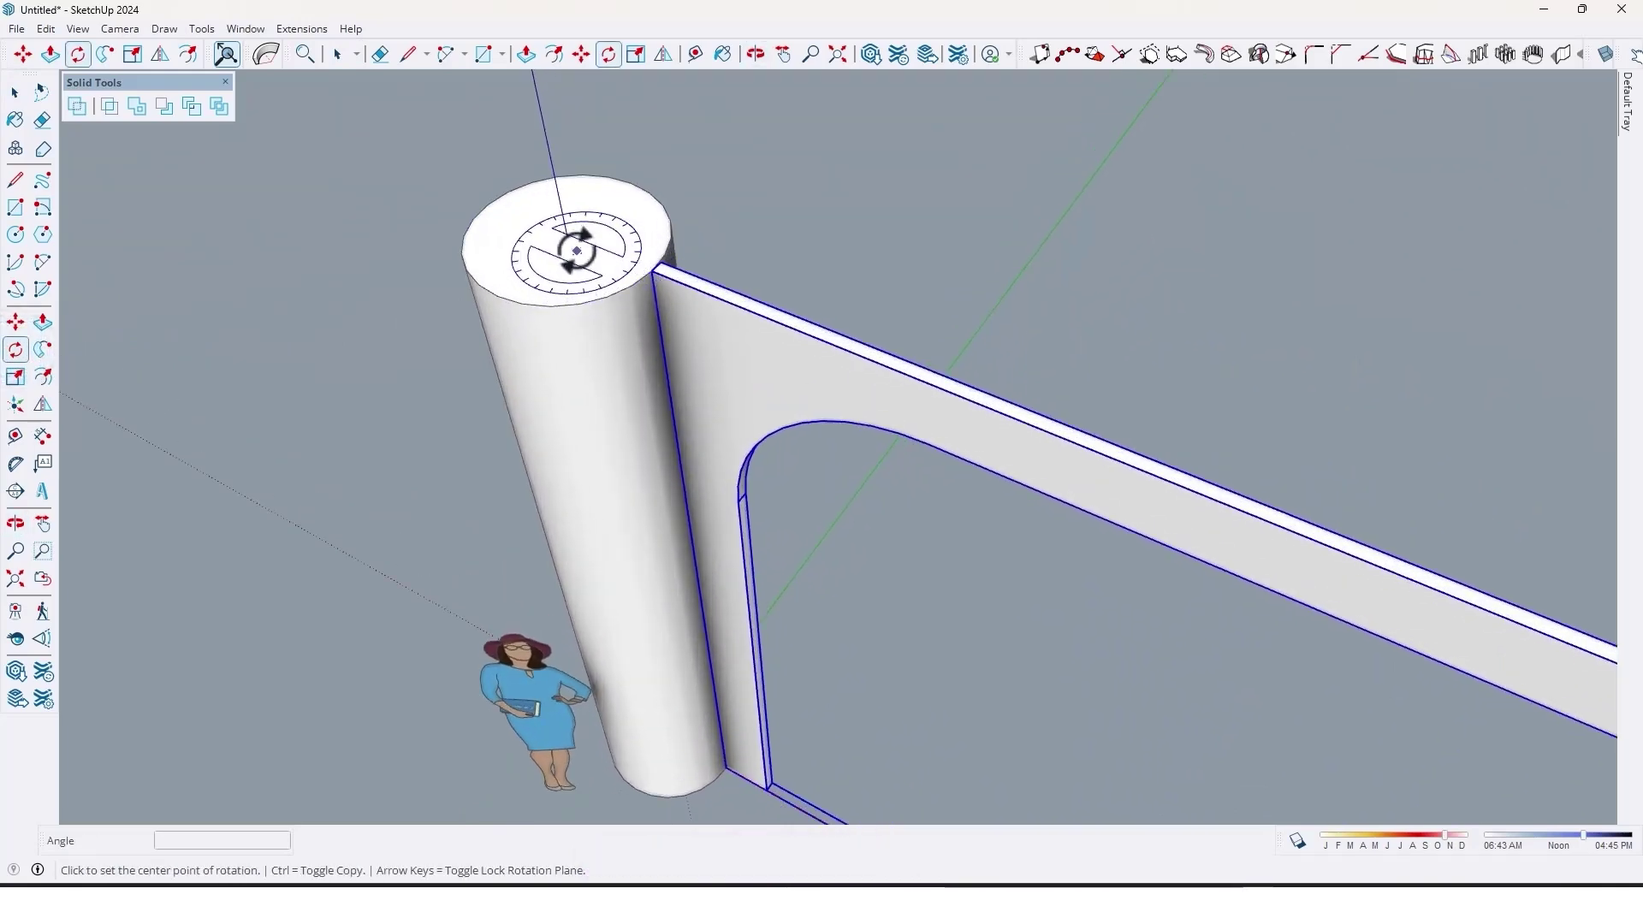
{"action": "scroll", "coordinate": [562, 271], "scroll_direction": "down", "scroll_amount": 2}
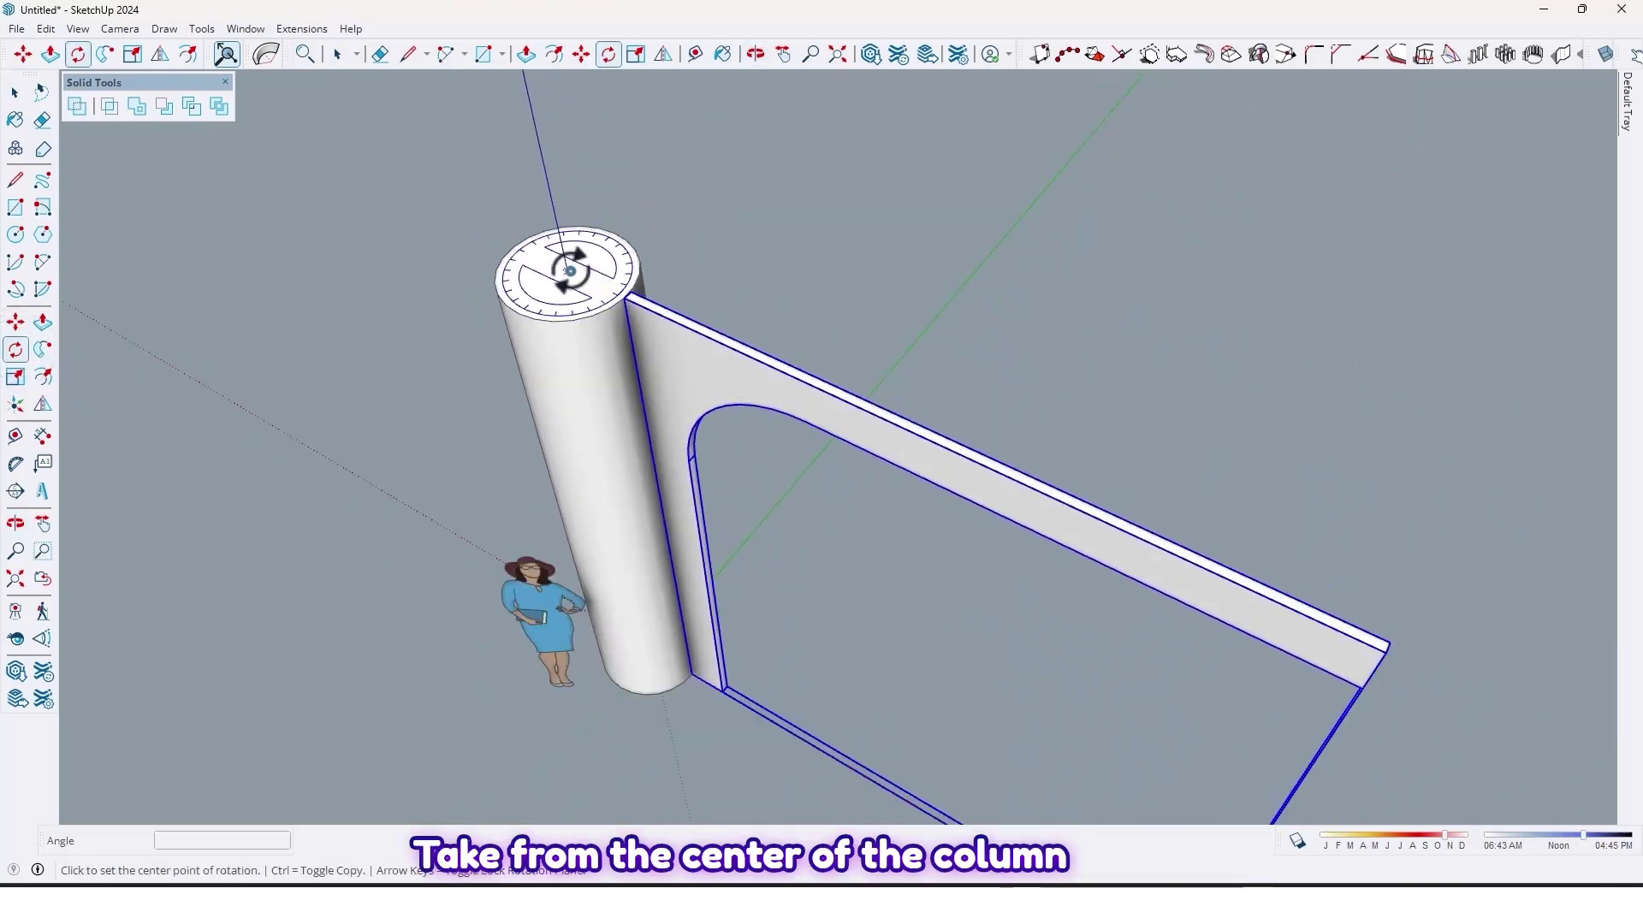
{"action": "scroll", "coordinate": [569, 271], "scroll_direction": "down", "scroll_amount": 1}
{"action": "left_click", "coordinate": [577, 274]}
{"action": "left_click", "coordinate": [682, 323]}
{"action": "key", "text": "ctrl"}
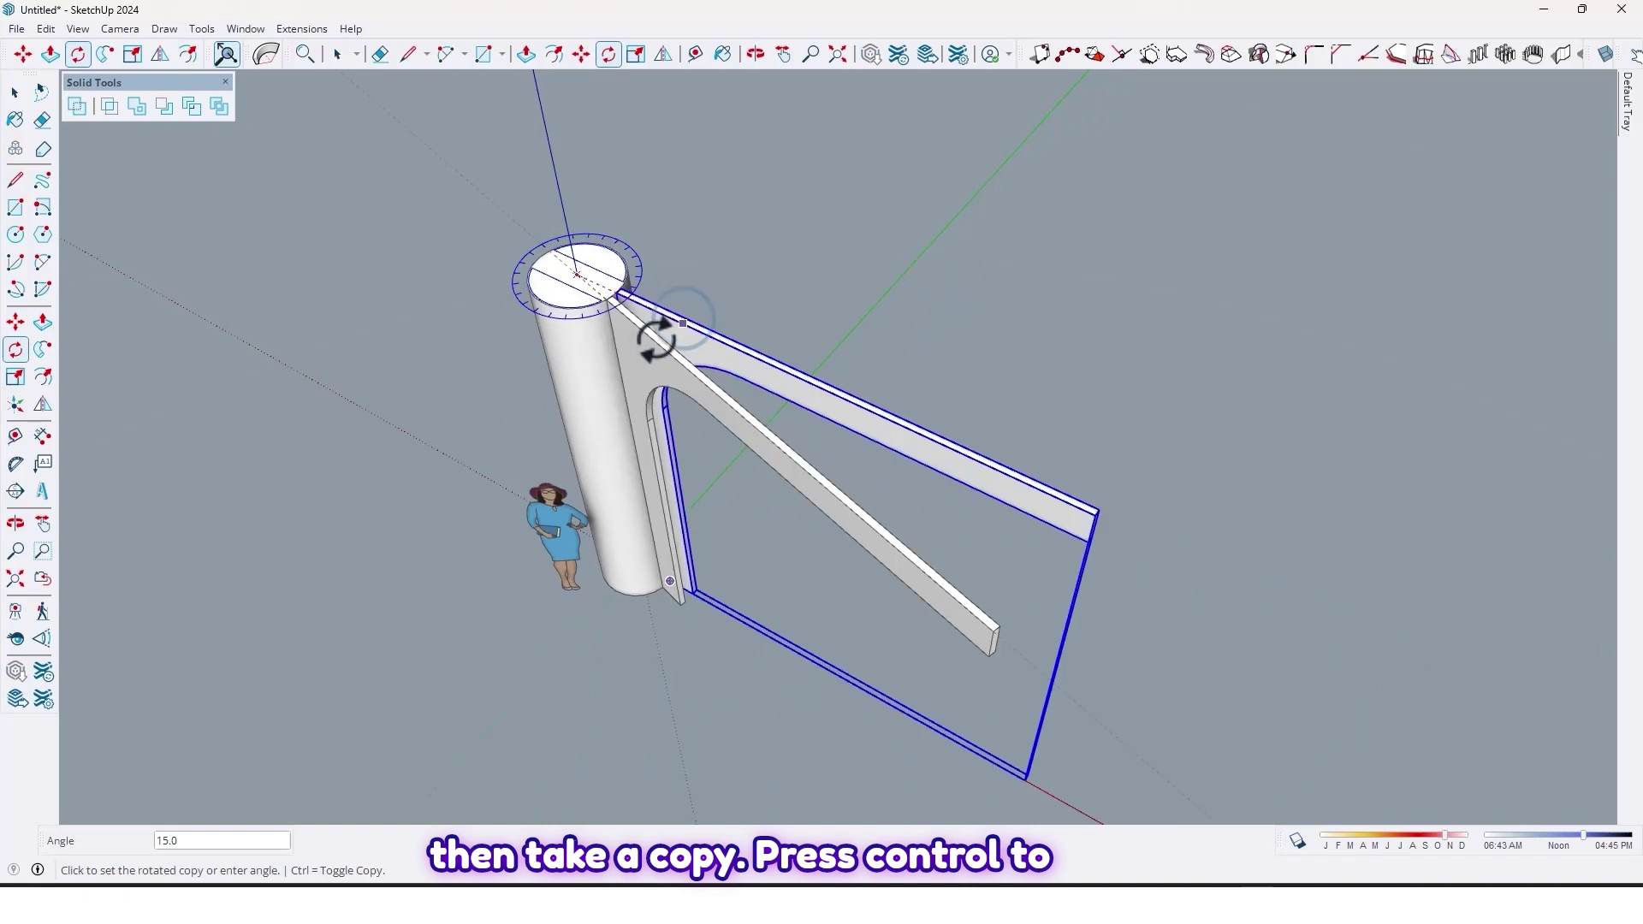
{"action": "middle_click_drag", "start_coordinate": [656, 340], "coordinate": [697, 349]}
{"action": "middle_click_drag", "start_coordinate": [744, 459], "coordinate": [626, 448]}
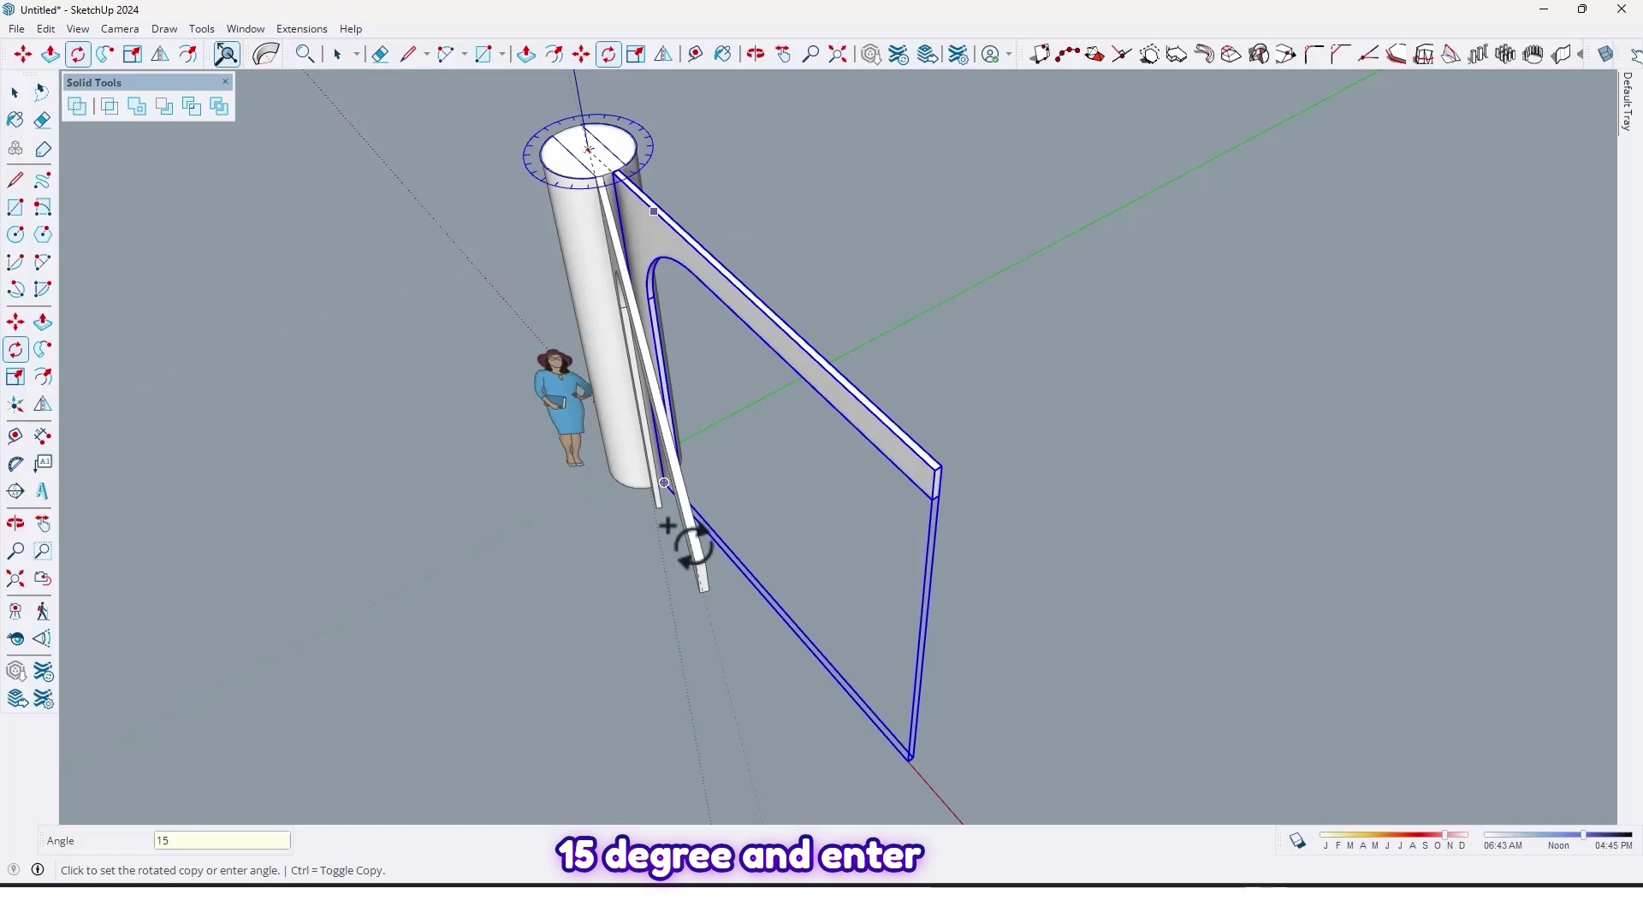
{"action": "key", "text": "Return"}
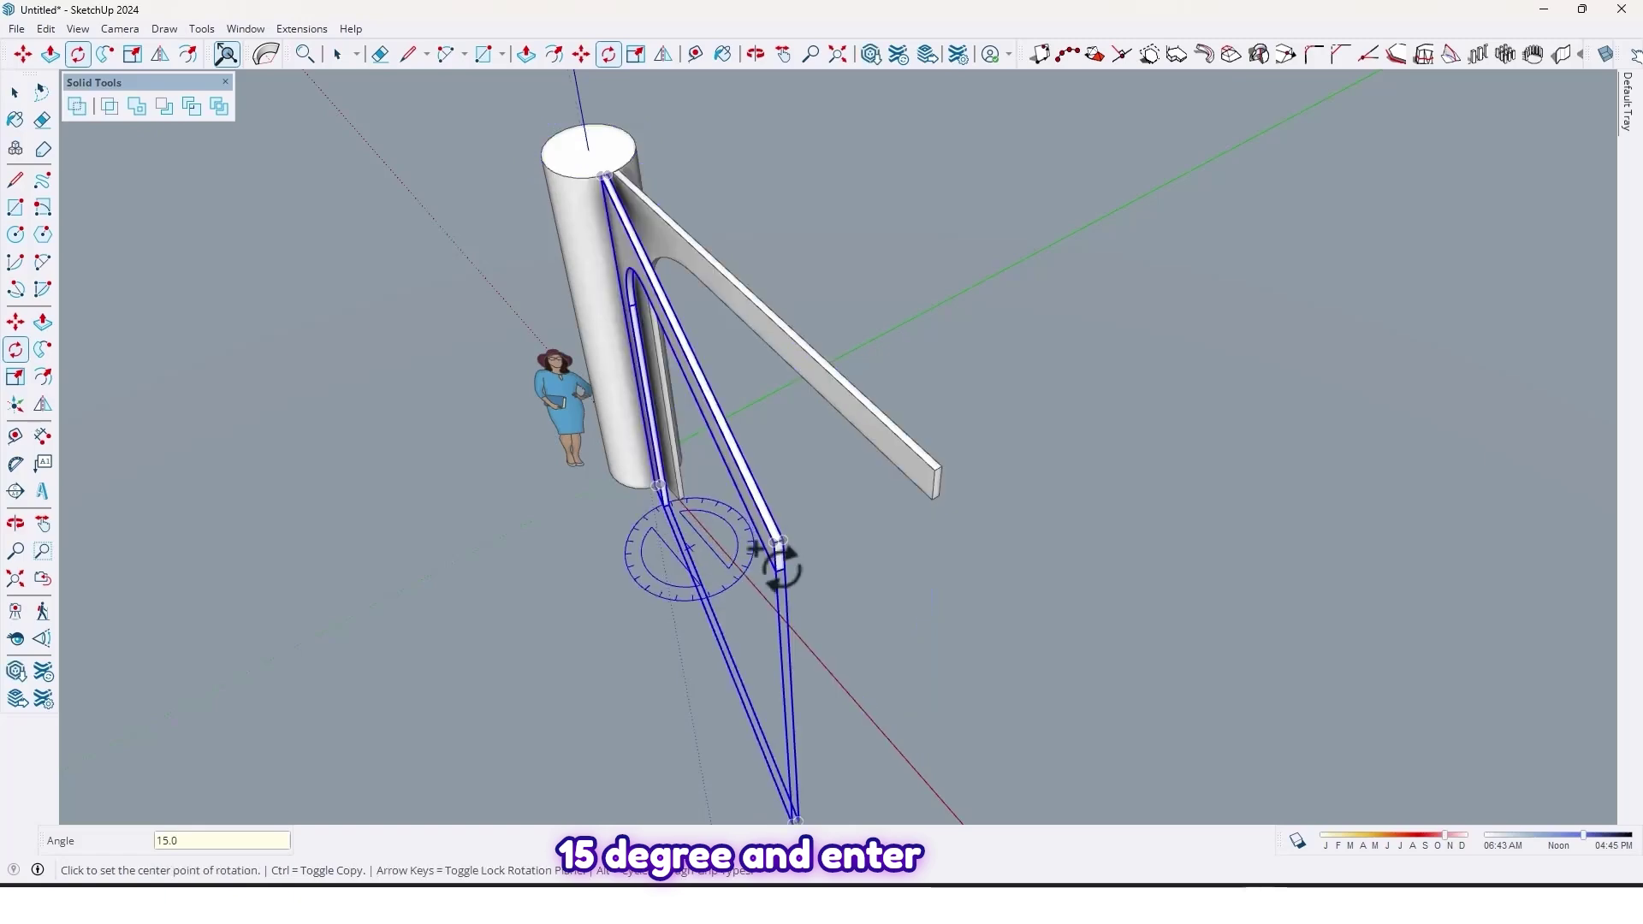
Step: Multiply the rotated fin copy with 24x to form a full ring of fins around the column
{"action": "middle_click_drag", "start_coordinate": [779, 567], "coordinate": [532, 556]}
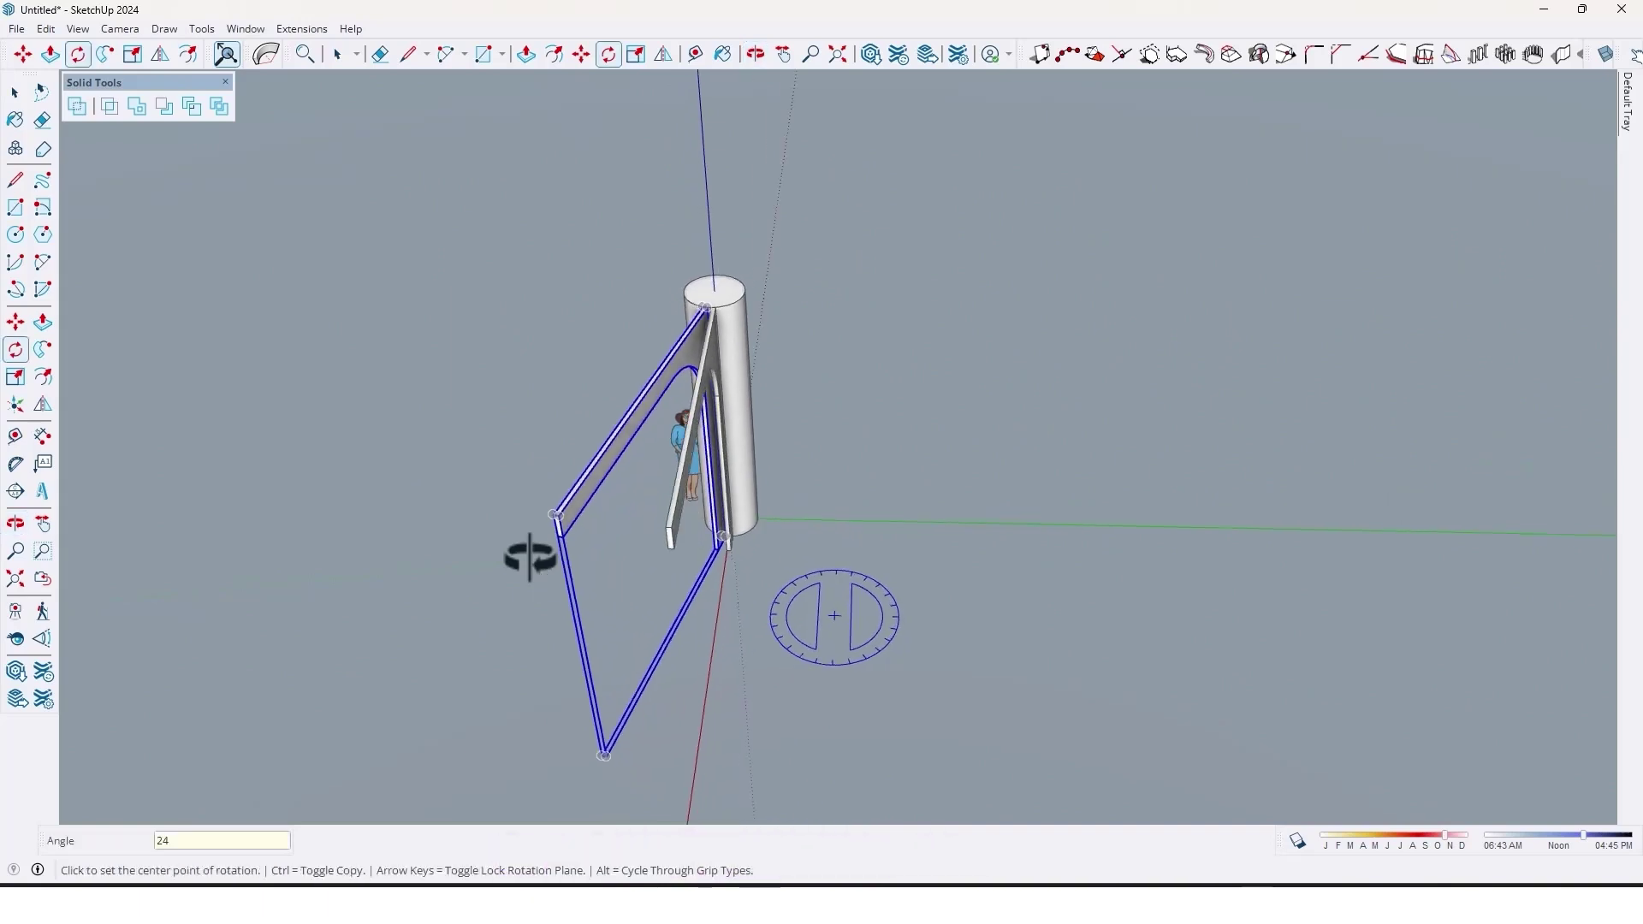
{"action": "key", "text": "Return"}
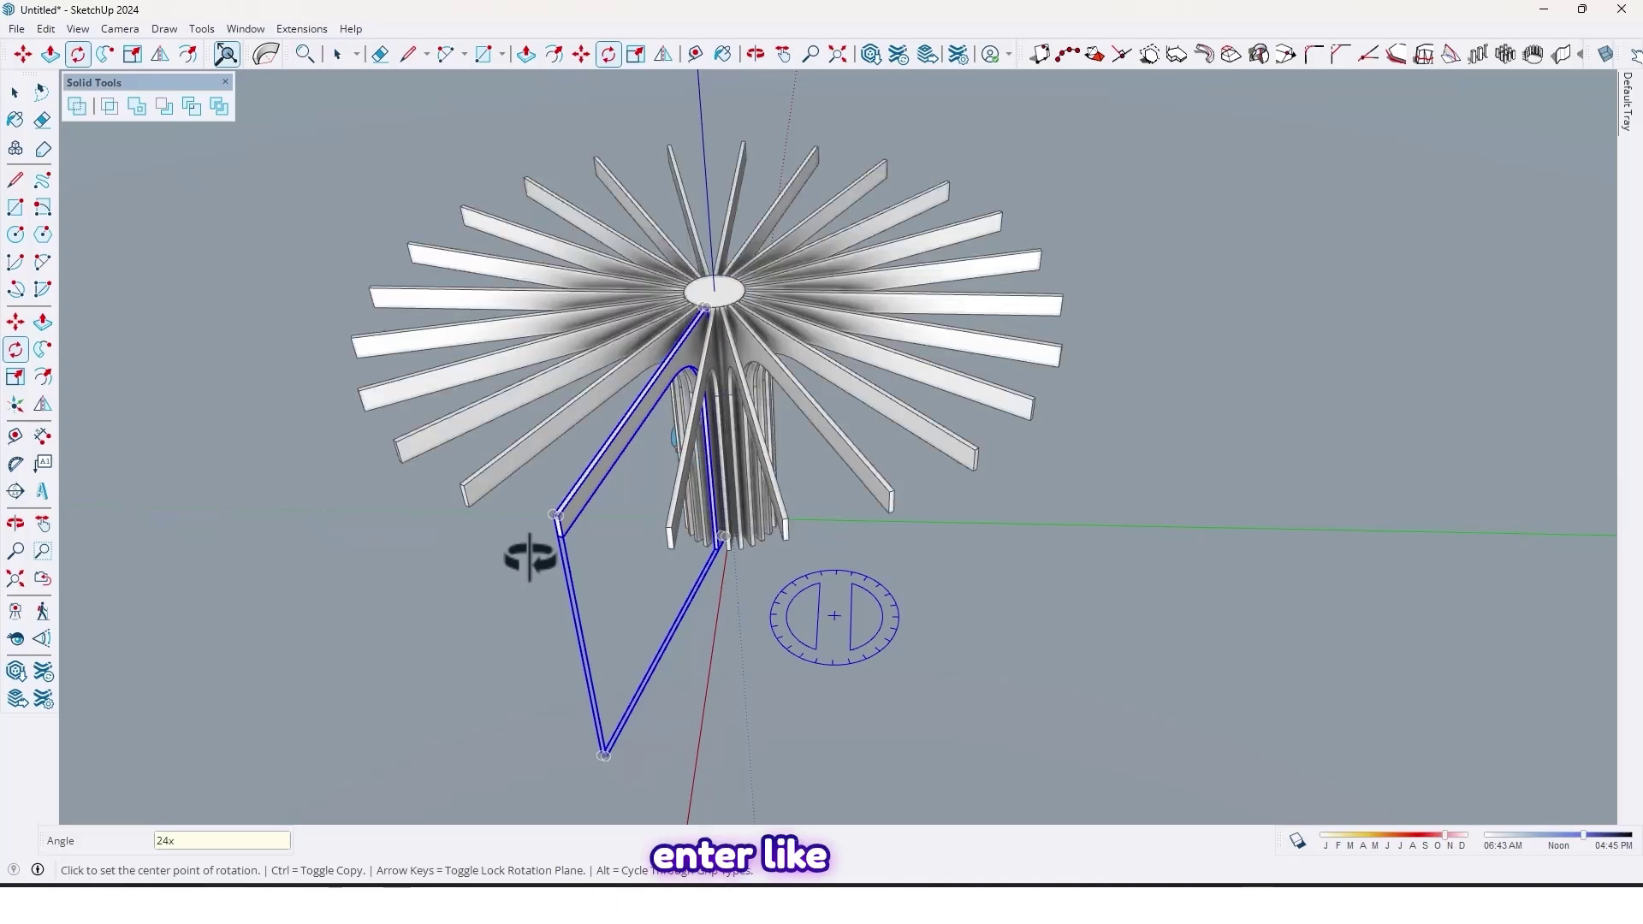
{"action": "middle_click_drag", "start_coordinate": [723, 590], "coordinate": [830, 543]}
{"action": "key", "text": "space"}
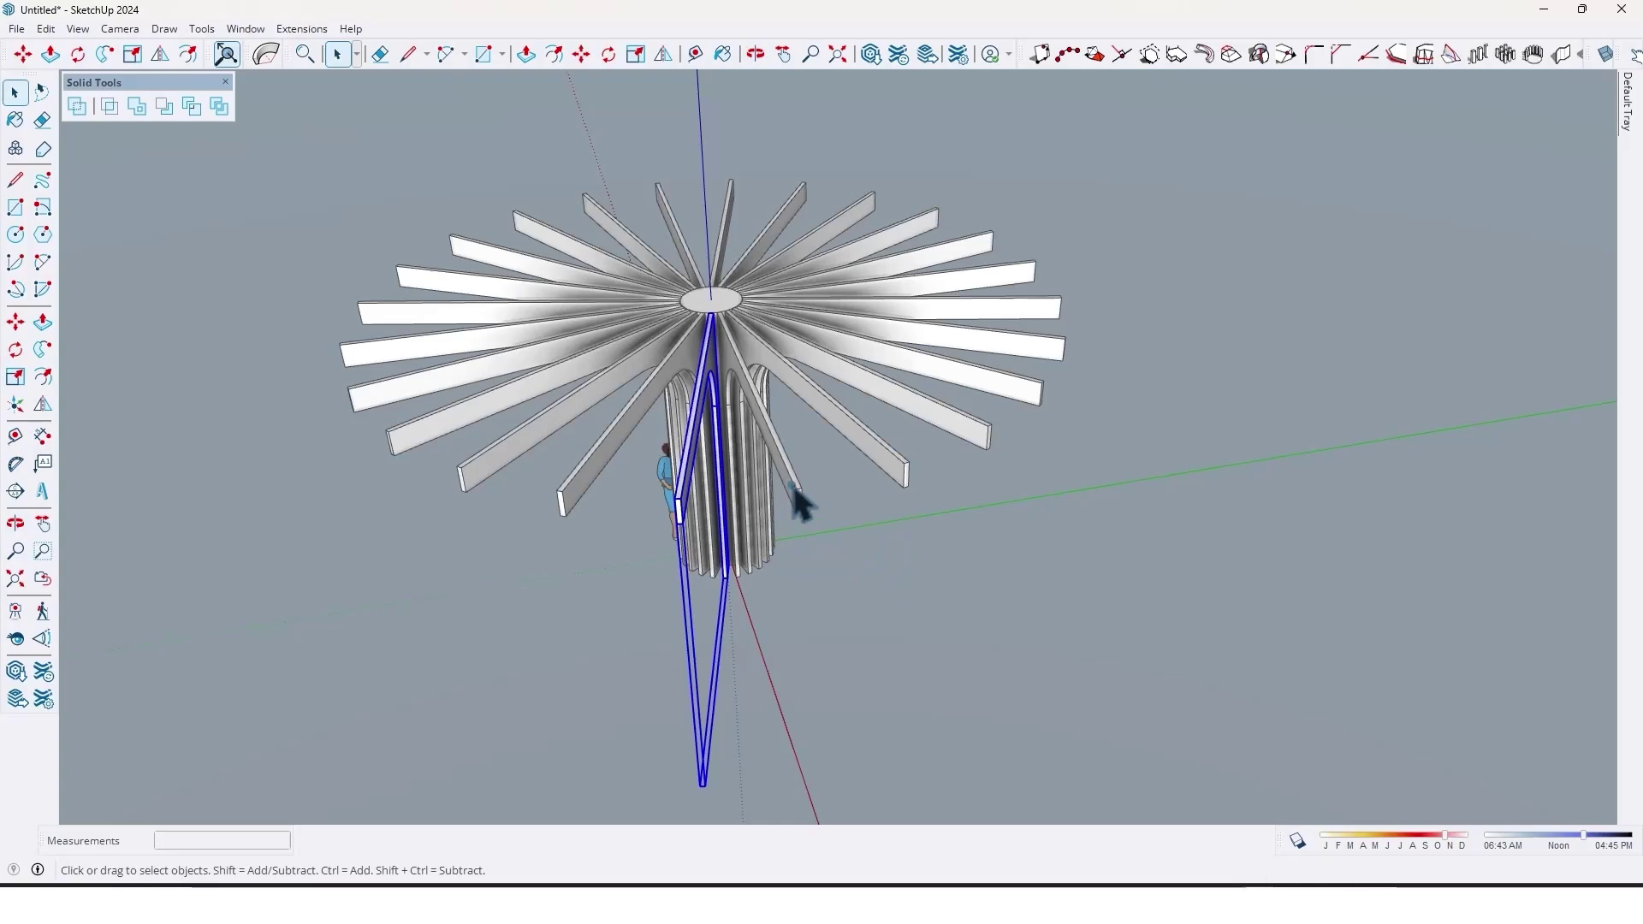
Step: Hide the main cylindrical column at the center of the fin ring
{"action": "left_click", "coordinate": [792, 486]}
{"action": "left_click", "coordinate": [796, 486]}
{"action": "scroll", "coordinate": [805, 496], "scroll_direction": "up", "scroll_amount": 5}
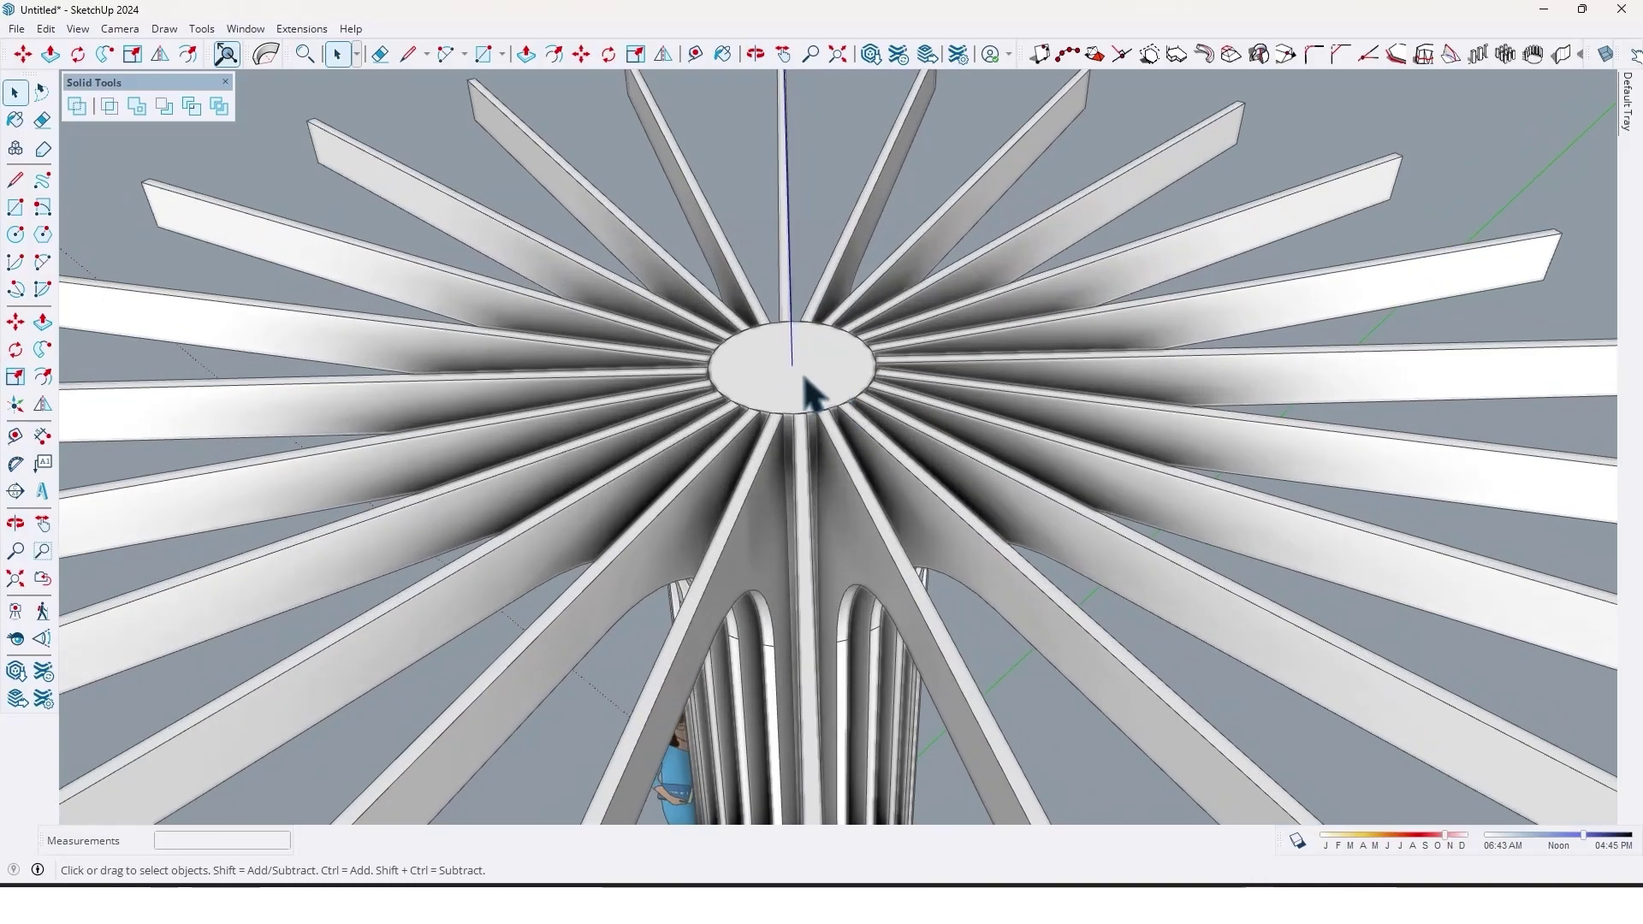
{"action": "left_click", "coordinate": [786, 368]}
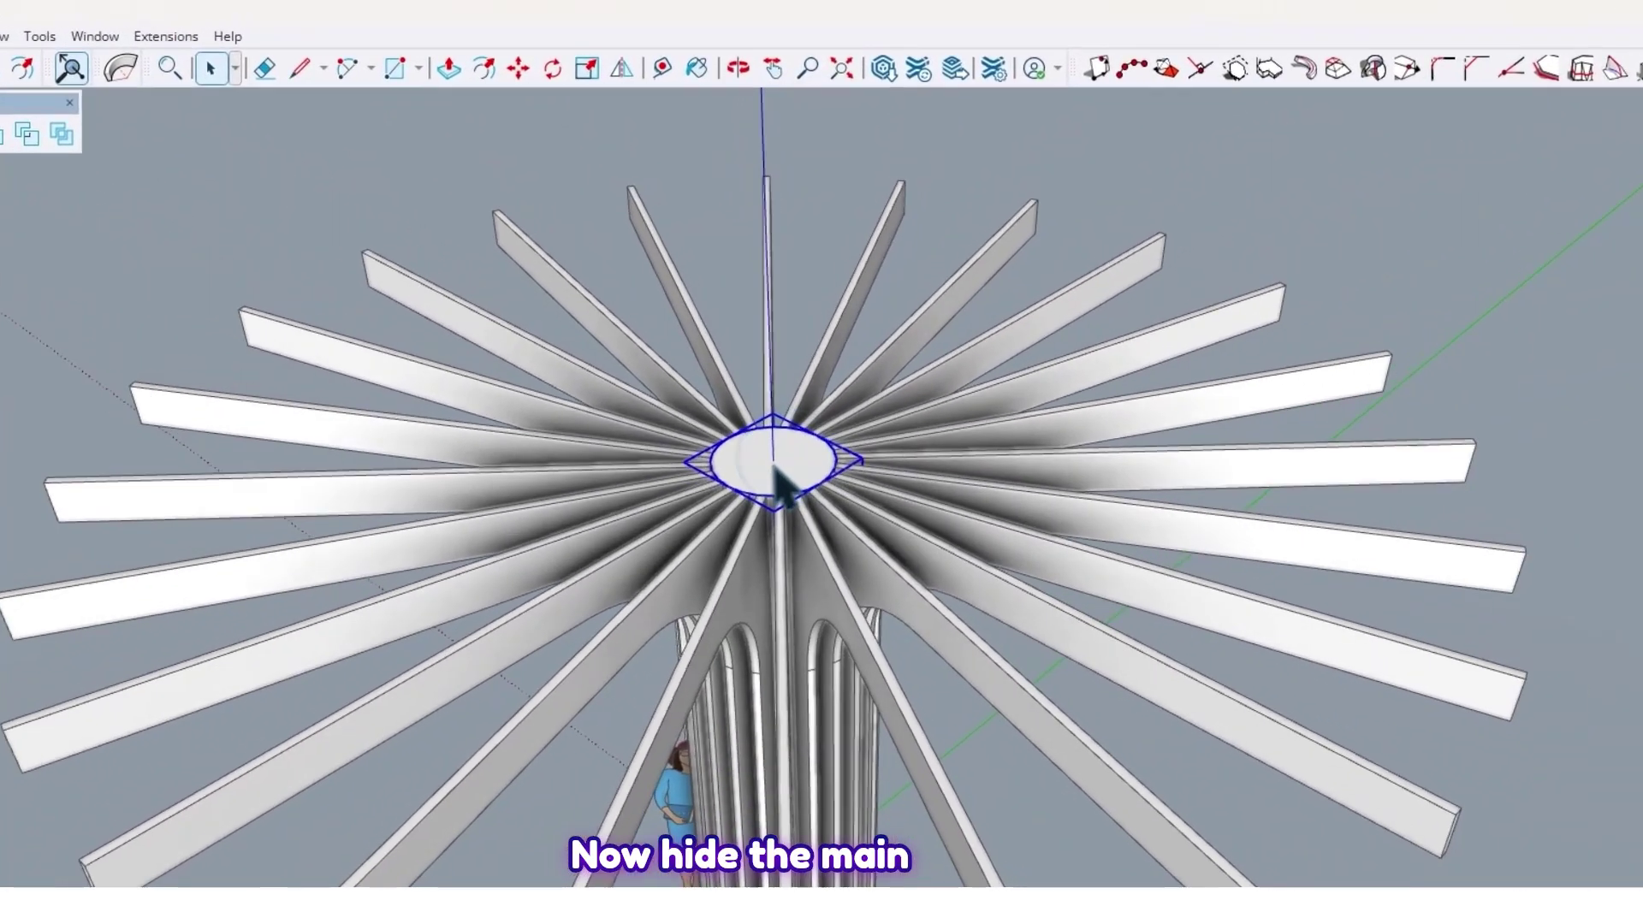
{"action": "right_click", "coordinate": [776, 469]}
{"action": "left_click", "coordinate": [834, 66]}
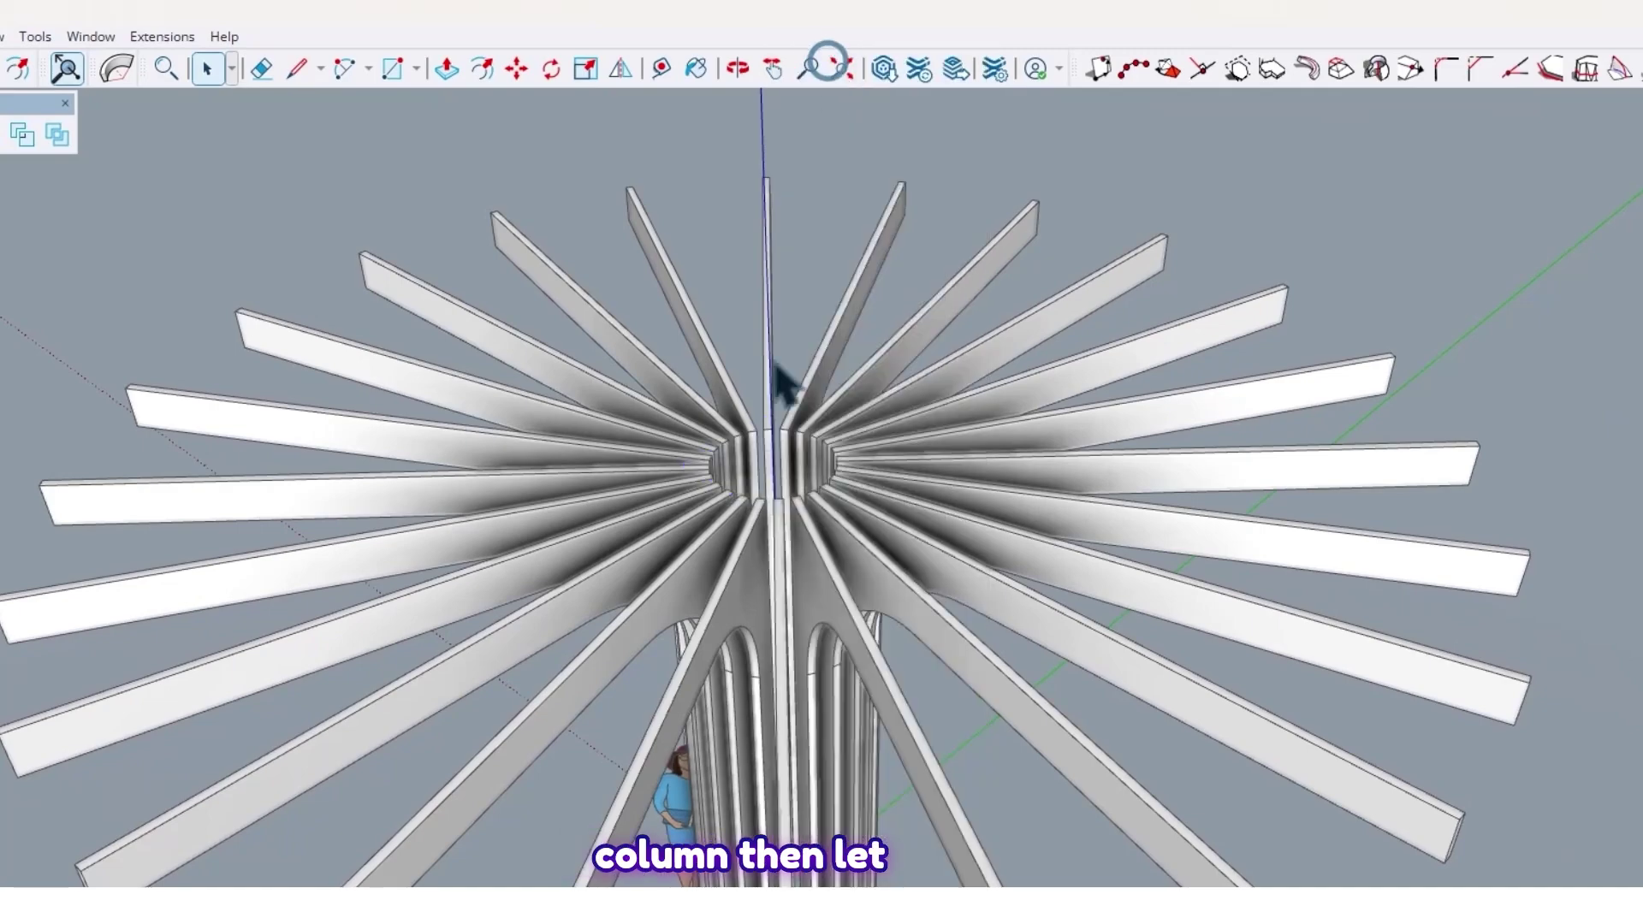
Step: Delete the human scale figure standing beside the base of the fins
{"action": "scroll", "coordinate": [777, 377], "scroll_direction": "down", "scroll_amount": 4}
{"action": "middle_click_drag", "start_coordinate": [792, 522], "coordinate": [822, 488]}
{"action": "scroll", "coordinate": [753, 633], "scroll_direction": "up", "scroll_amount": 8}
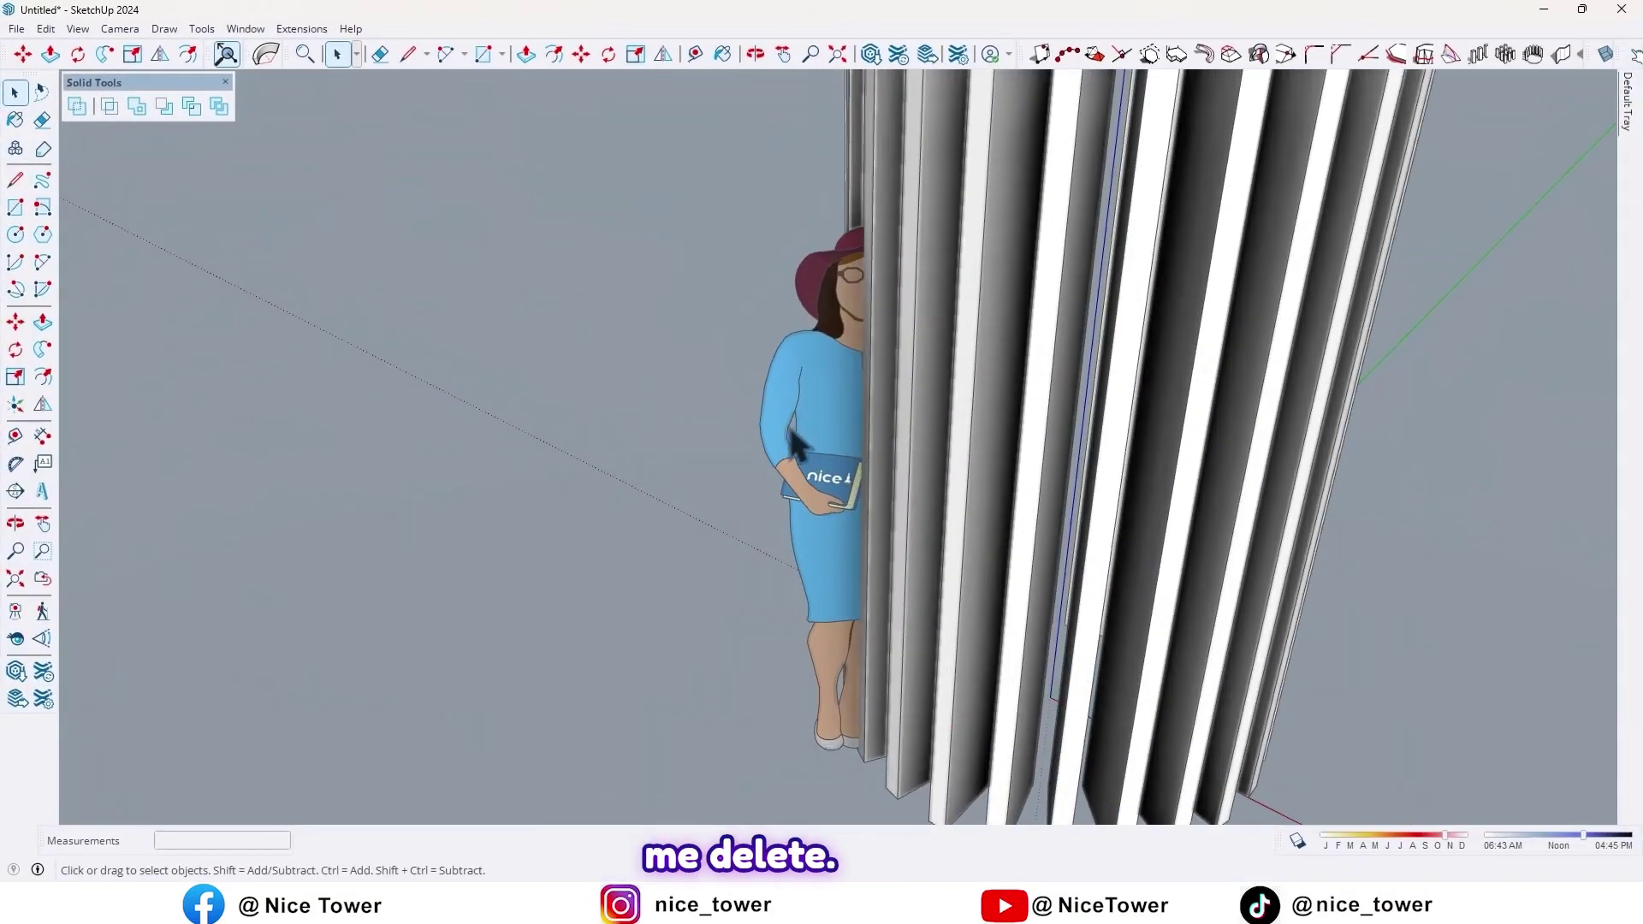
{"action": "scroll", "coordinate": [811, 435], "scroll_direction": "down", "scroll_amount": 8}
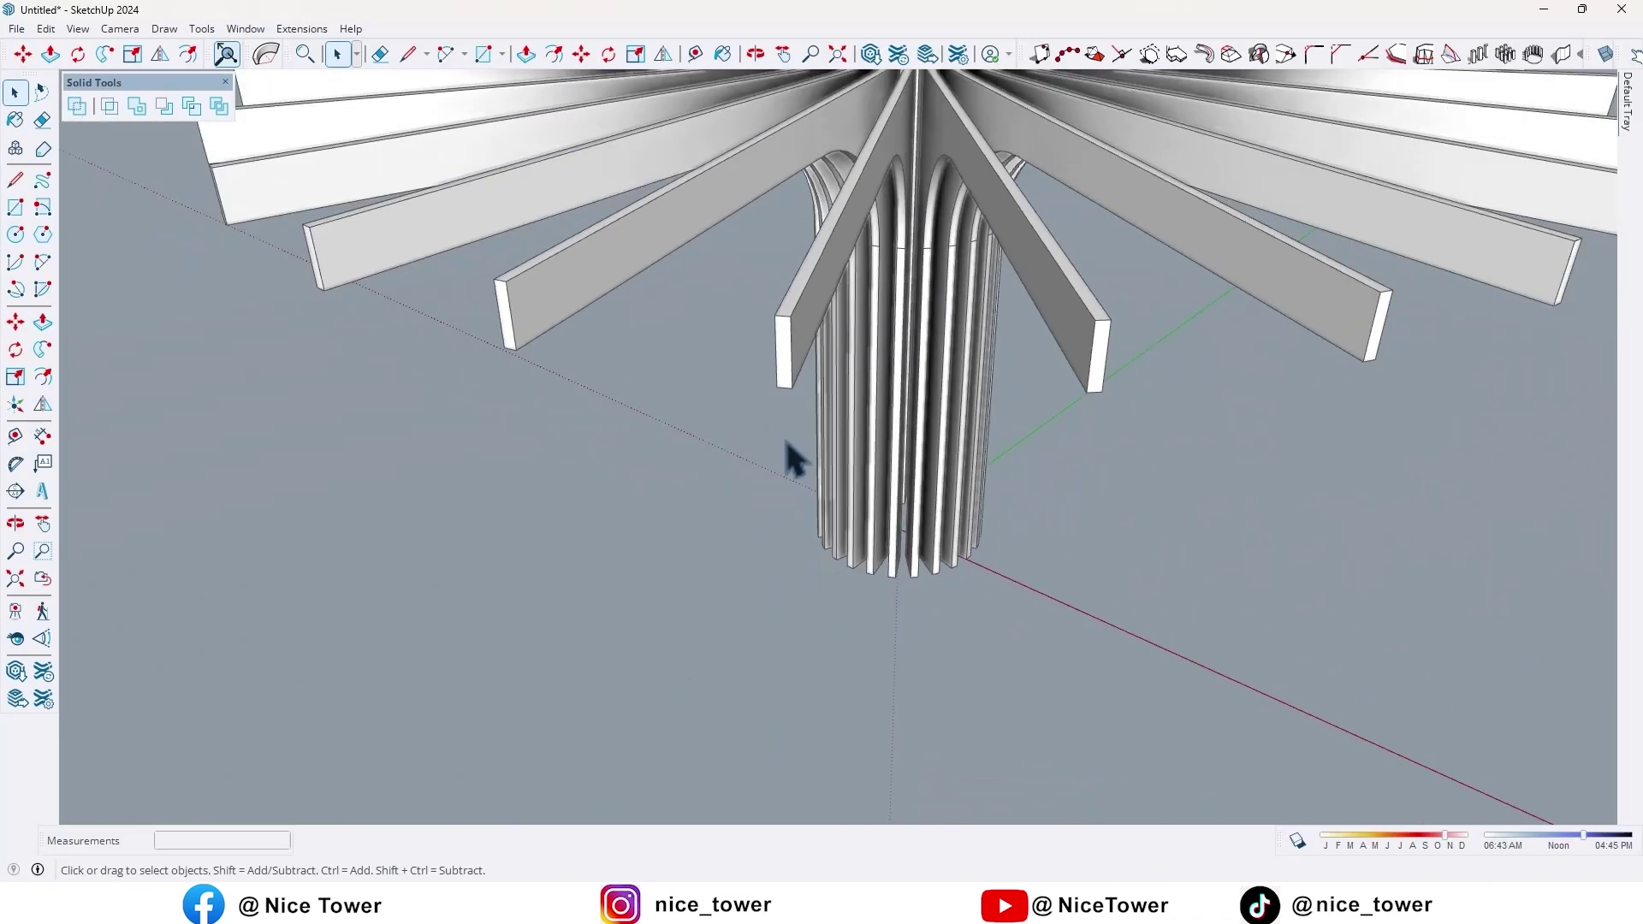
Step: Select all the fins and merge them into one solid group with the Union solid tool
{"action": "mouse_move", "coordinate": [806, 389]}
{"action": "middle_mouse_down"}
{"action": "mouse_move", "coordinate": [808, 436]}
{"action": "mouse_move", "coordinate": [828, 389]}
{"action": "middle_mouse_up"}
{"action": "middle_click_drag", "start_coordinate": [670, 241], "coordinate": [631, 229]}
{"action": "left_click_drag", "start_coordinate": [1268, 678], "coordinate": [1268, 680]}
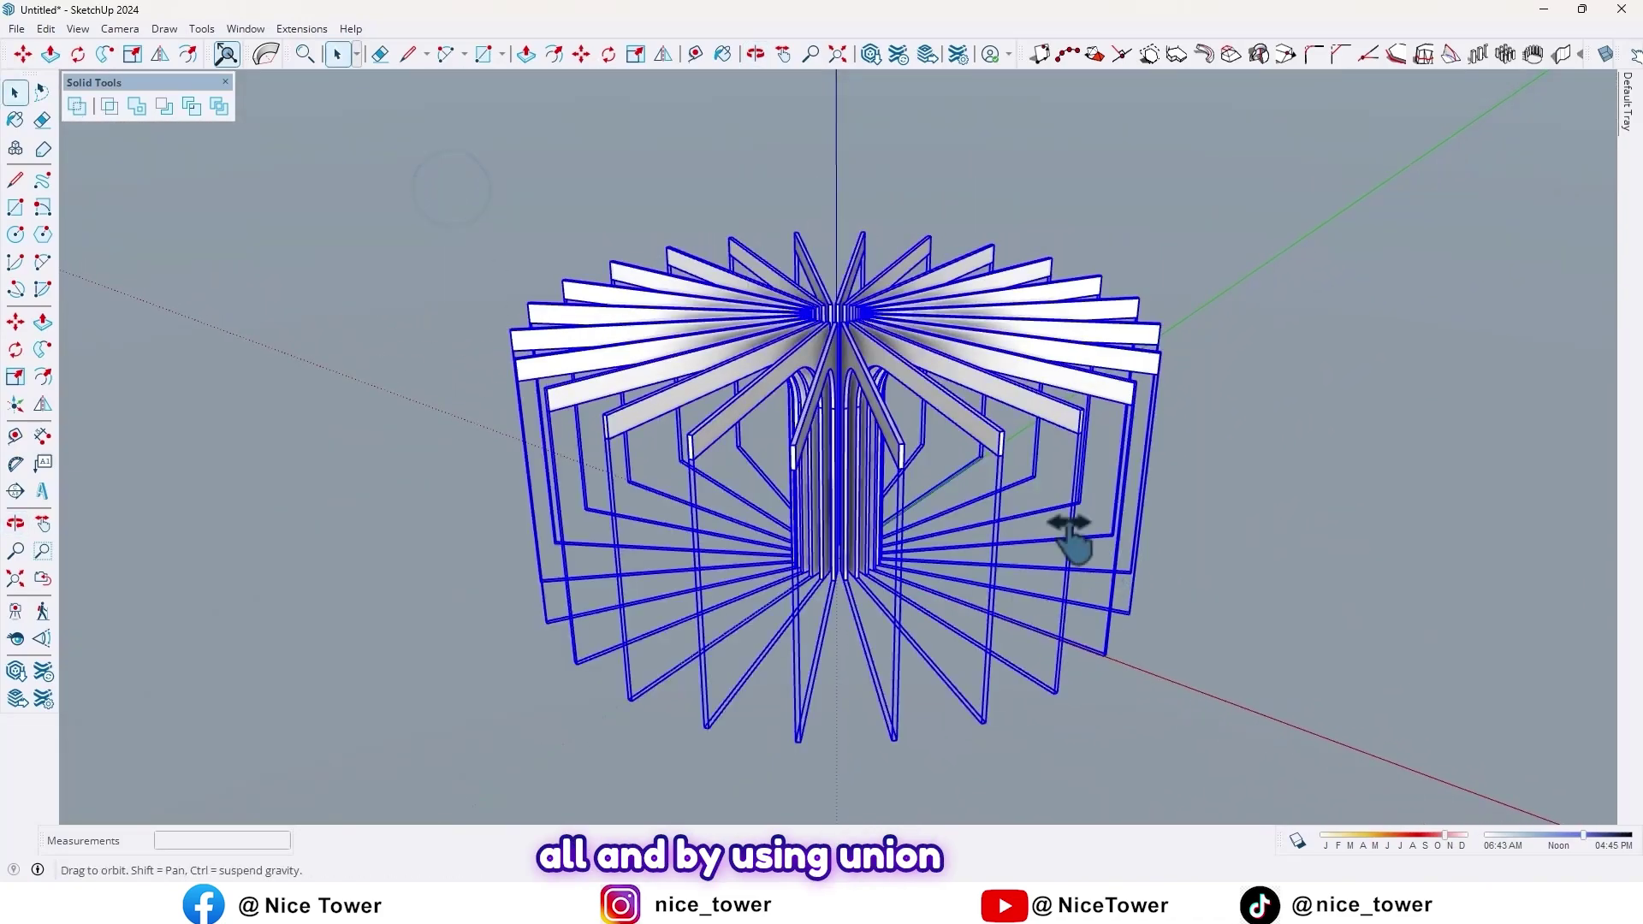
{"action": "scroll", "coordinate": [835, 495], "scroll_direction": "up", "scroll_amount": 3}
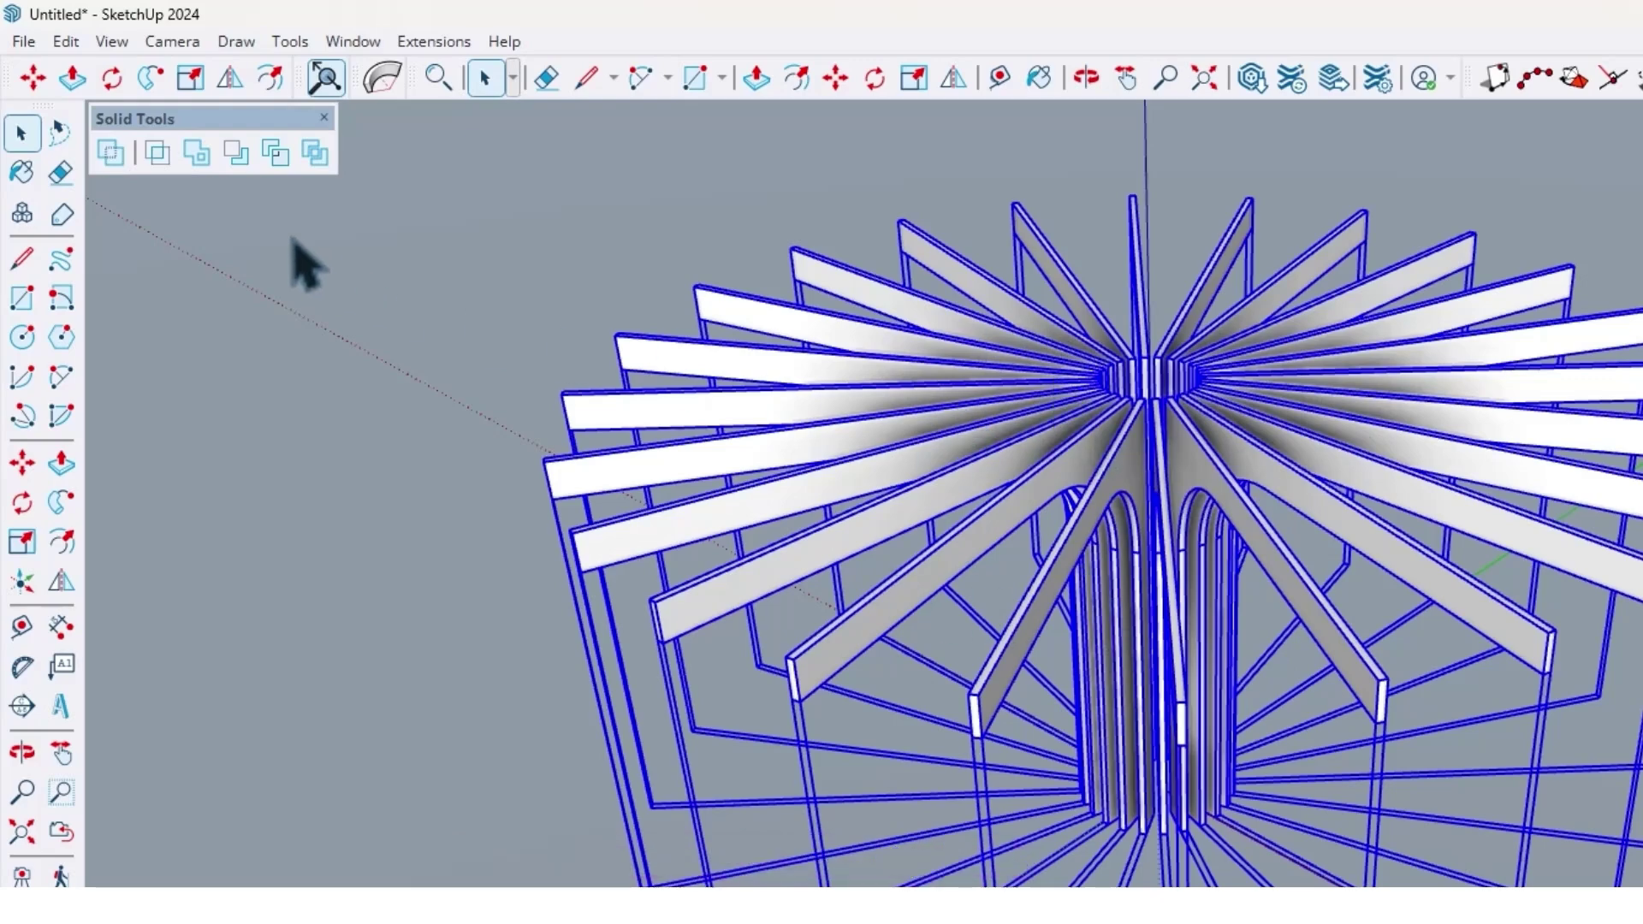
{"action": "left_click", "coordinate": [199, 160]}
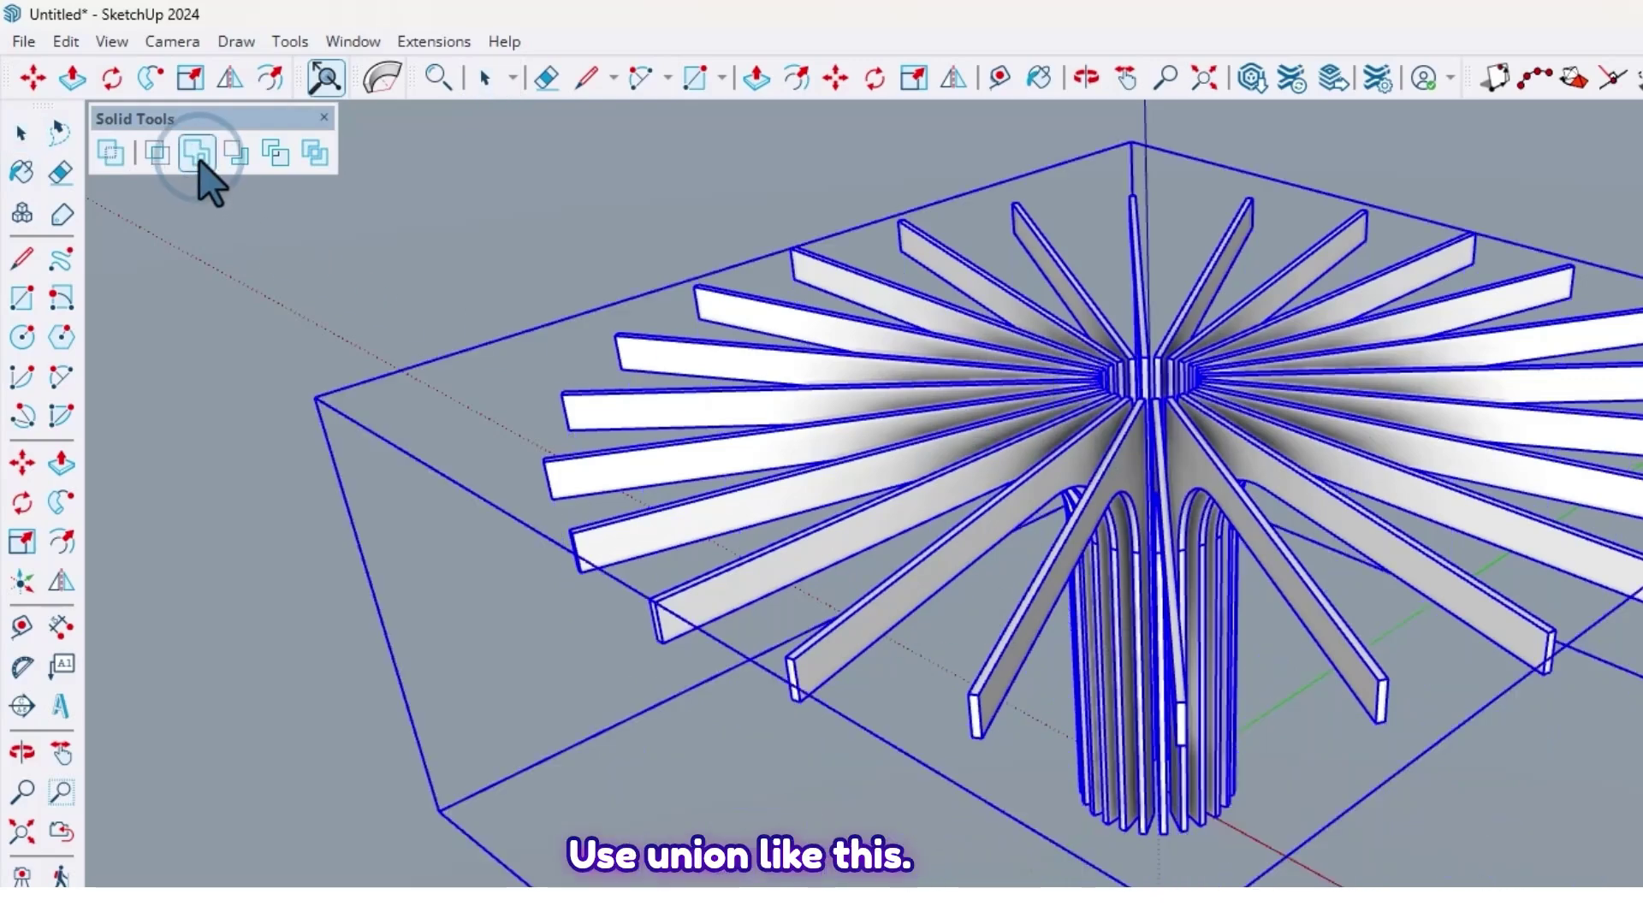
Step: Open the united fin group for editing and examine how the fins are joined around the center
{"action": "scroll", "coordinate": [814, 660], "scroll_direction": "down", "scroll_amount": 2}
{"action": "middle_click_drag", "start_coordinate": [821, 654], "coordinate": [1193, 527]}
{"action": "middle_click_drag", "start_coordinate": [1046, 460], "coordinate": [875, 588]}
{"action": "scroll", "coordinate": [924, 461], "scroll_direction": "up", "scroll_amount": 3}
{"action": "middle_click_drag", "start_coordinate": [922, 455], "coordinate": [884, 537]}
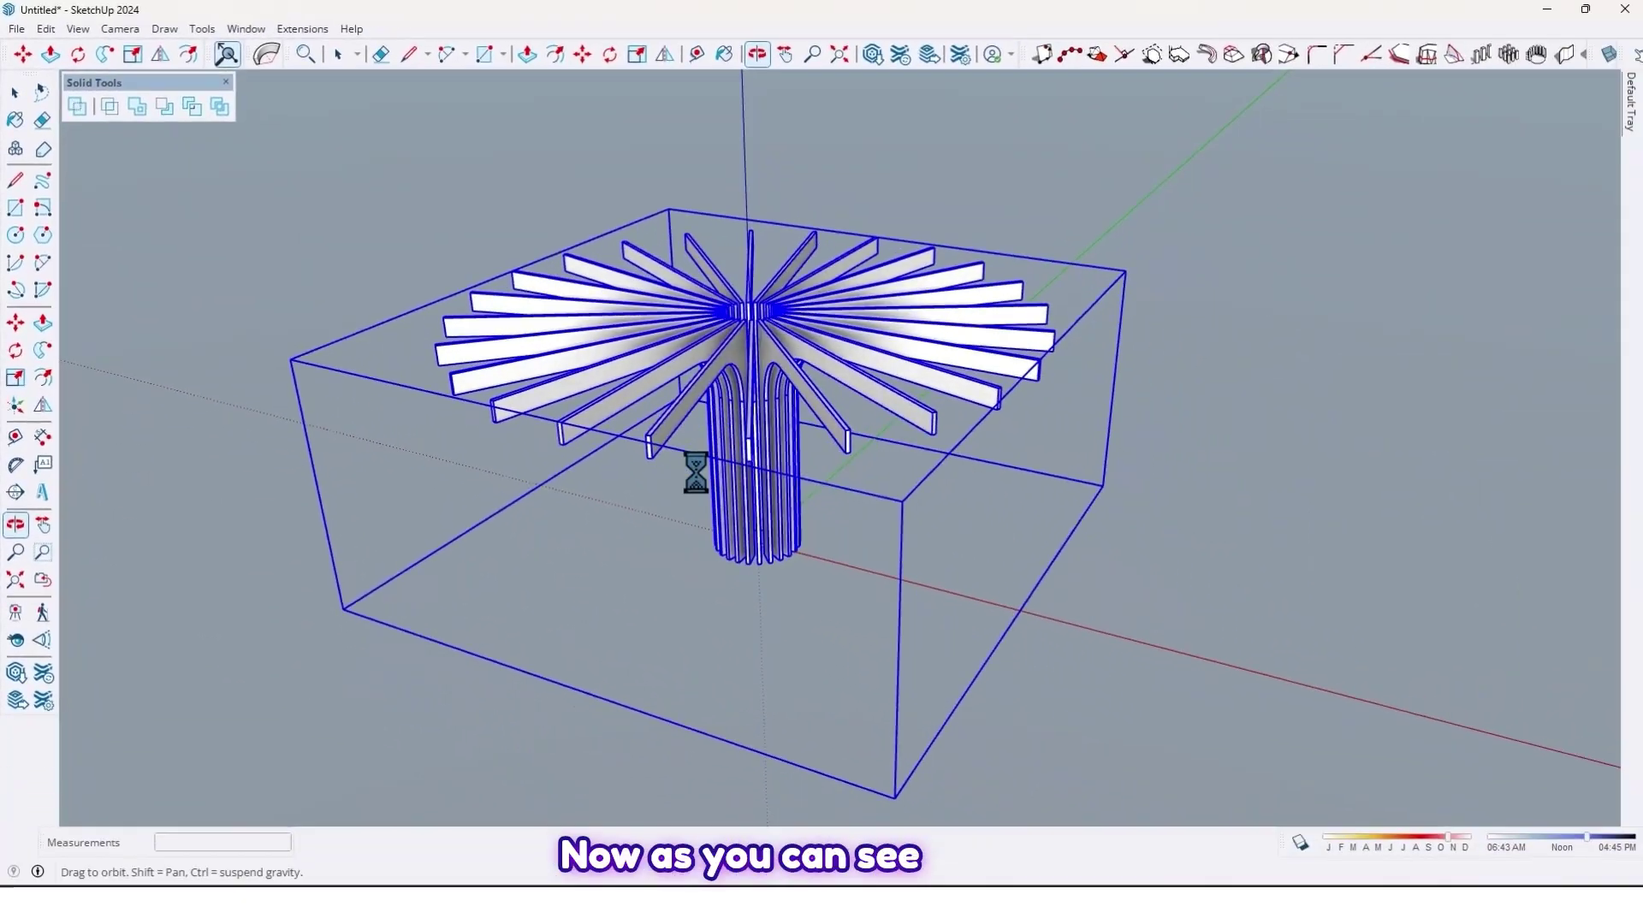
{"action": "middle_click_drag", "start_coordinate": [702, 428], "coordinate": [719, 394]}
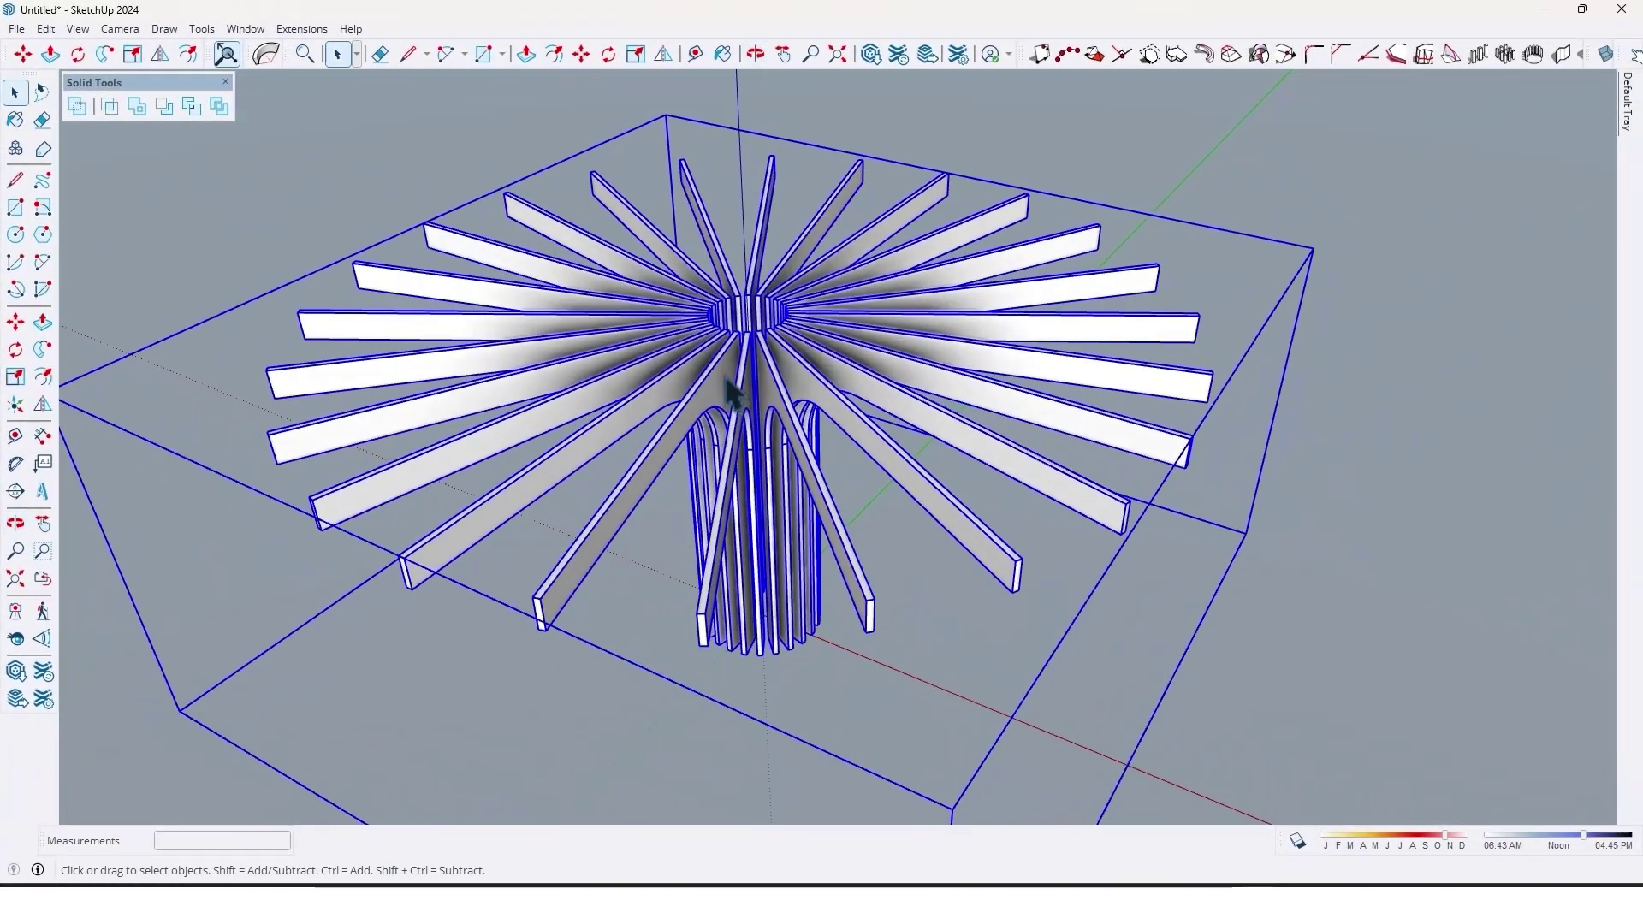
{"action": "double_click", "coordinate": [719, 393]}
{"action": "scroll", "coordinate": [719, 393], "scroll_direction": "up", "scroll_amount": 2}
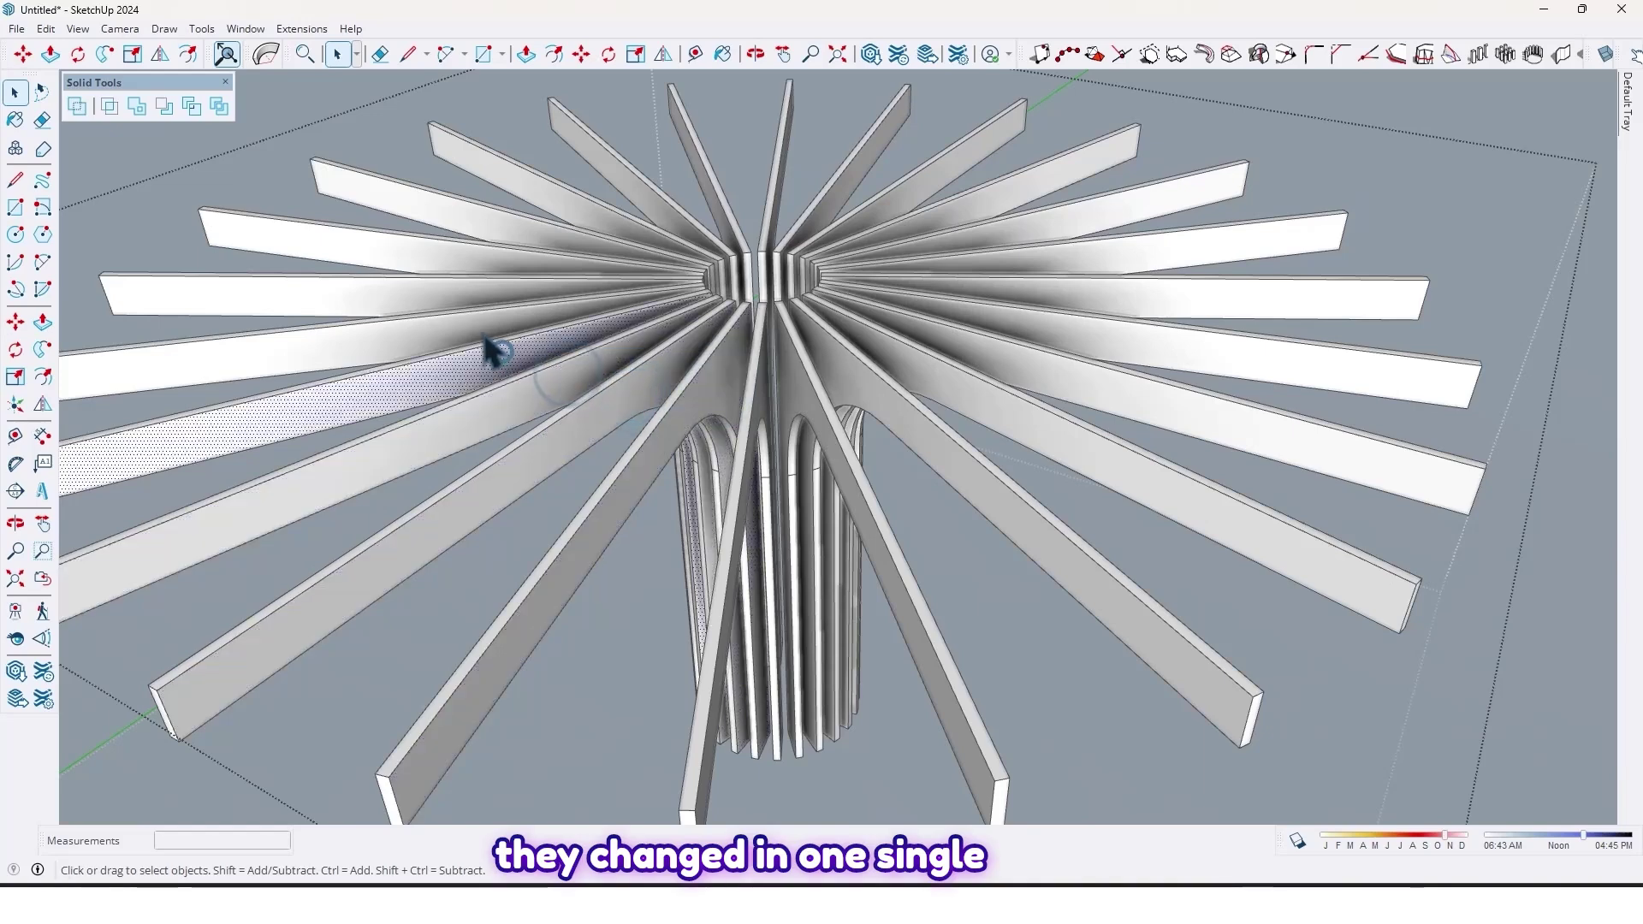
Step: Draw a circle on the ground centered at the origin, wider than the base of the fin column
{"action": "scroll", "coordinate": [453, 261], "scroll_direction": "down", "scroll_amount": 4}
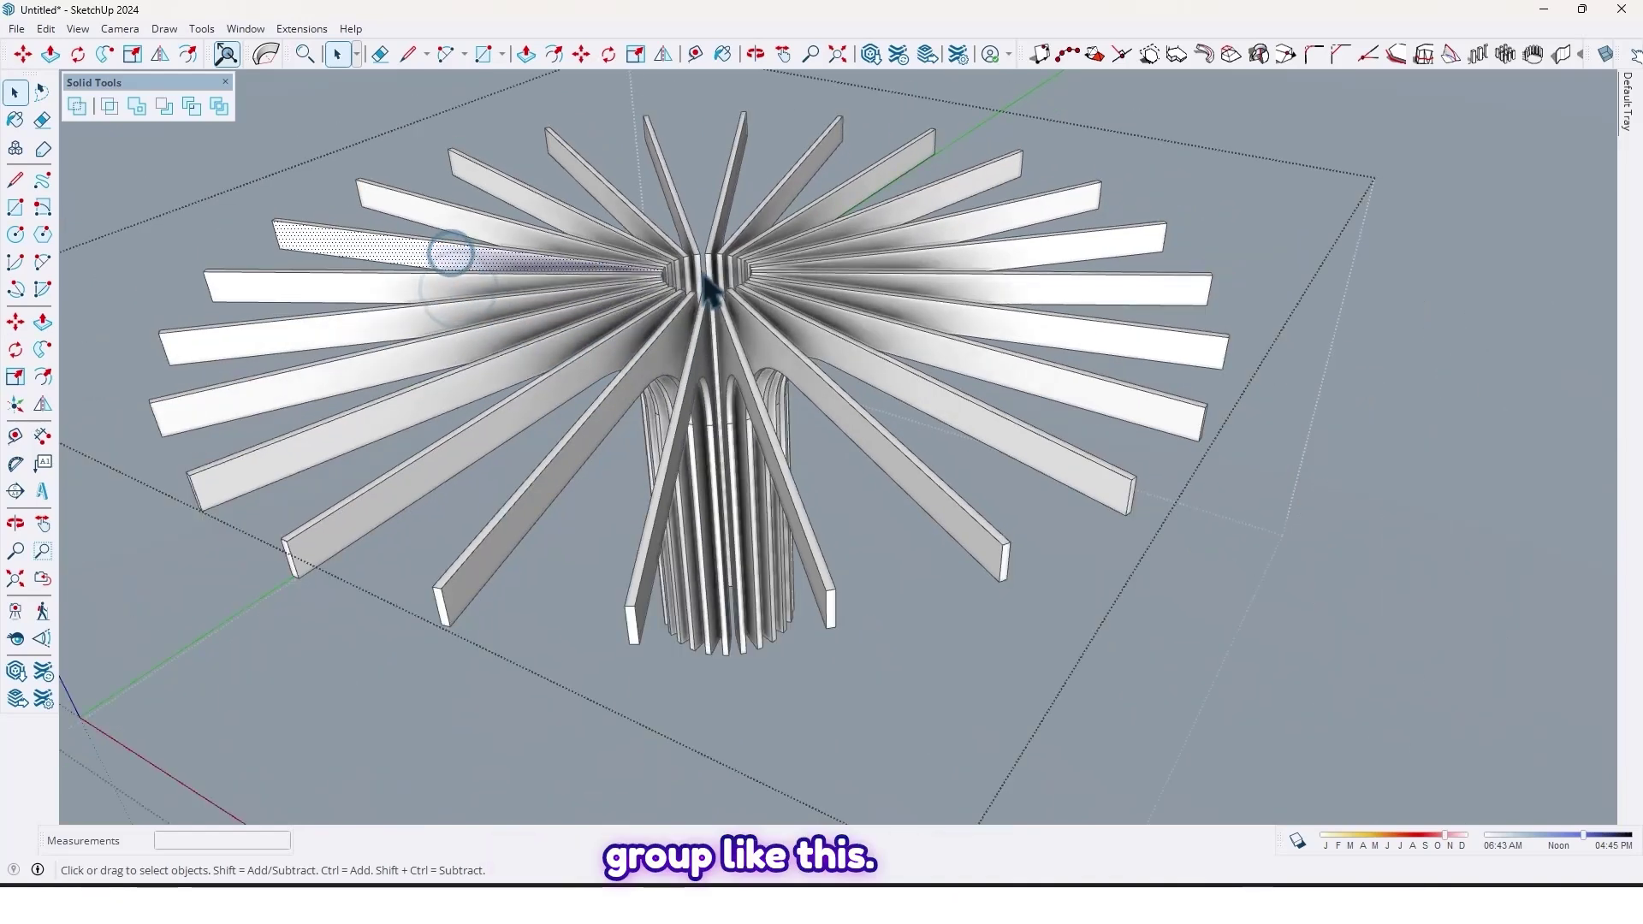
{"action": "middle_click_drag", "start_coordinate": [448, 253], "coordinate": [825, 274]}
{"action": "scroll", "coordinate": [769, 419], "scroll_direction": "up", "scroll_amount": 3}
{"action": "middle_click_drag", "start_coordinate": [834, 539], "coordinate": [817, 409]}
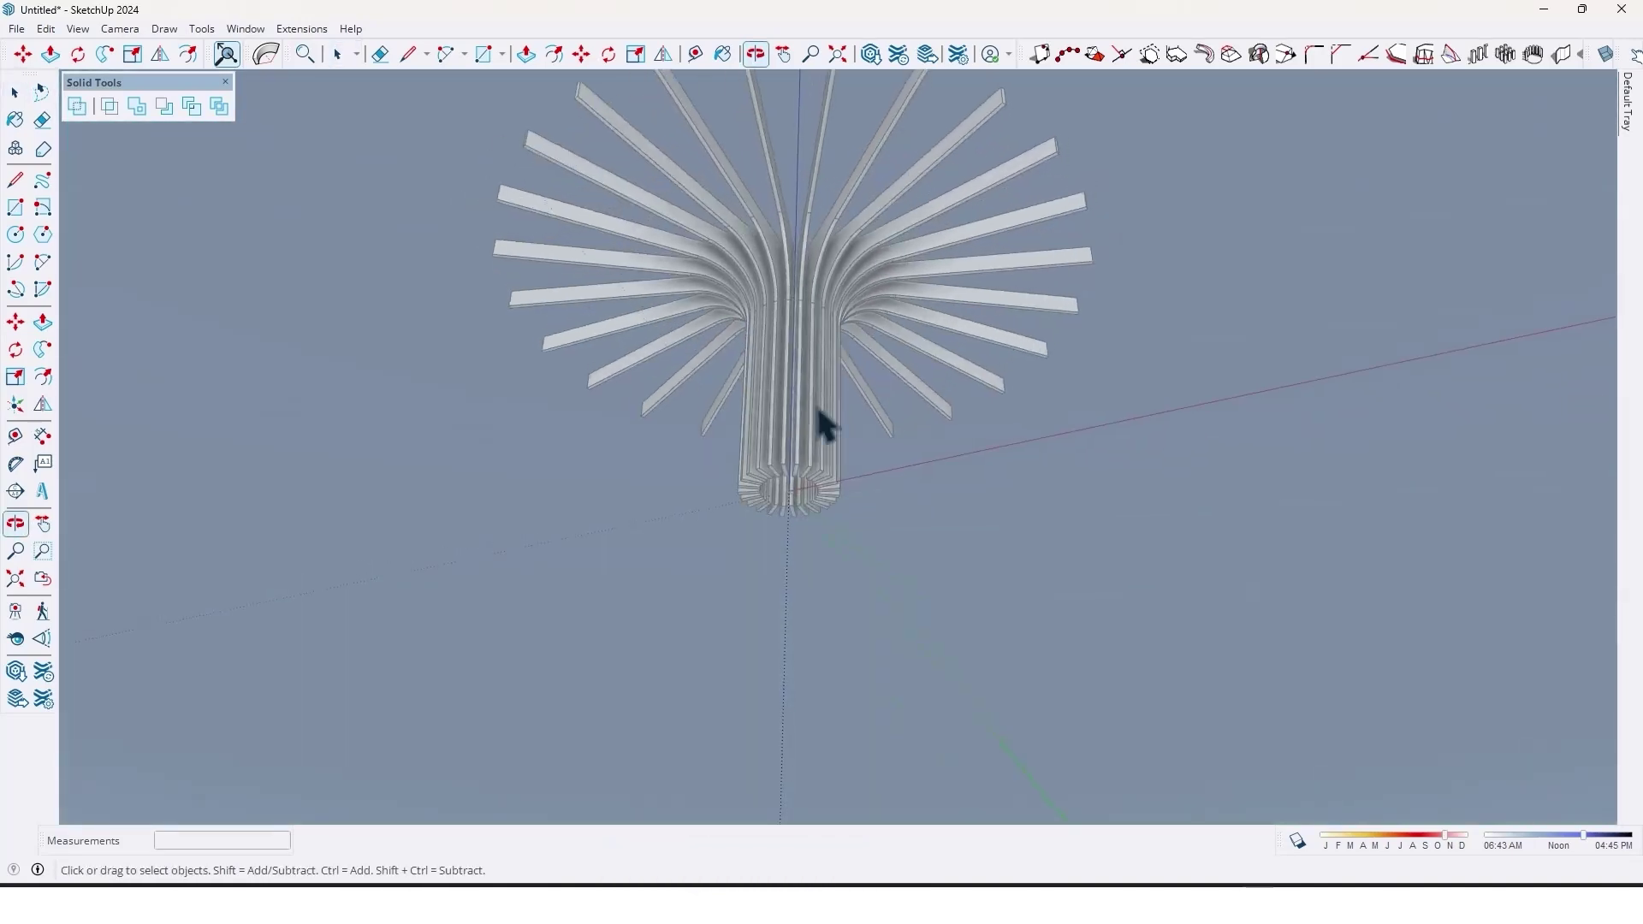
{"action": "scroll", "coordinate": [799, 507], "scroll_direction": "up", "scroll_amount": 7}
{"action": "middle_click_drag", "start_coordinate": [794, 506], "coordinate": [771, 501], "text": "shift"}
{"action": "key", "text": "o"}
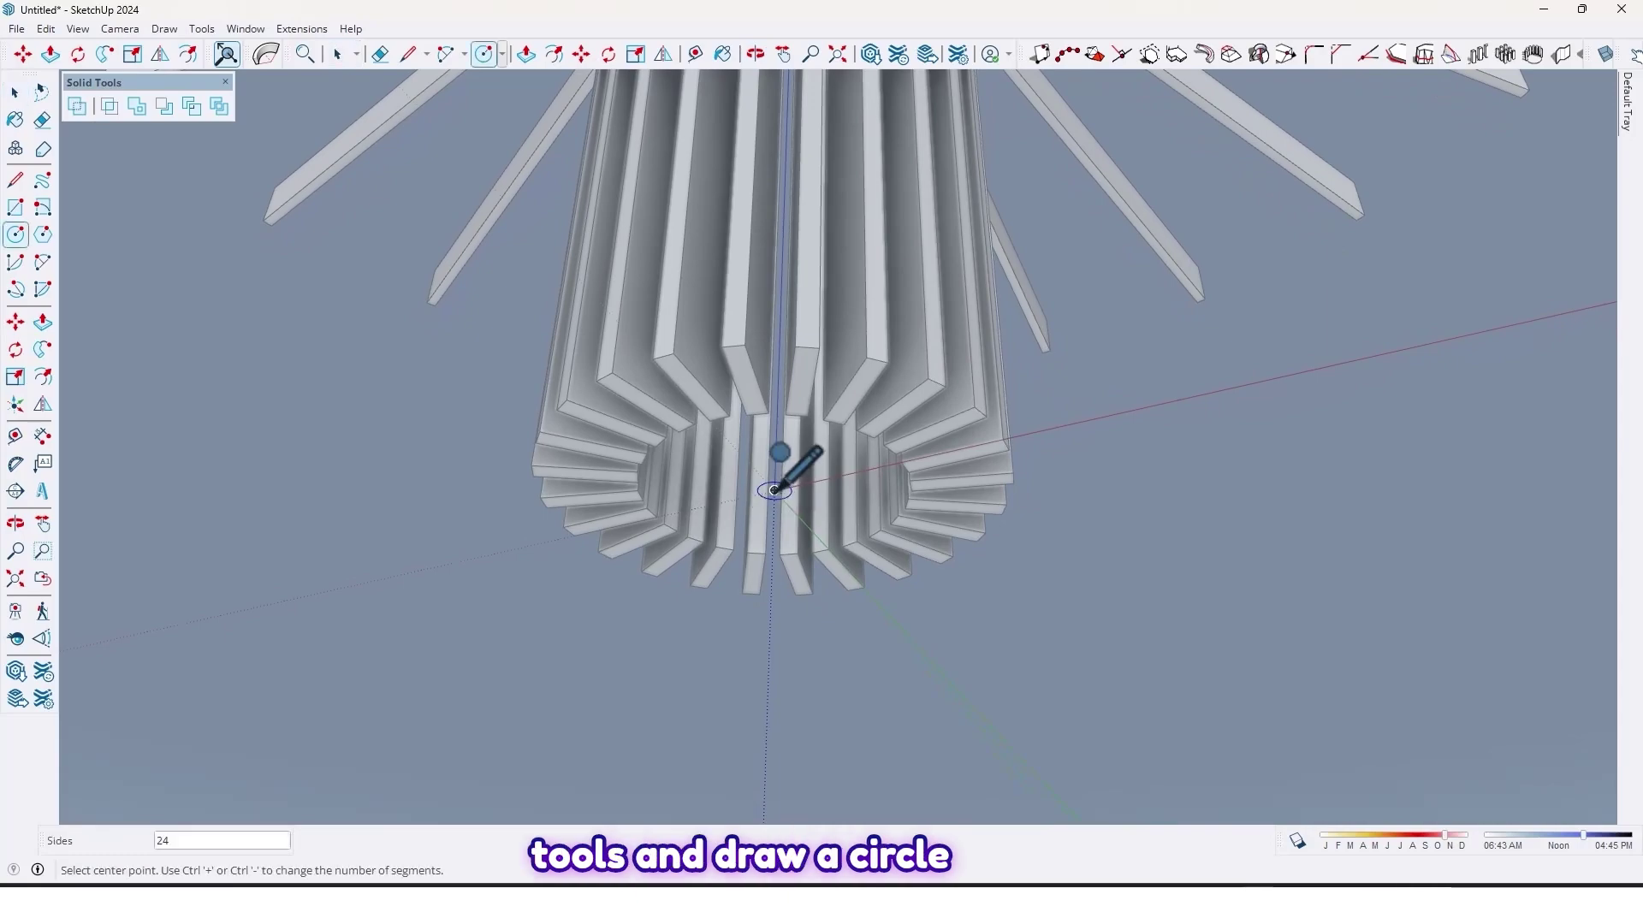
{"action": "scroll", "coordinate": [949, 432], "scroll_direction": "down", "scroll_amount": 3}
{"action": "middle_click_drag", "start_coordinate": [1035, 440], "coordinate": [961, 799]}
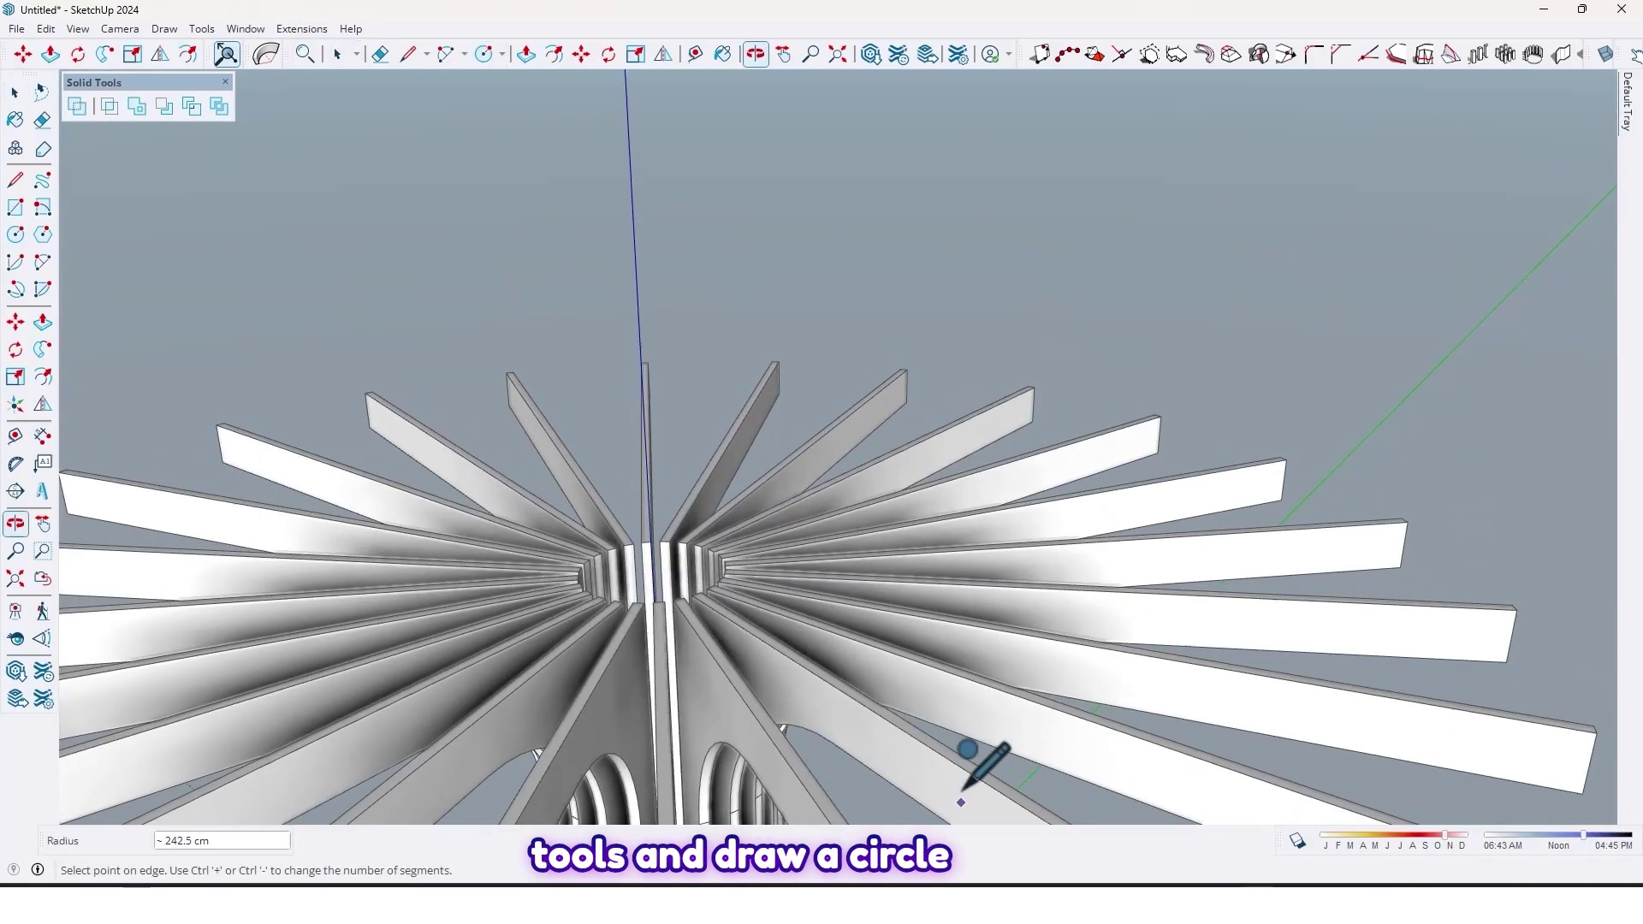
{"action": "middle_click_drag", "start_coordinate": [967, 547], "coordinate": [978, 365]}
{"action": "scroll", "coordinate": [924, 609], "scroll_direction": "down", "scroll_amount": 4}
{"action": "middle_click_drag", "start_coordinate": [907, 710], "coordinate": [871, 527], "text": "shift"}
{"action": "left_click", "coordinate": [894, 531]}
Step: Extrude the circular face around the fin base upward about 213 cm with Push/Pull
{"action": "scroll", "coordinate": [851, 538], "scroll_direction": "up", "scroll_amount": 4}
{"action": "key", "text": "p"}
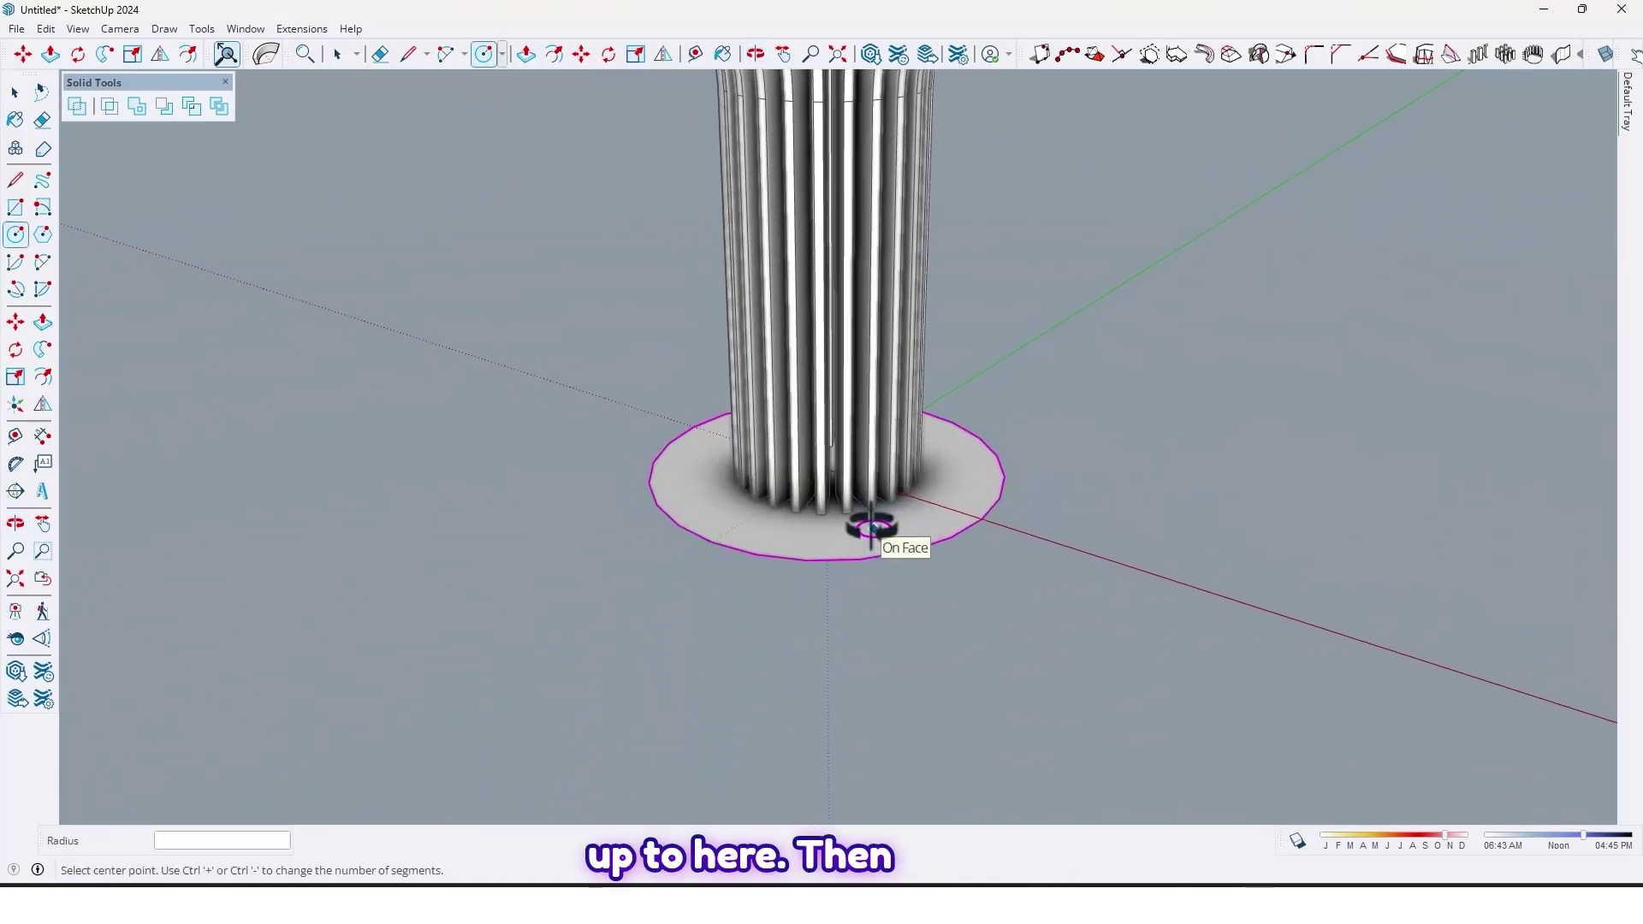
{"action": "scroll", "coordinate": [872, 528], "scroll_direction": "down", "scroll_amount": 3}
{"action": "key", "text": "p"}
{"action": "left_click", "coordinate": [855, 540]}
{"action": "scroll", "coordinate": [859, 402], "scroll_direction": "down", "scroll_amount": 2}
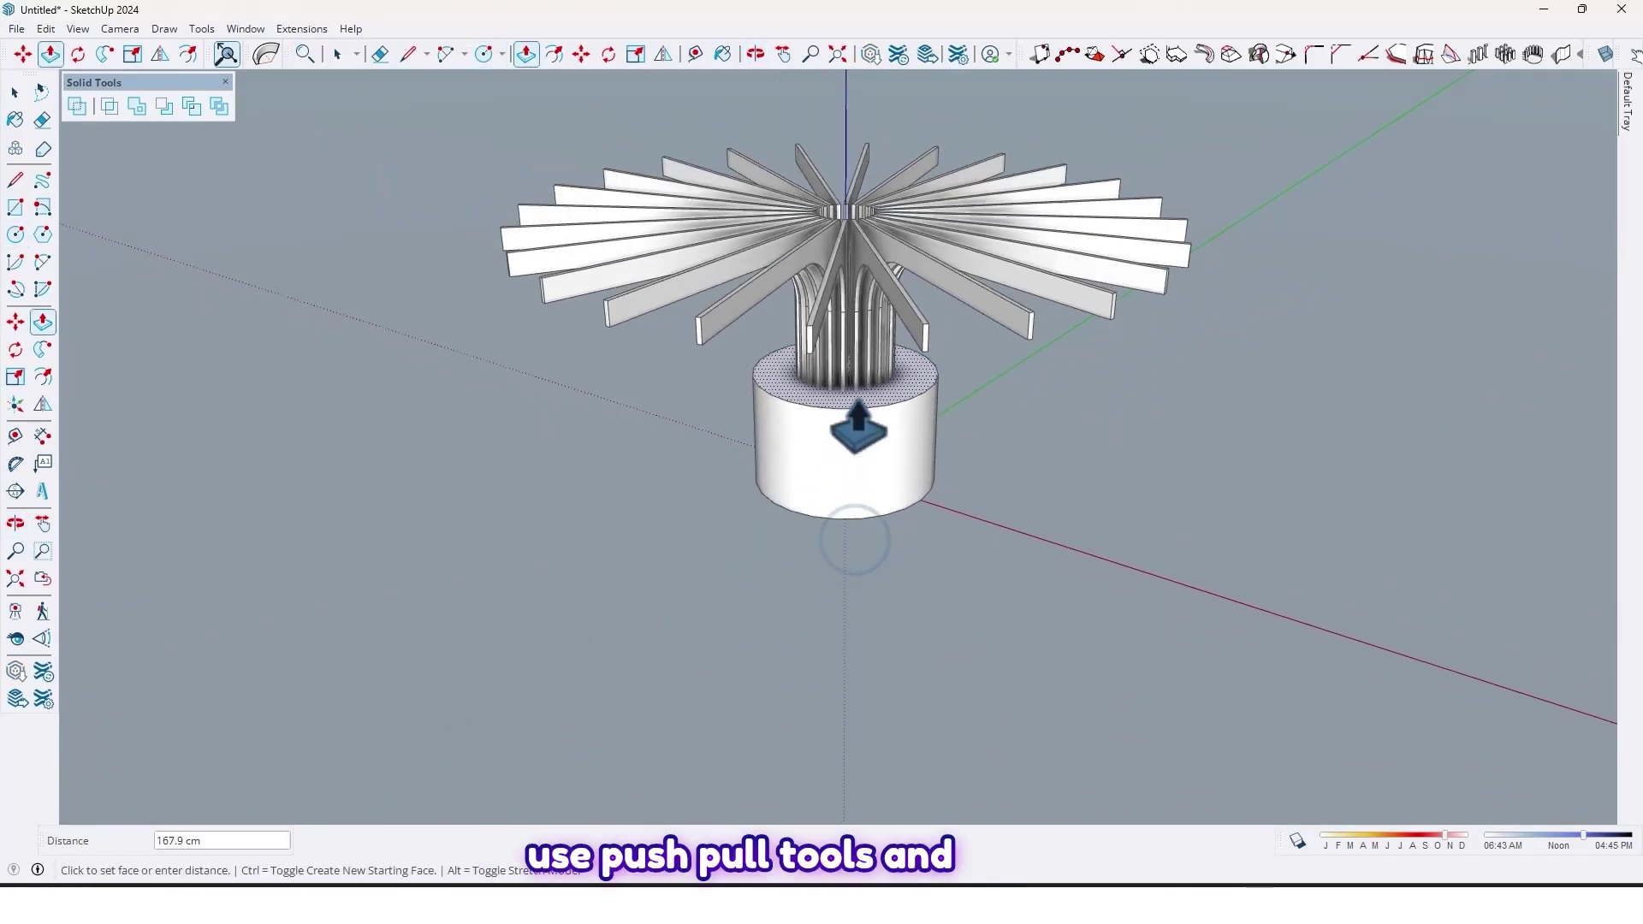
{"action": "middle_click_drag", "start_coordinate": [858, 425], "coordinate": [853, 484]}
{"action": "scroll", "coordinate": [881, 468], "scroll_direction": "up", "scroll_amount": 3}
{"action": "left_click", "coordinate": [878, 449]}
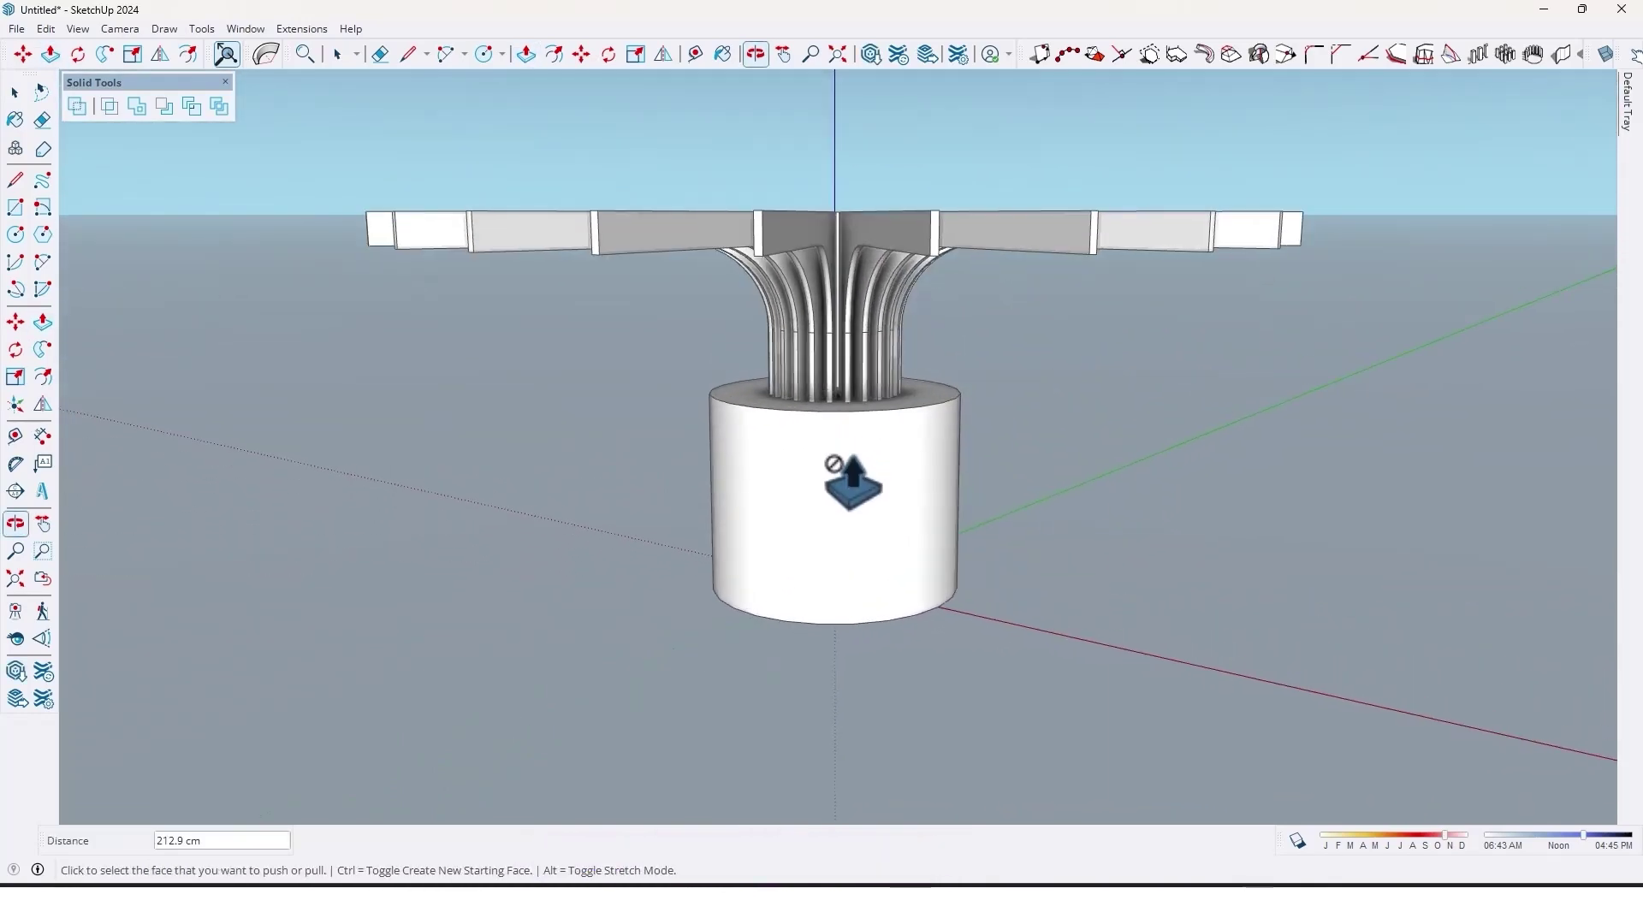
Step: Group the whole cylinder and move it about 68 cm straight up along the fin column
{"action": "triple_click", "coordinate": [866, 515]}
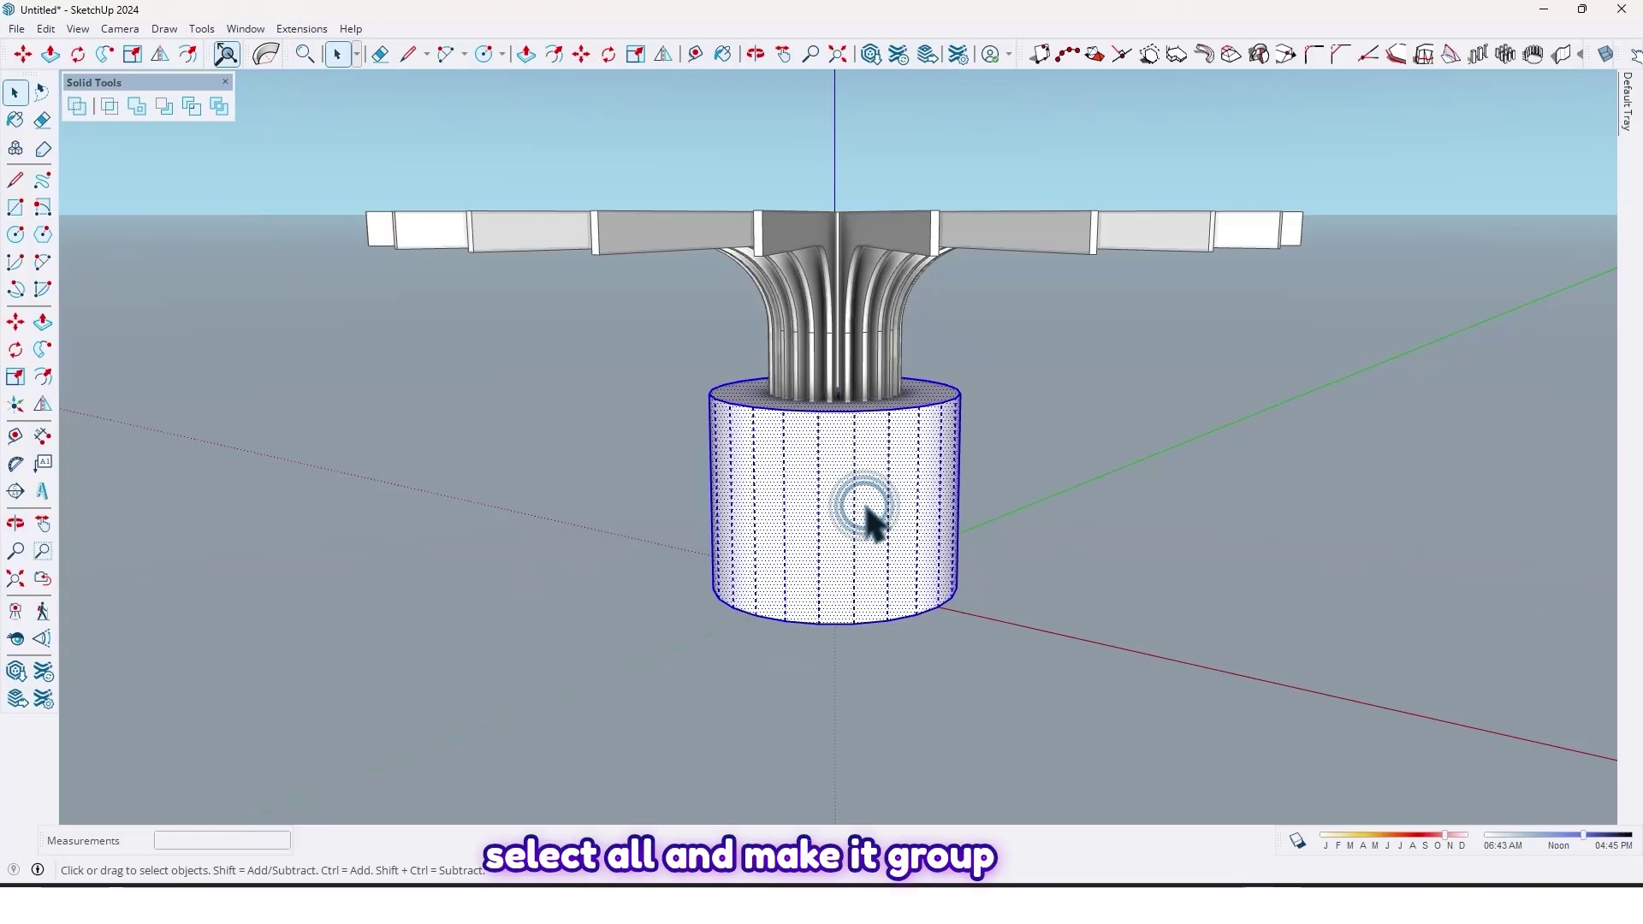
{"action": "right_click", "coordinate": [868, 518]}
{"action": "left_click", "coordinate": [945, 164]}
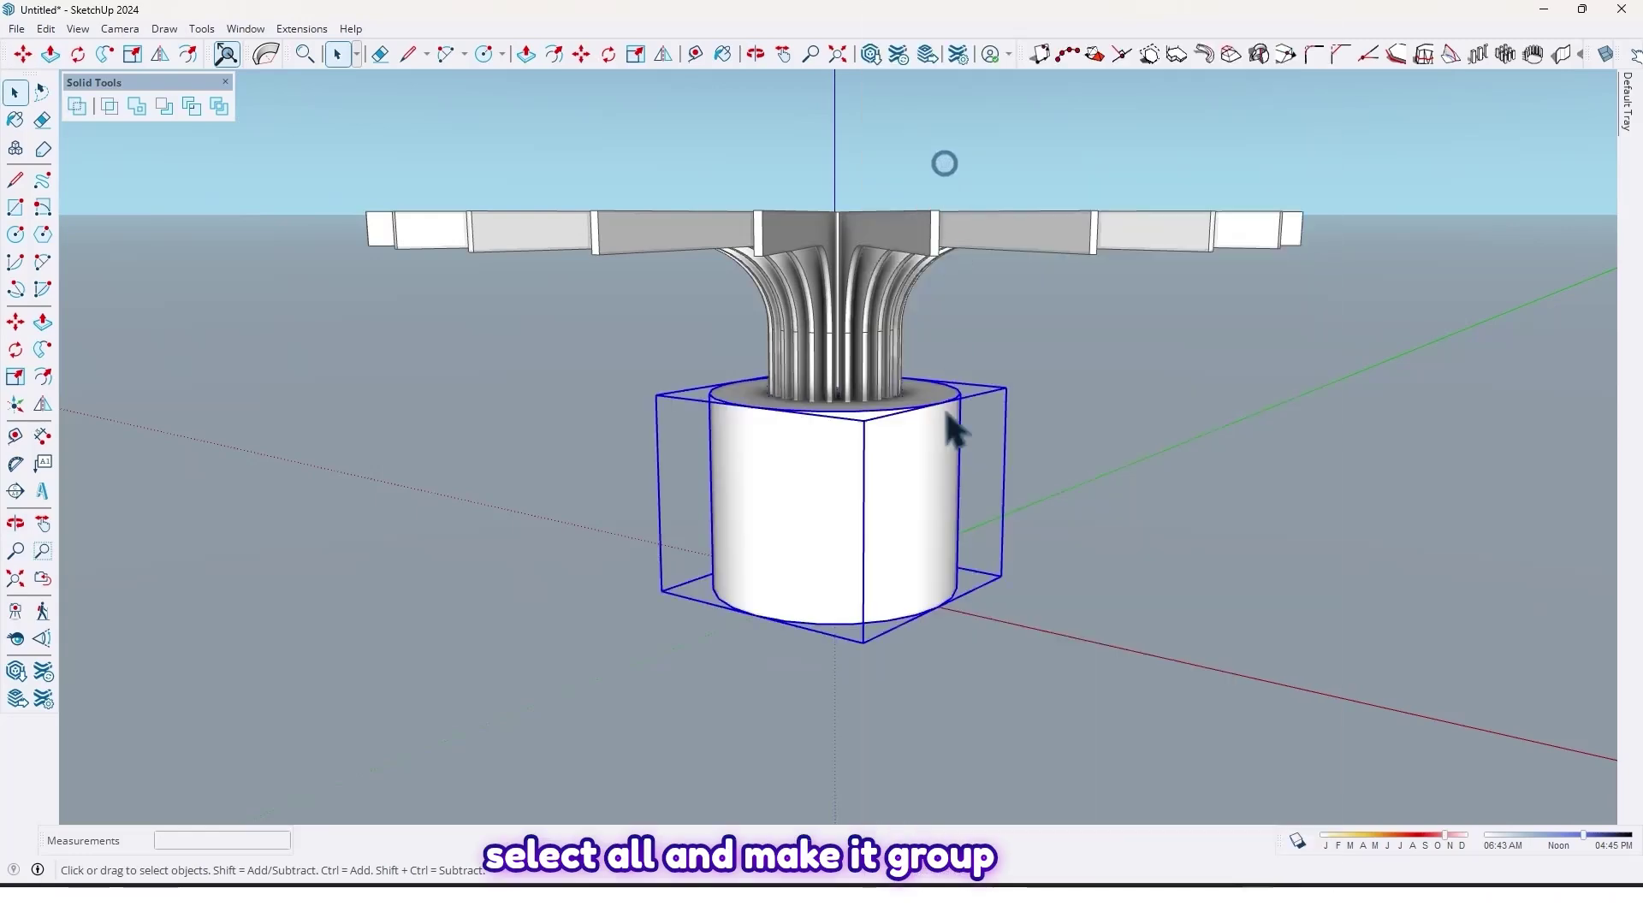
{"action": "middle_click_drag", "start_coordinate": [945, 164], "coordinate": [898, 458]}
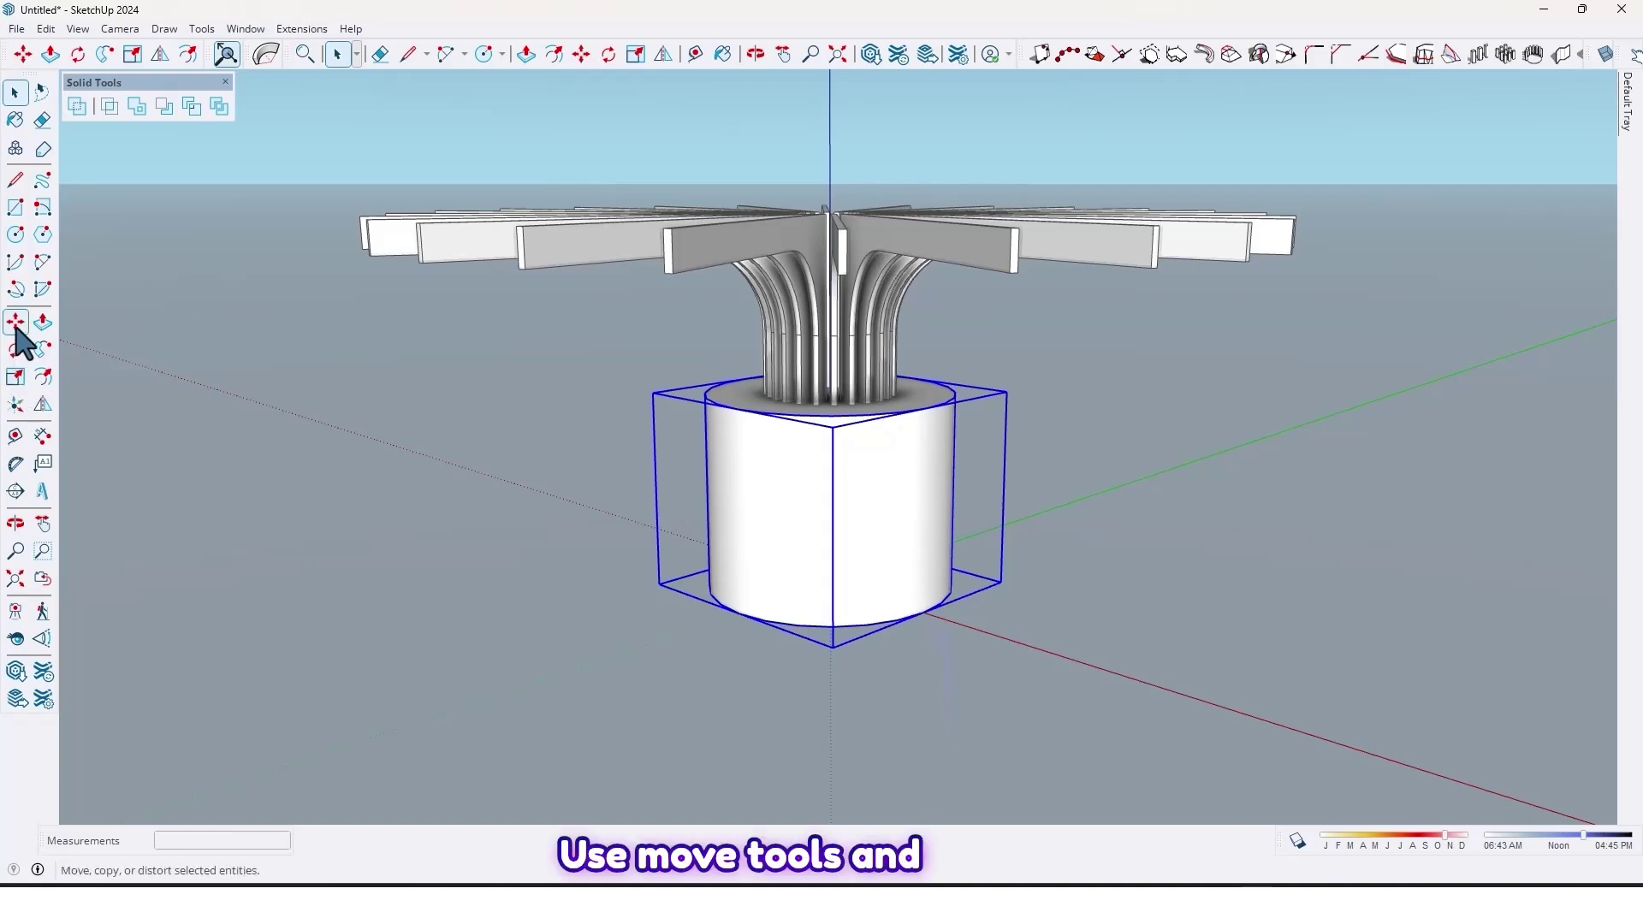
{"action": "left_click", "coordinate": [829, 650]}
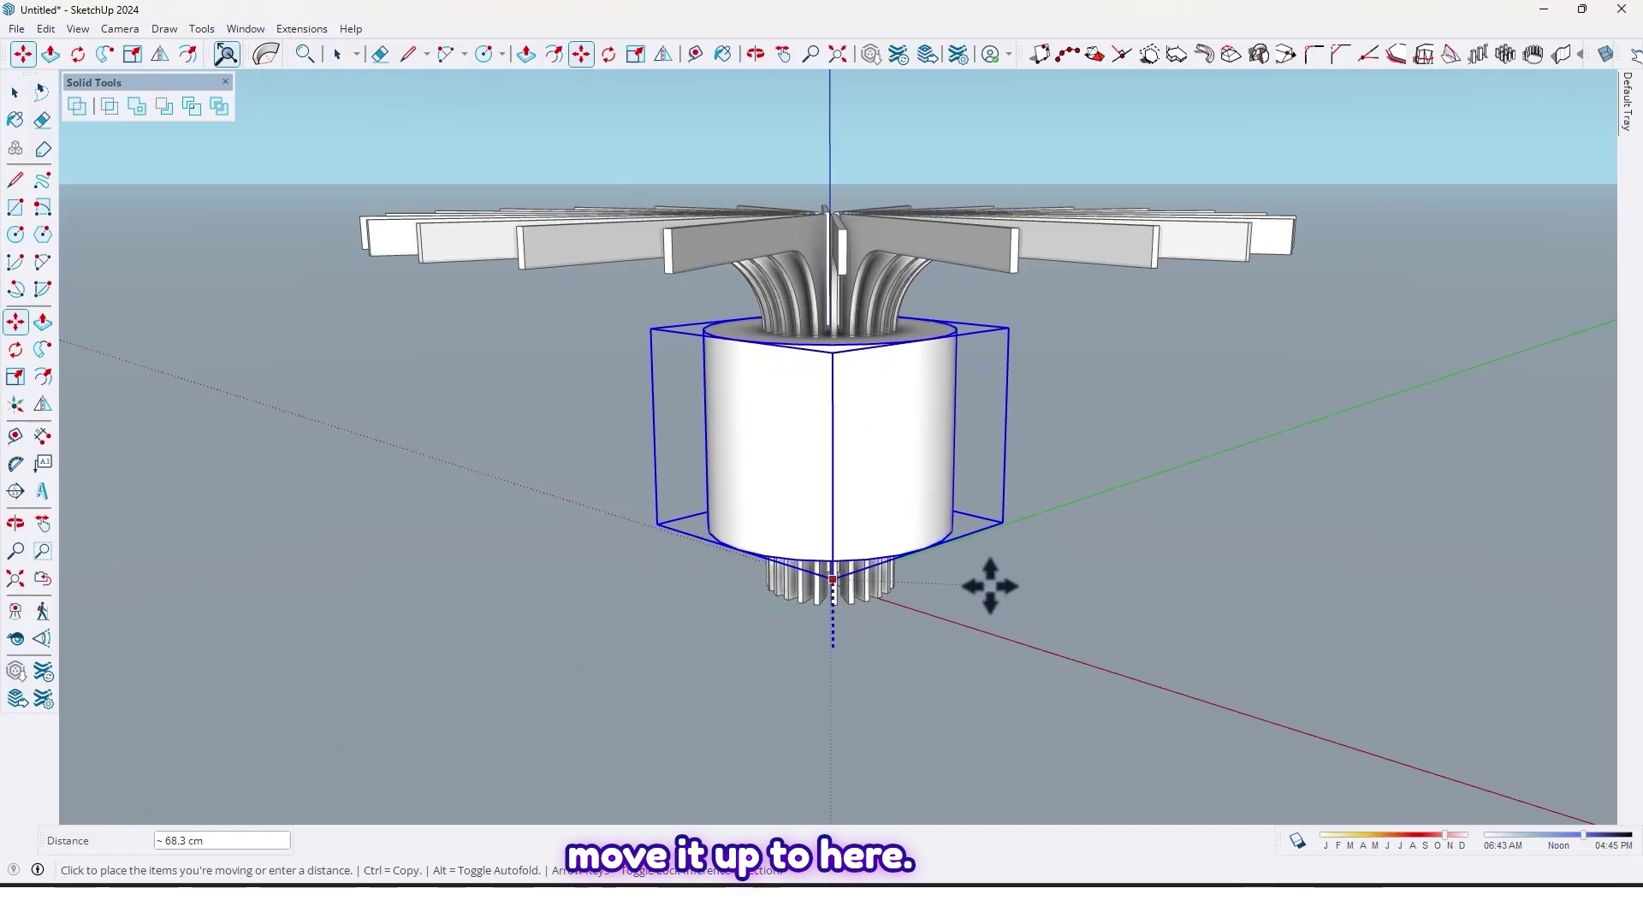
{"action": "middle_click_drag", "start_coordinate": [975, 659], "coordinate": [924, 577]}
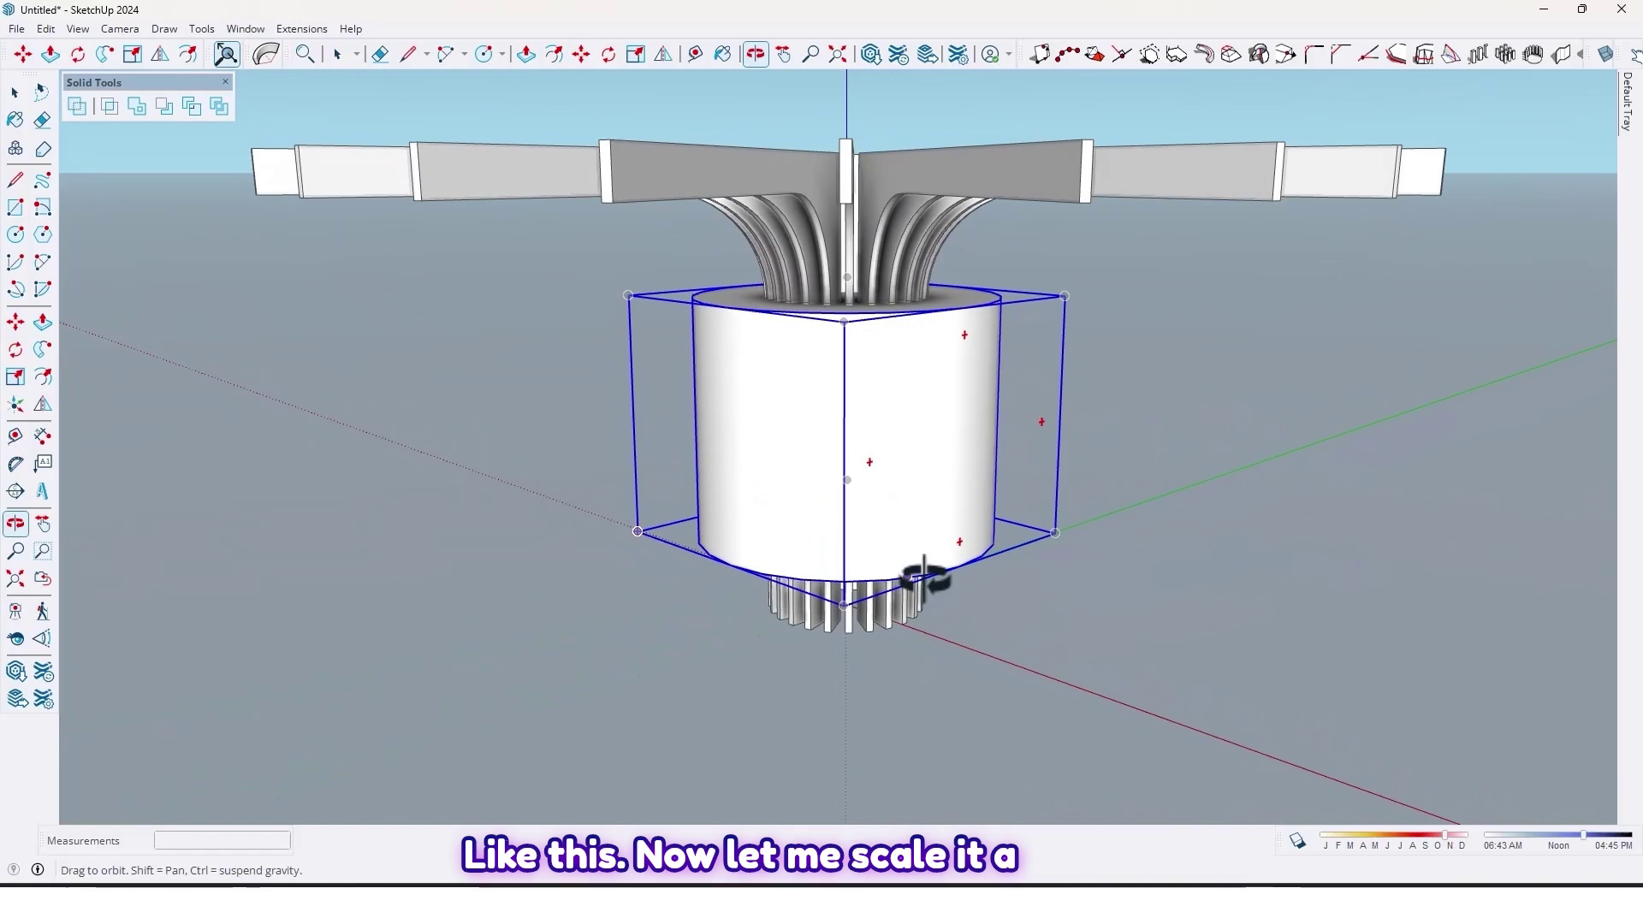
Step: Scale the cylinder group slightly around the middle of the fin column
{"action": "middle_click_drag", "start_coordinate": [842, 529], "coordinate": [1089, 650]}
{"action": "left_click", "coordinate": [852, 531]}
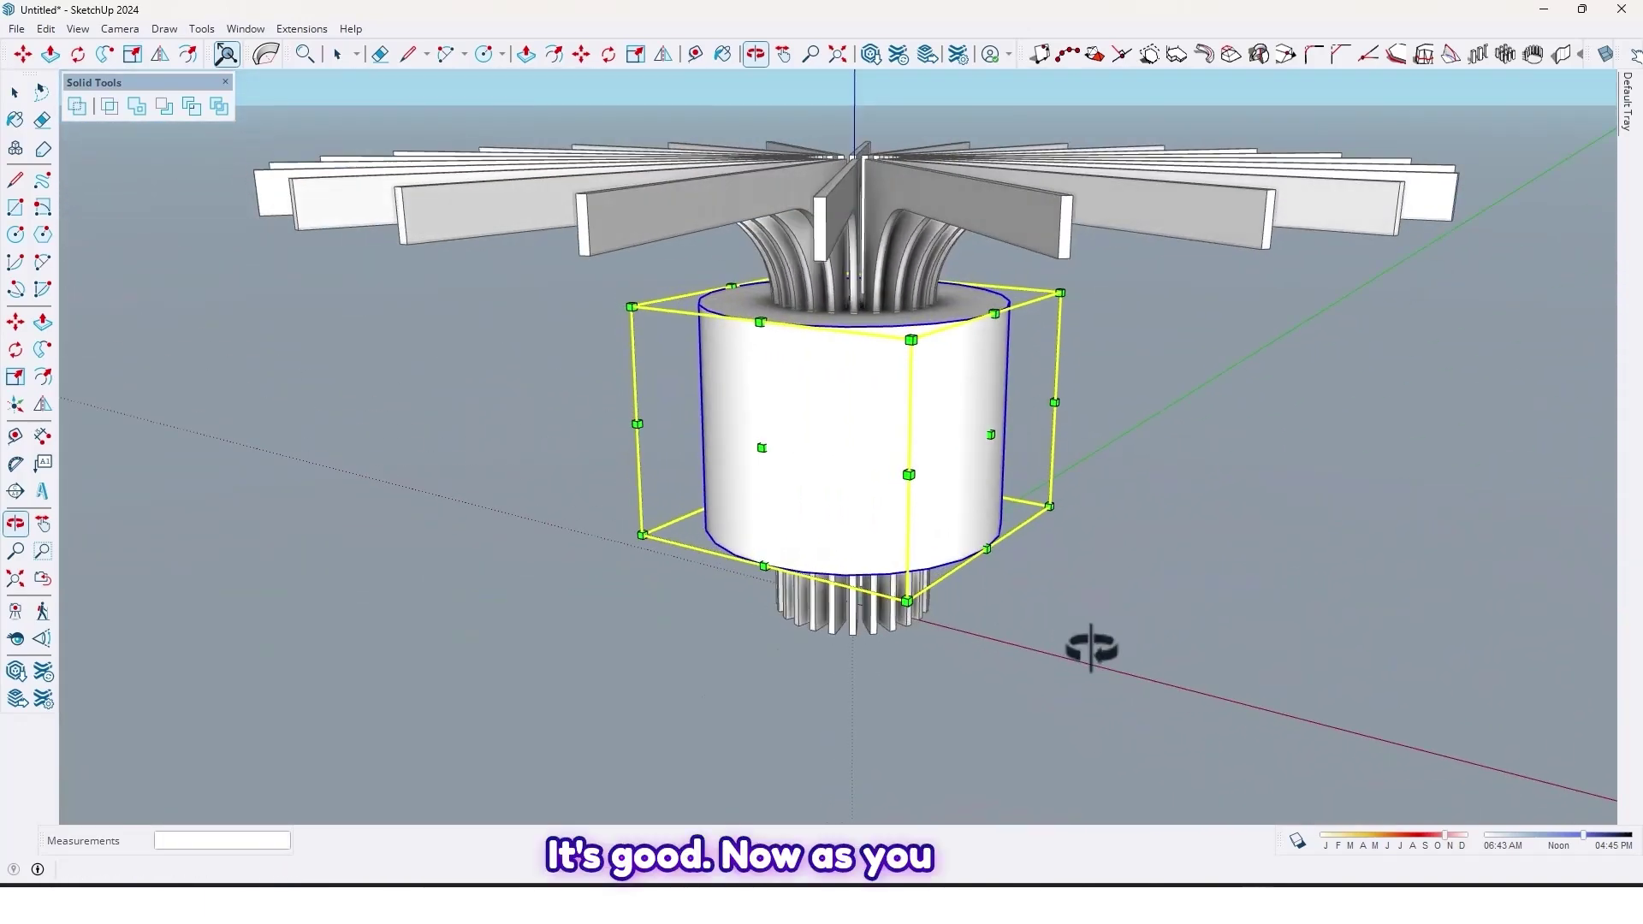
{"action": "key", "text": "space"}
{"action": "middle_click_drag", "start_coordinate": [1074, 594], "coordinate": [894, 523]}
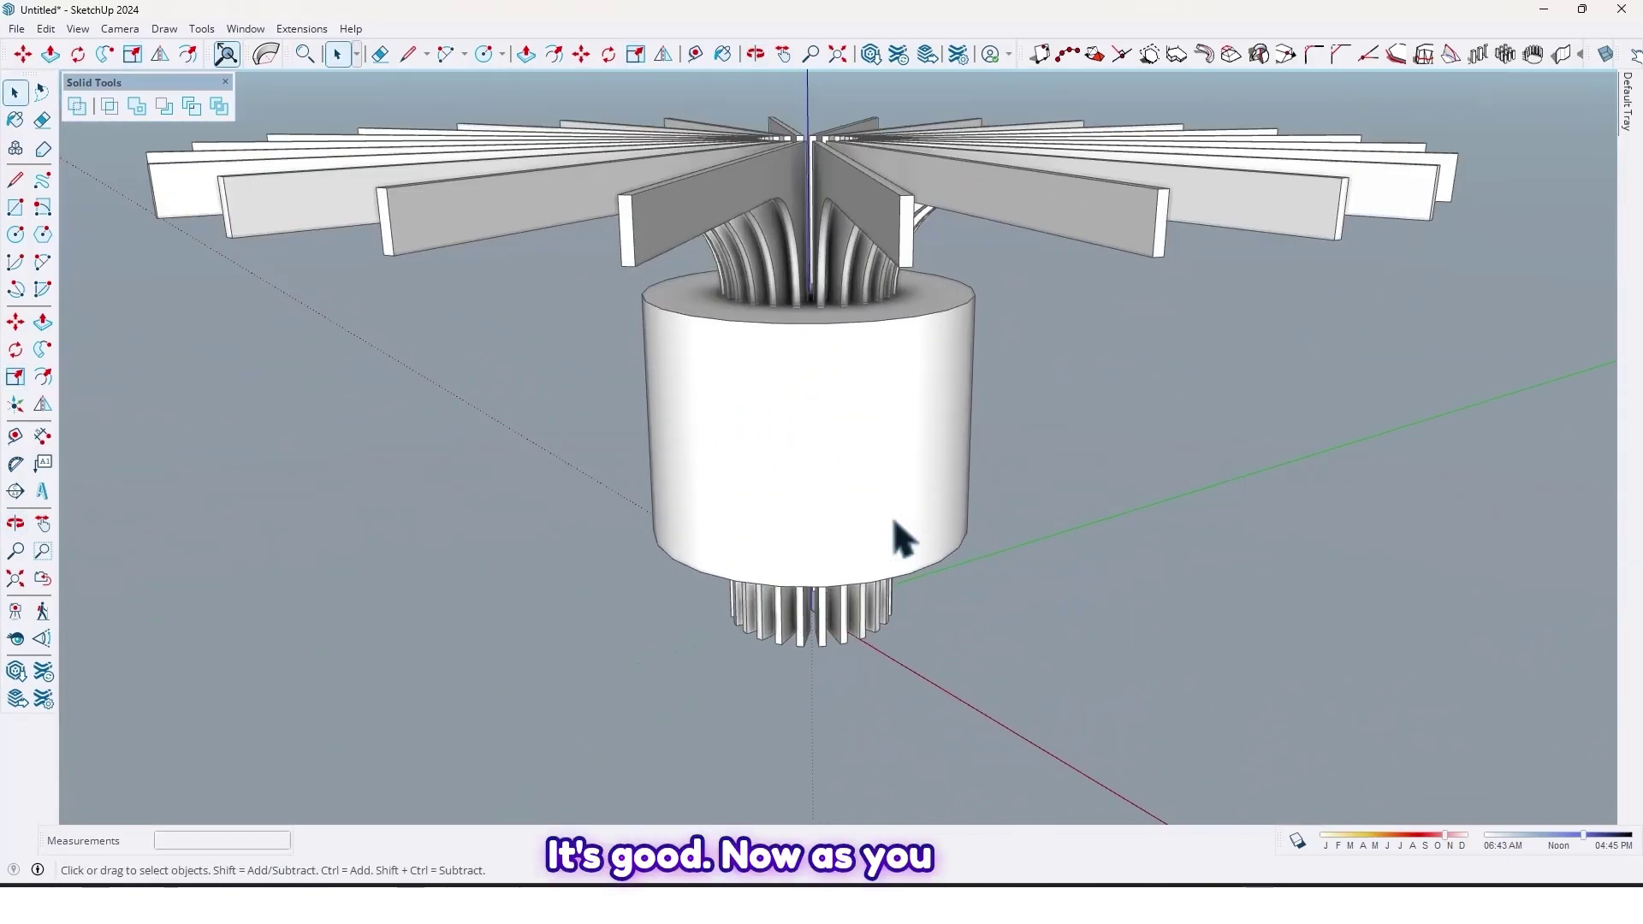
Step: Select the fin group and the cylinder group in turn to check that they are two separate groups
{"action": "left_click", "coordinate": [850, 462]}
{"action": "middle_click_drag", "start_coordinate": [850, 462], "coordinate": [811, 399]}
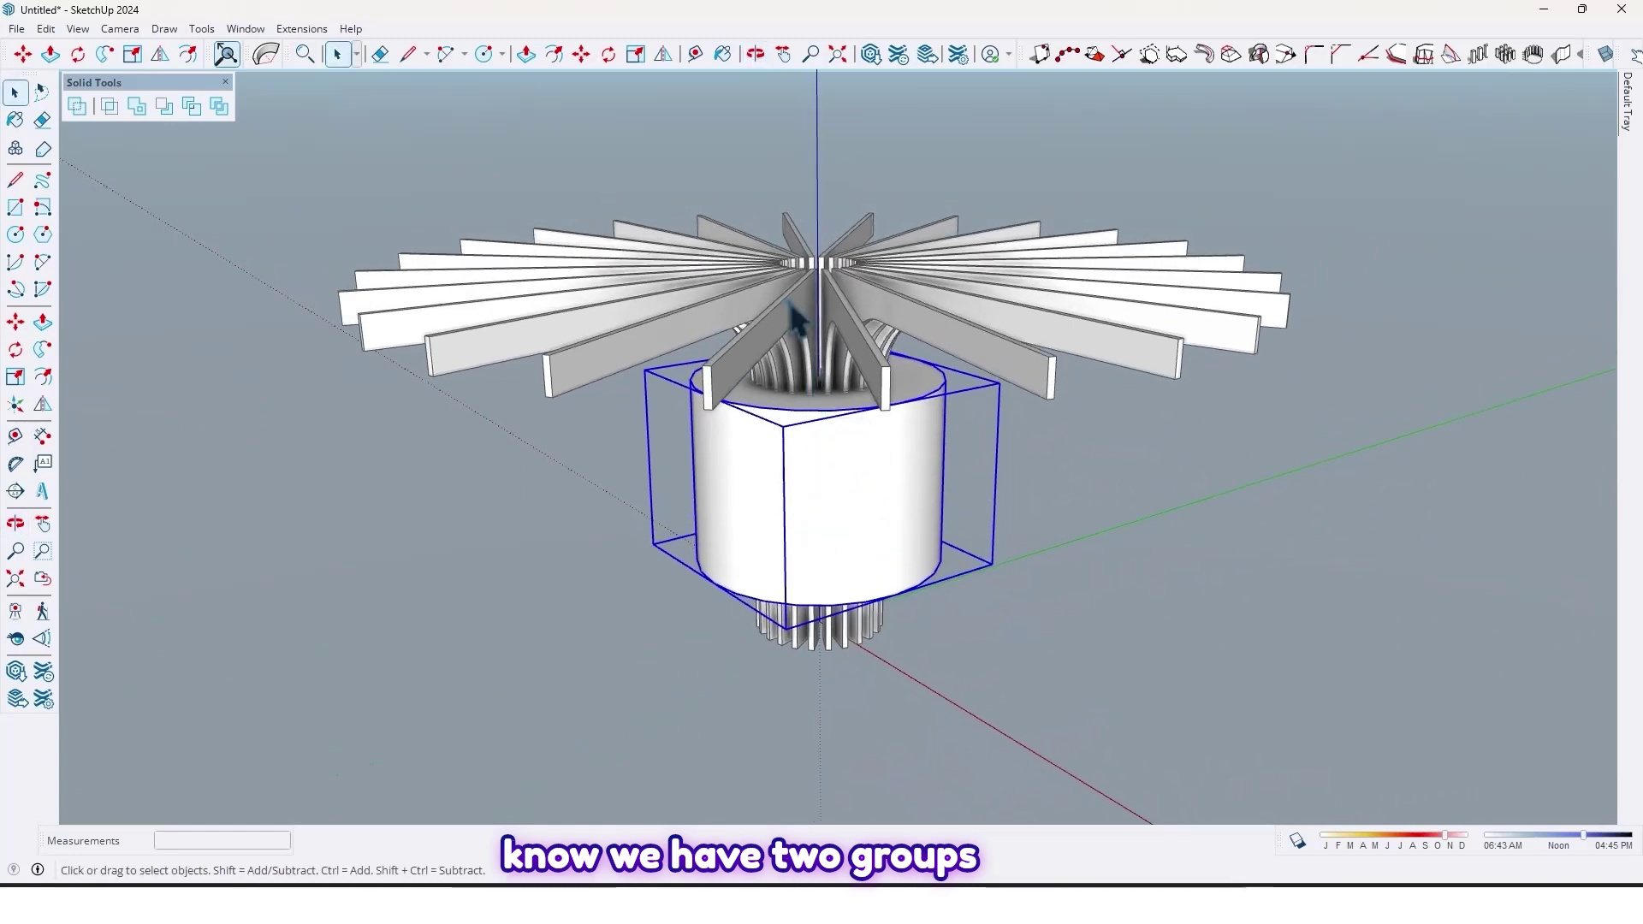
{"action": "left_click", "coordinate": [794, 318]}
{"action": "left_click", "coordinate": [812, 494]}
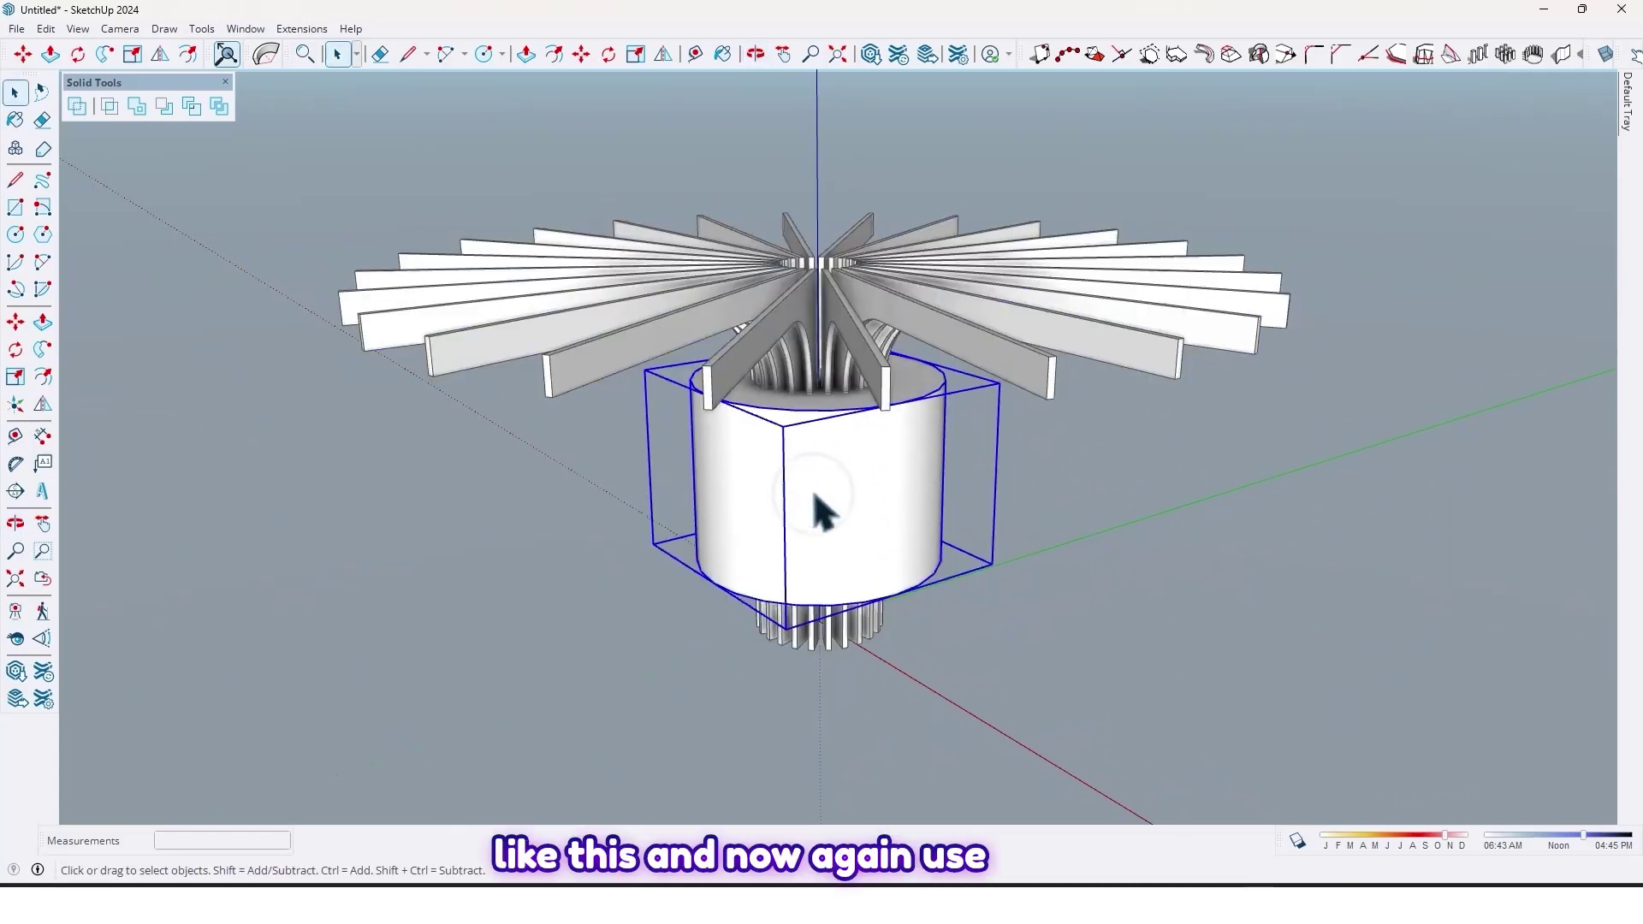
Step: Subtract the cylinder group from the fin group with the Subtract solid tool, picking the cylinder first and the fins second
{"action": "left_click", "coordinate": [817, 668]}
{"action": "mouse_move", "coordinate": [817, 609]}
{"action": "middle_mouse_down"}
{"action": "mouse_move", "coordinate": [821, 686]}
{"action": "mouse_move", "coordinate": [821, 605]}
{"action": "middle_mouse_up"}
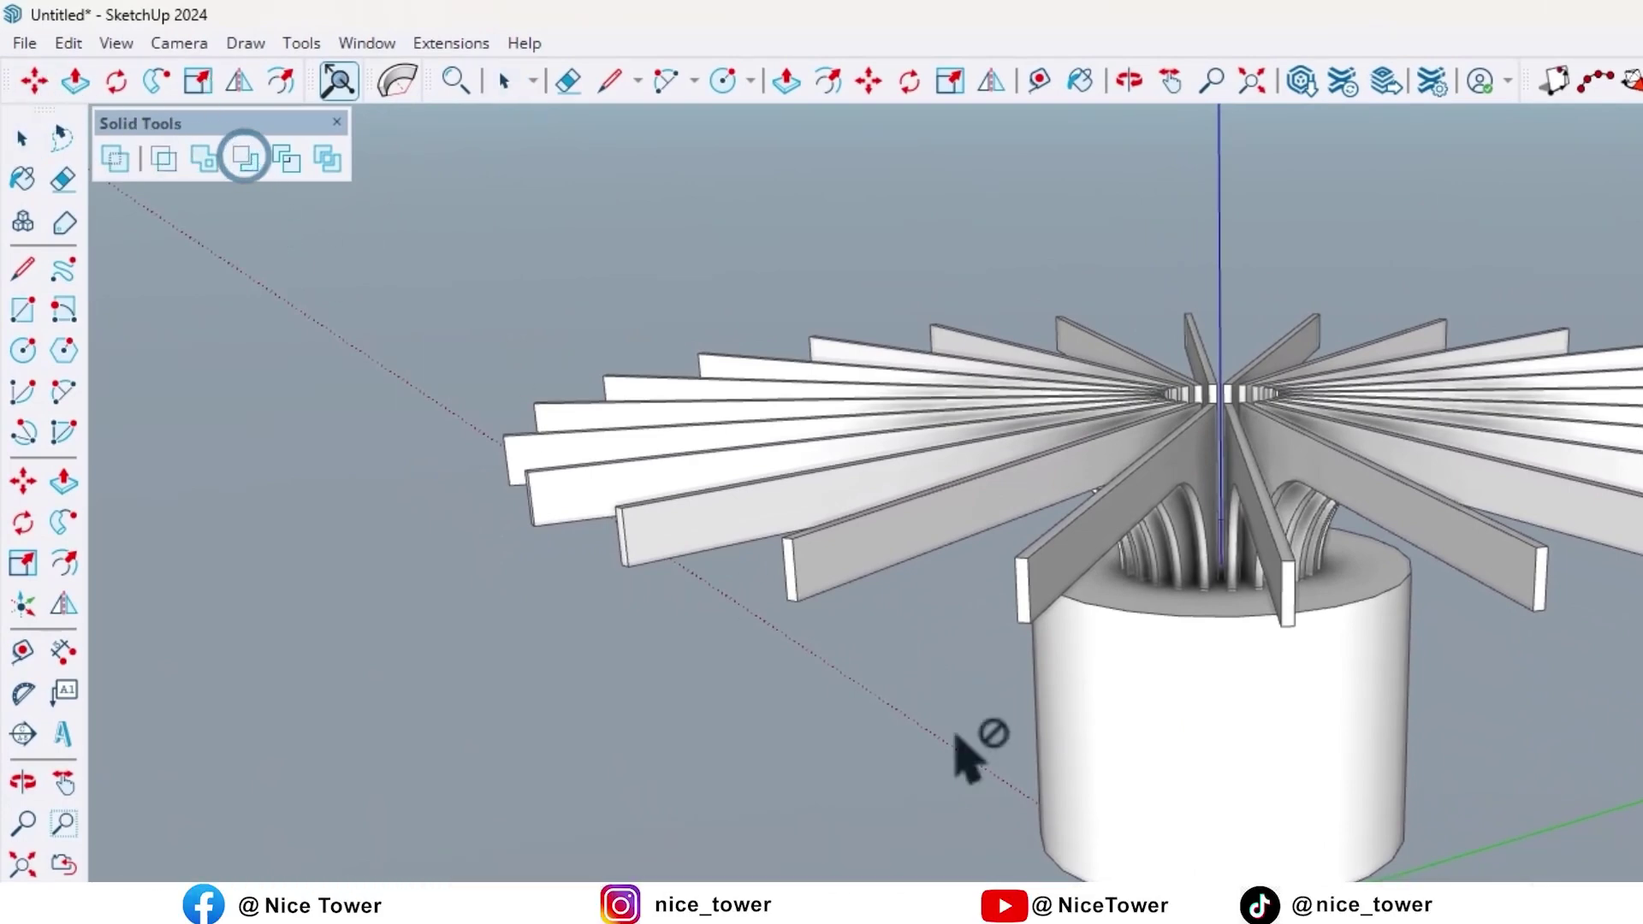
{"action": "middle_click_drag", "start_coordinate": [1182, 698], "coordinate": [1173, 727]}
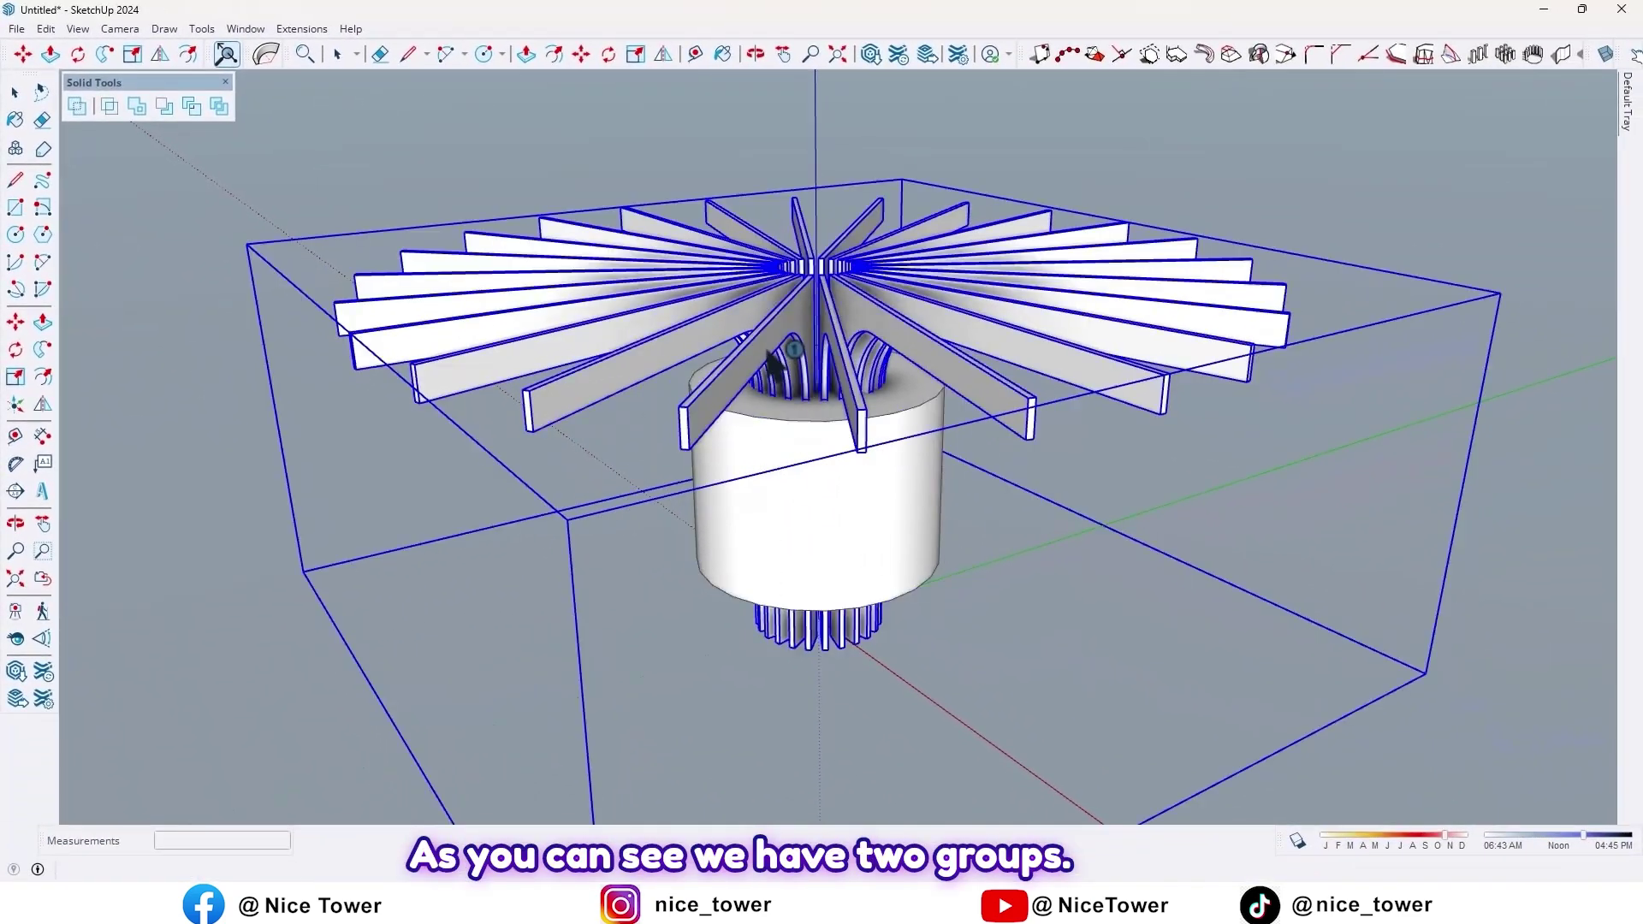
{"action": "left_click", "coordinate": [778, 462]}
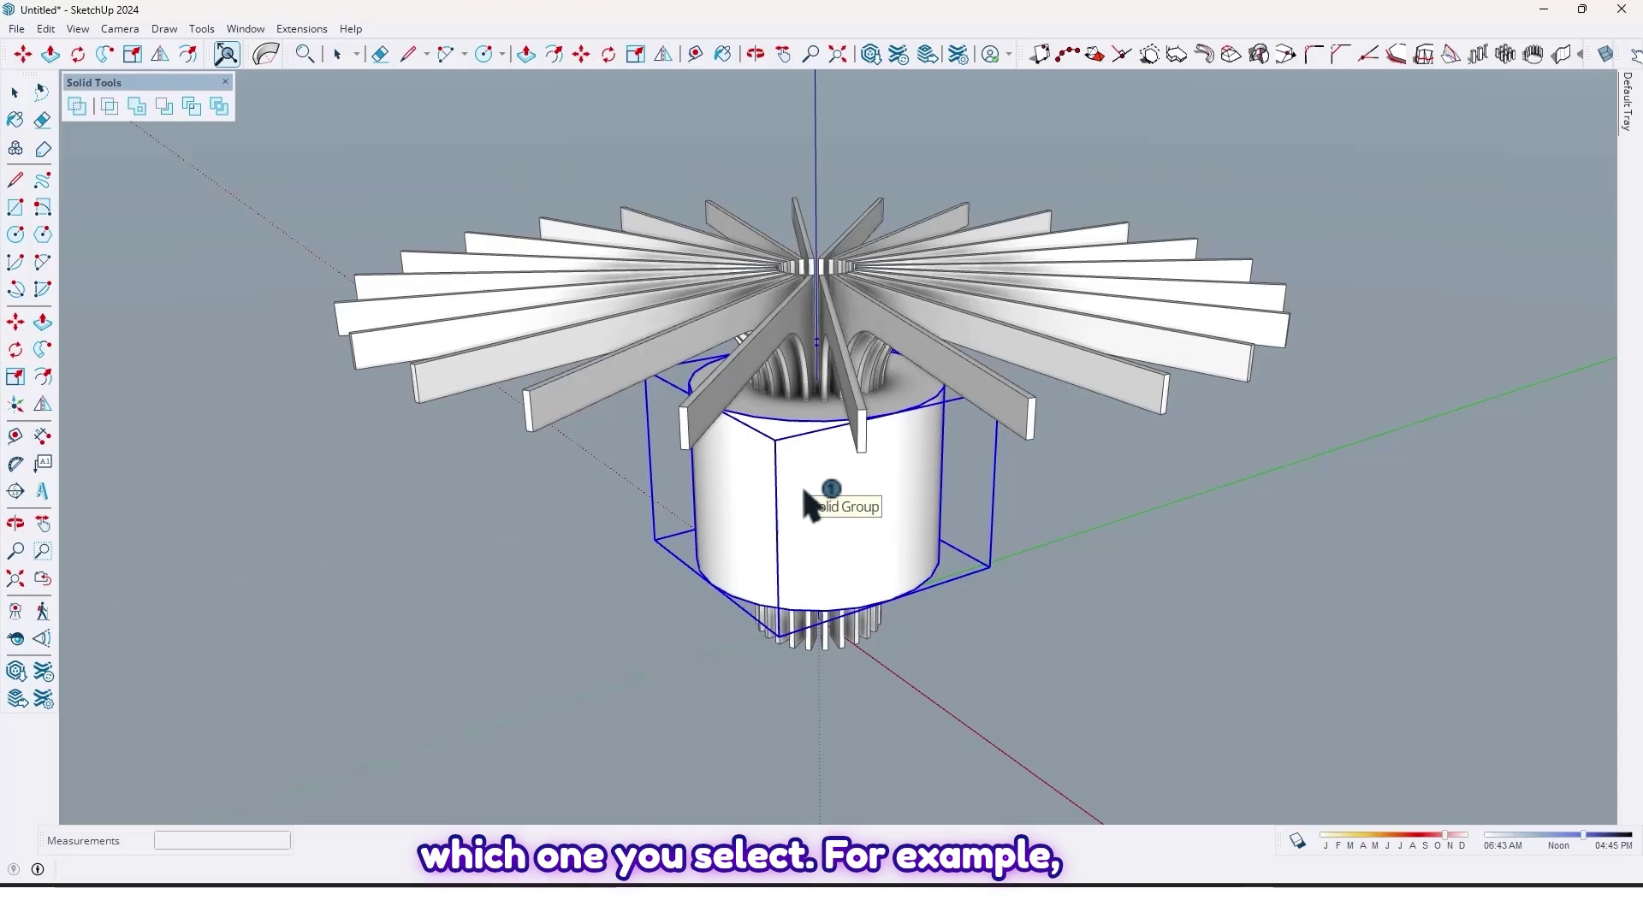
{"action": "scroll", "coordinate": [814, 519], "scroll_direction": "up", "scroll_amount": 2}
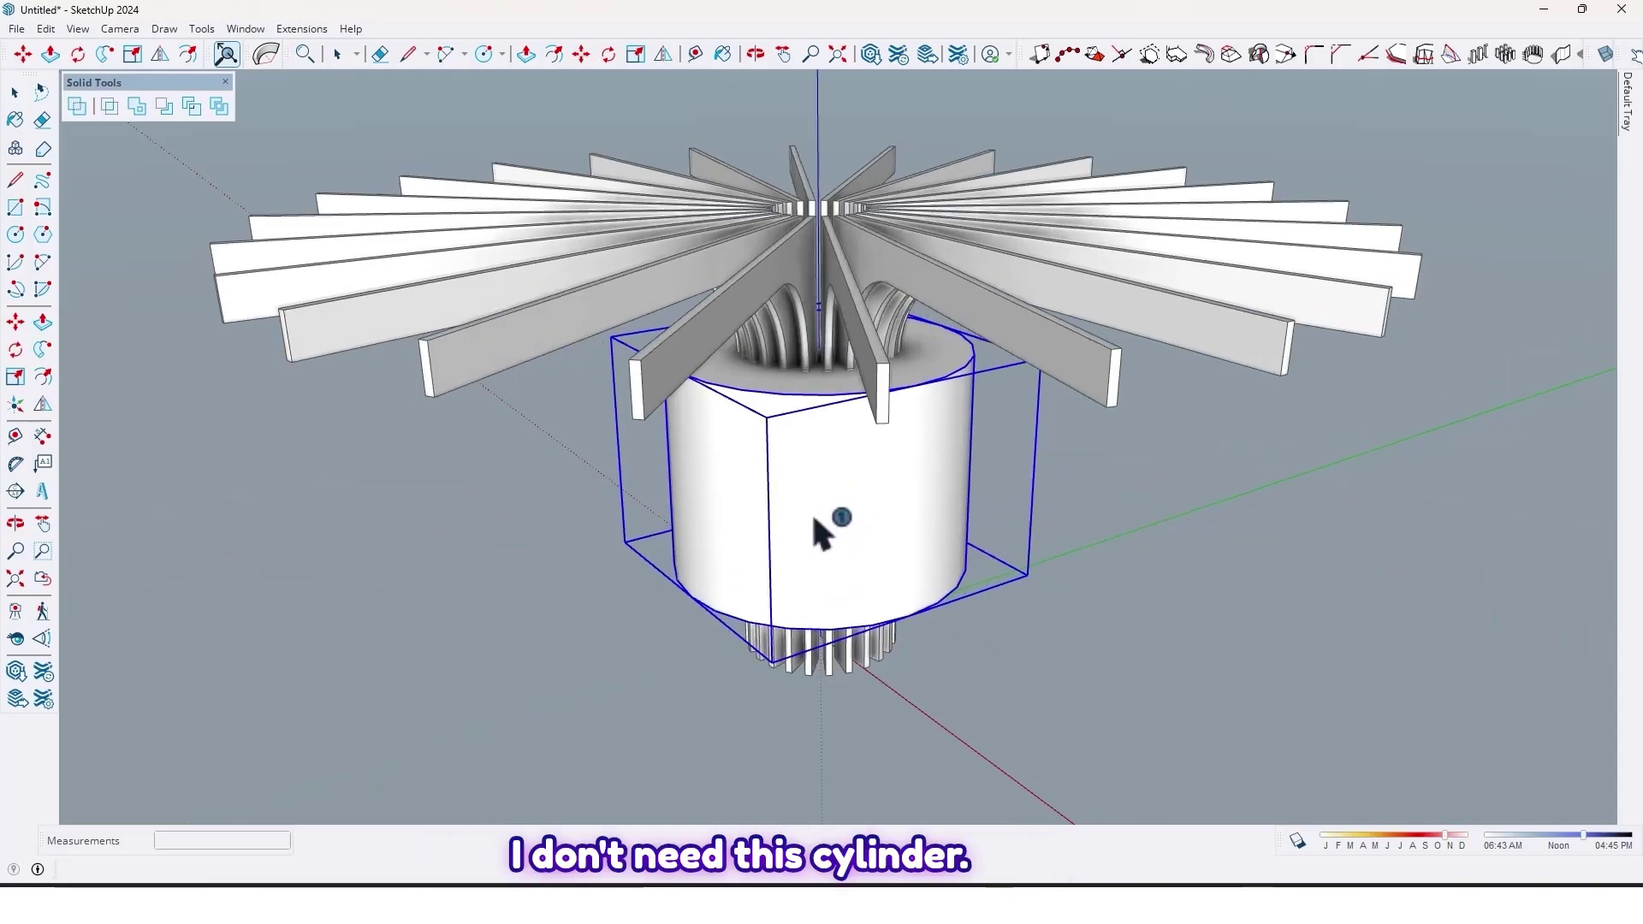
{"action": "middle_click_drag", "start_coordinate": [813, 518], "coordinate": [796, 557]}
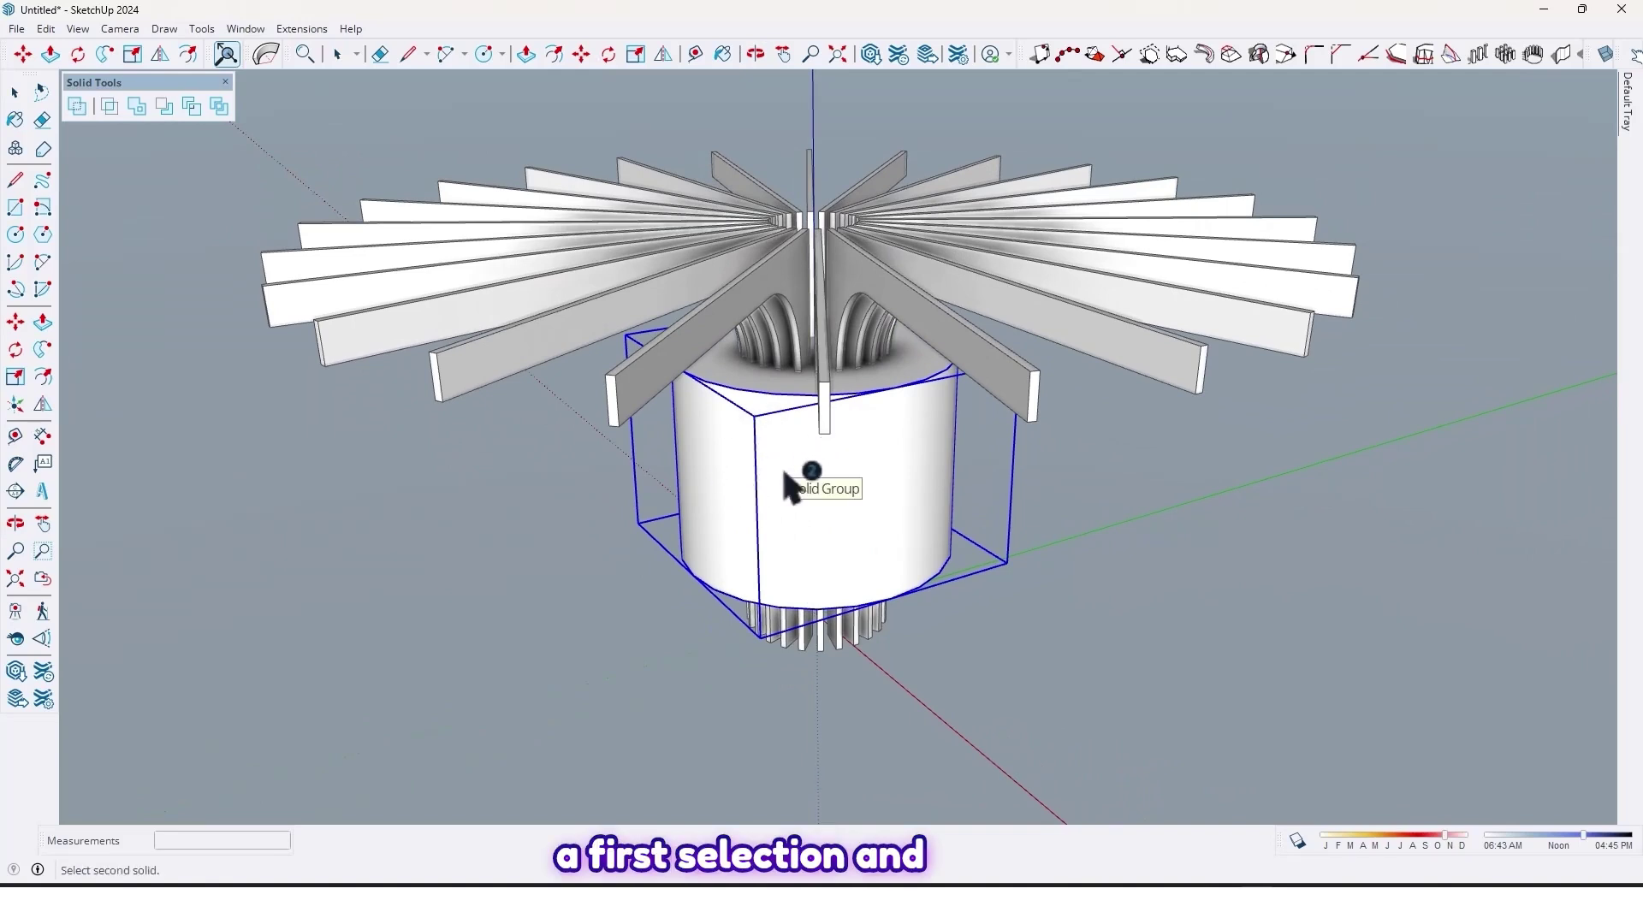
{"action": "middle_click_drag", "start_coordinate": [793, 484], "coordinate": [772, 372]}
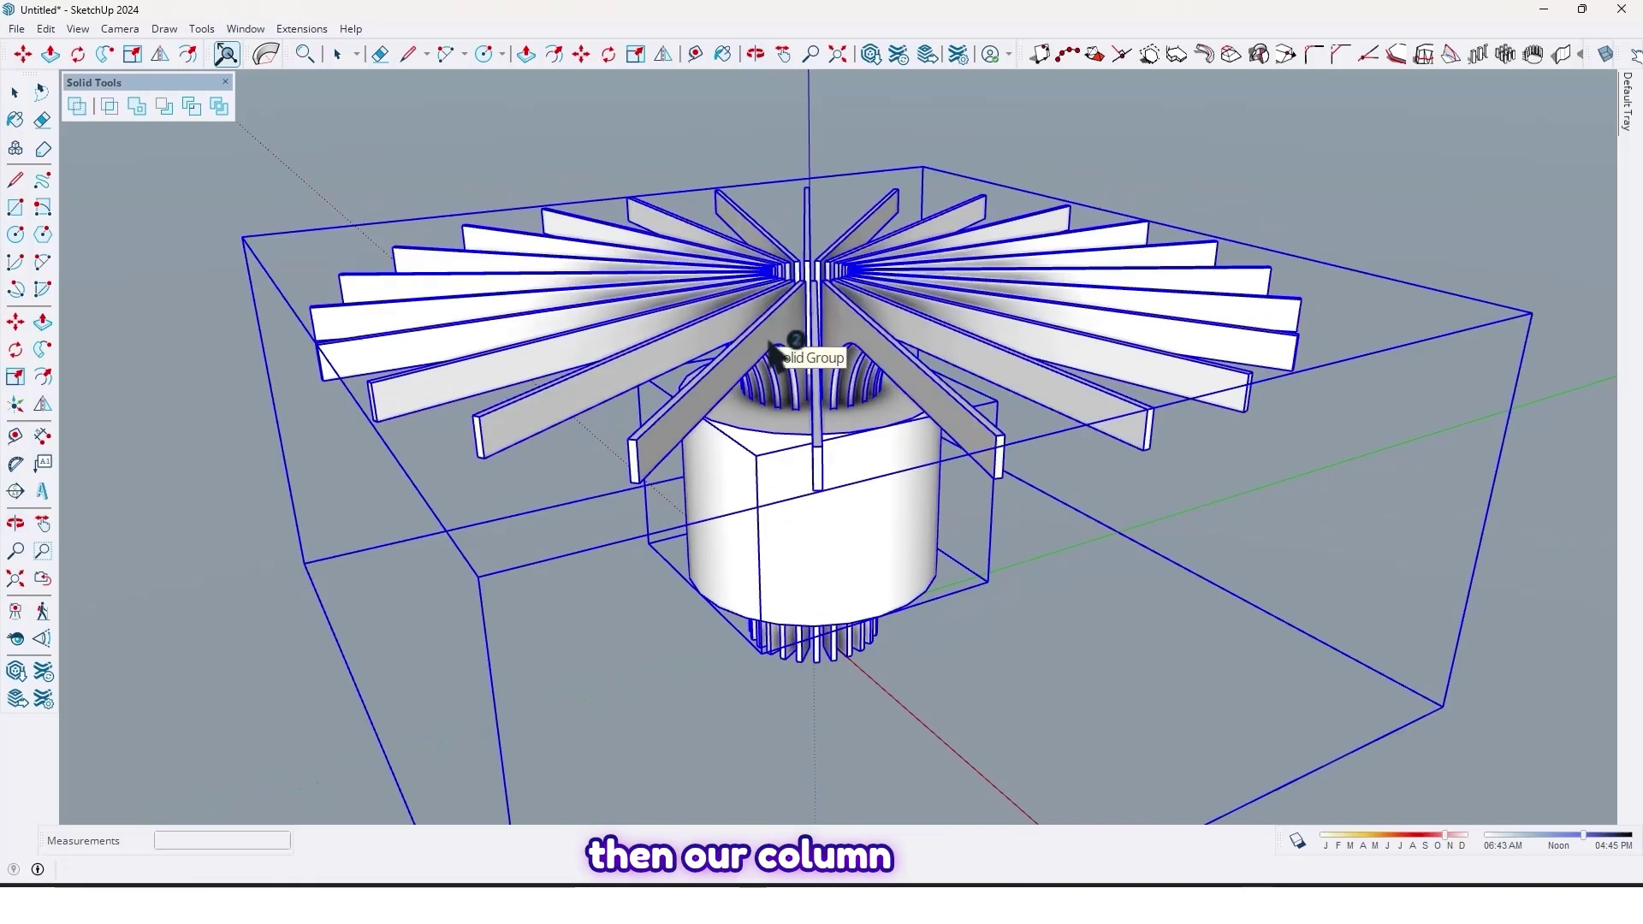
{"action": "left_click", "coordinate": [770, 344]}
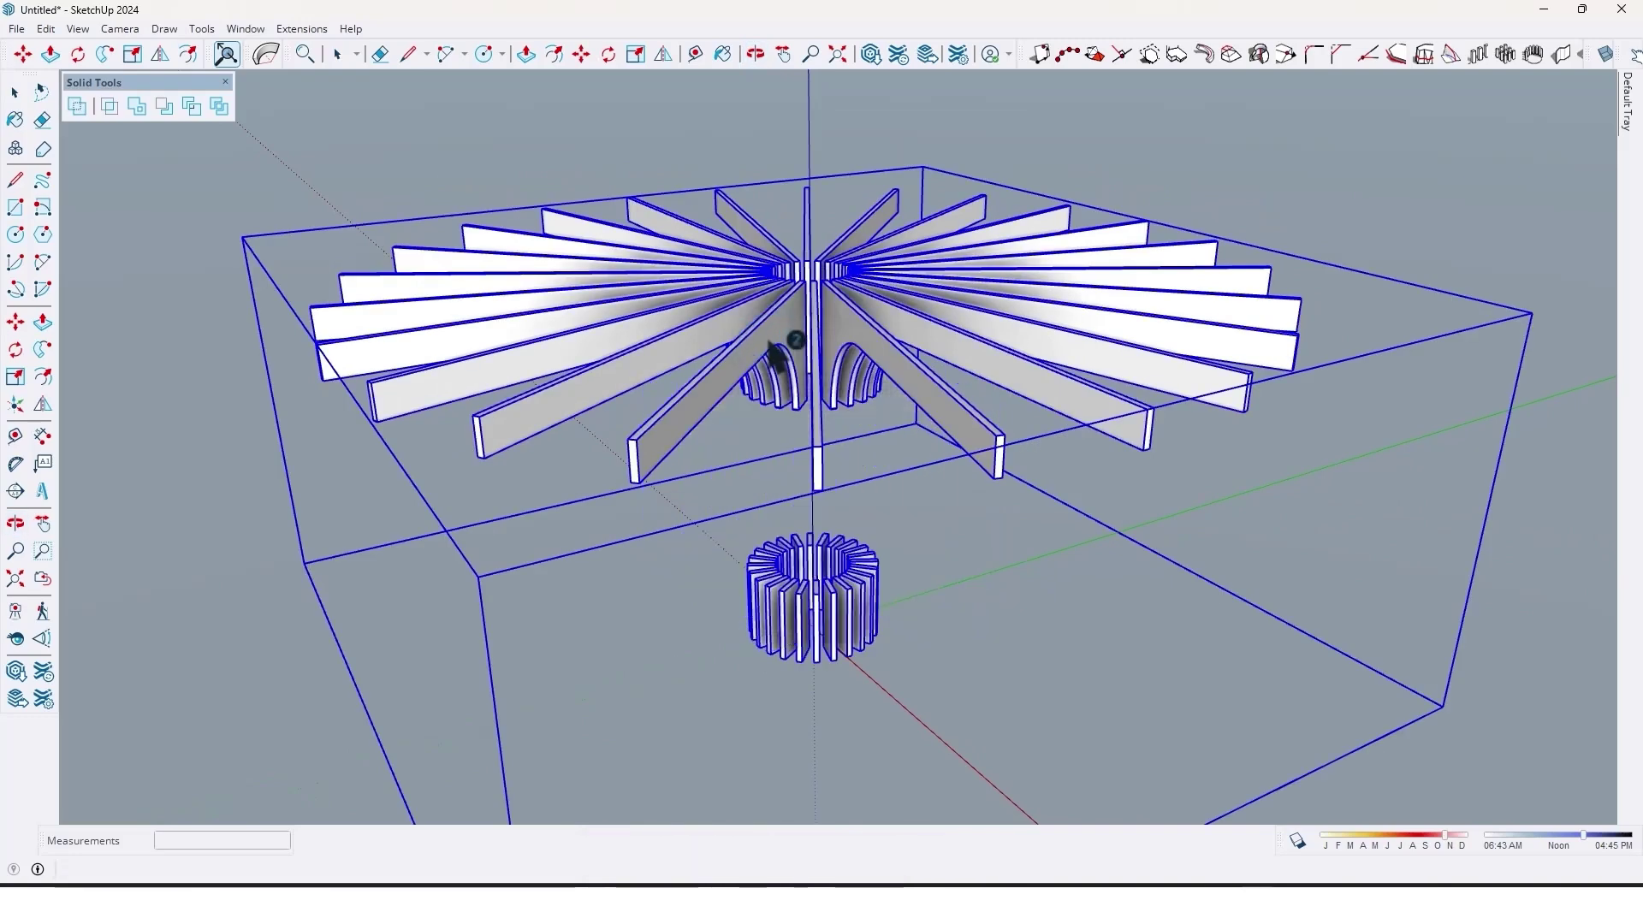
{"action": "scroll", "coordinate": [769, 344], "scroll_direction": "down", "scroll_amount": 2}
{"action": "middle_click_drag", "start_coordinate": [869, 488], "coordinate": [954, 368]}
{"action": "left_click", "coordinate": [1203, 642]}
{"action": "middle_click_drag", "start_coordinate": [736, 509], "coordinate": [664, 350]}
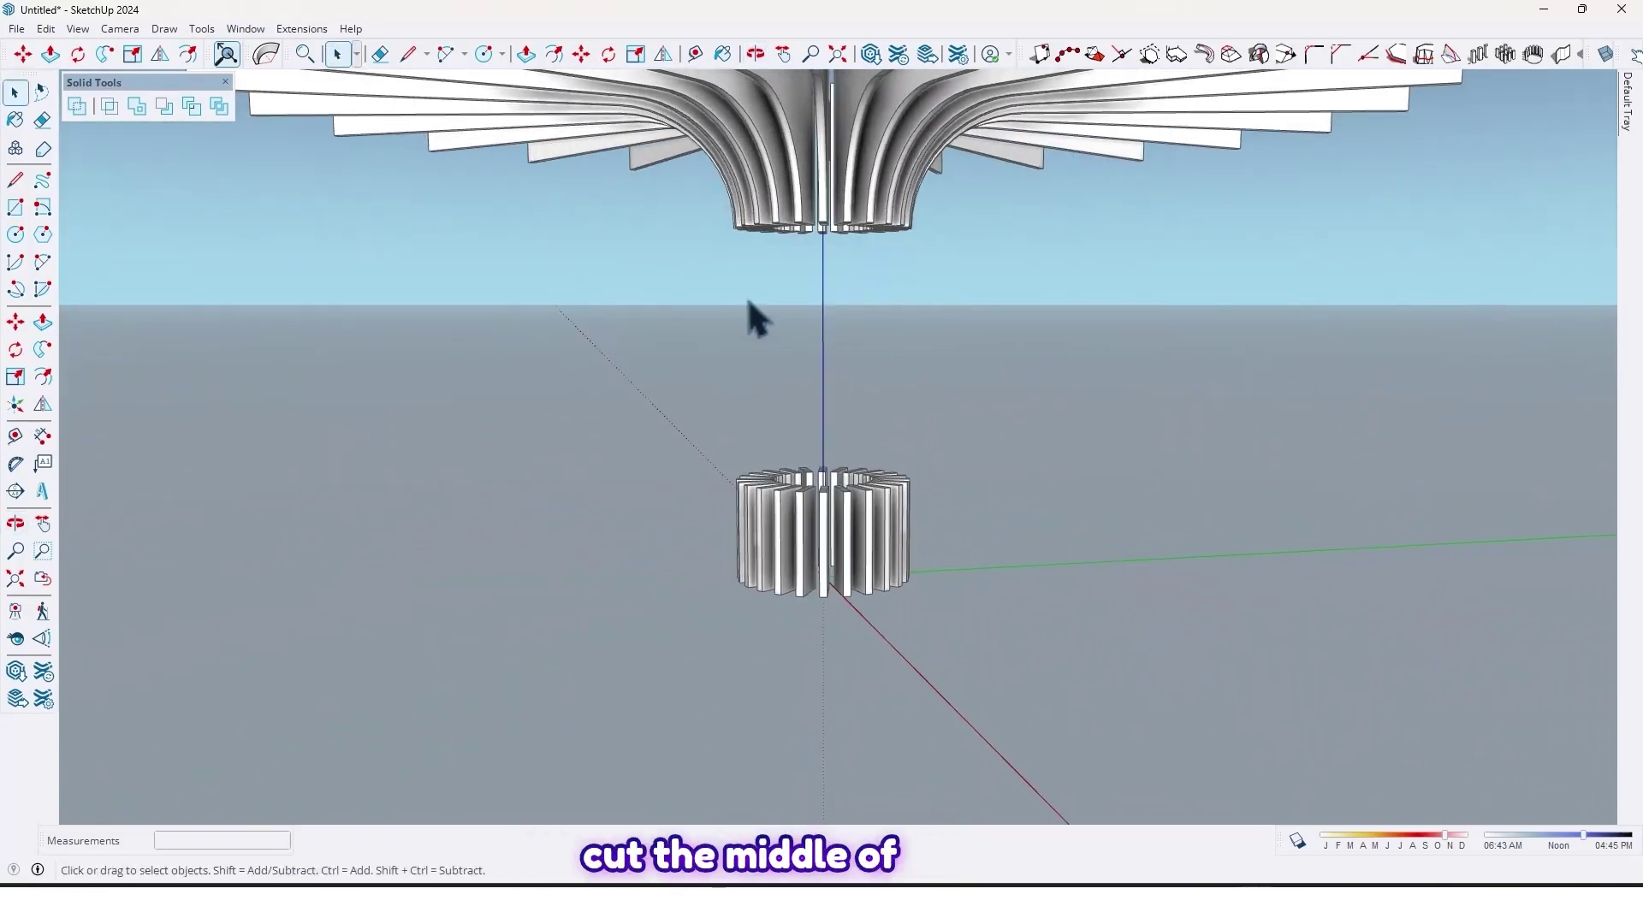
Step: Draw a circle of about 70 cm radius centered at the origin under the lower fins, reaching their outer edges
{"action": "middle_click_drag", "start_coordinate": [788, 421], "coordinate": [765, 492]}
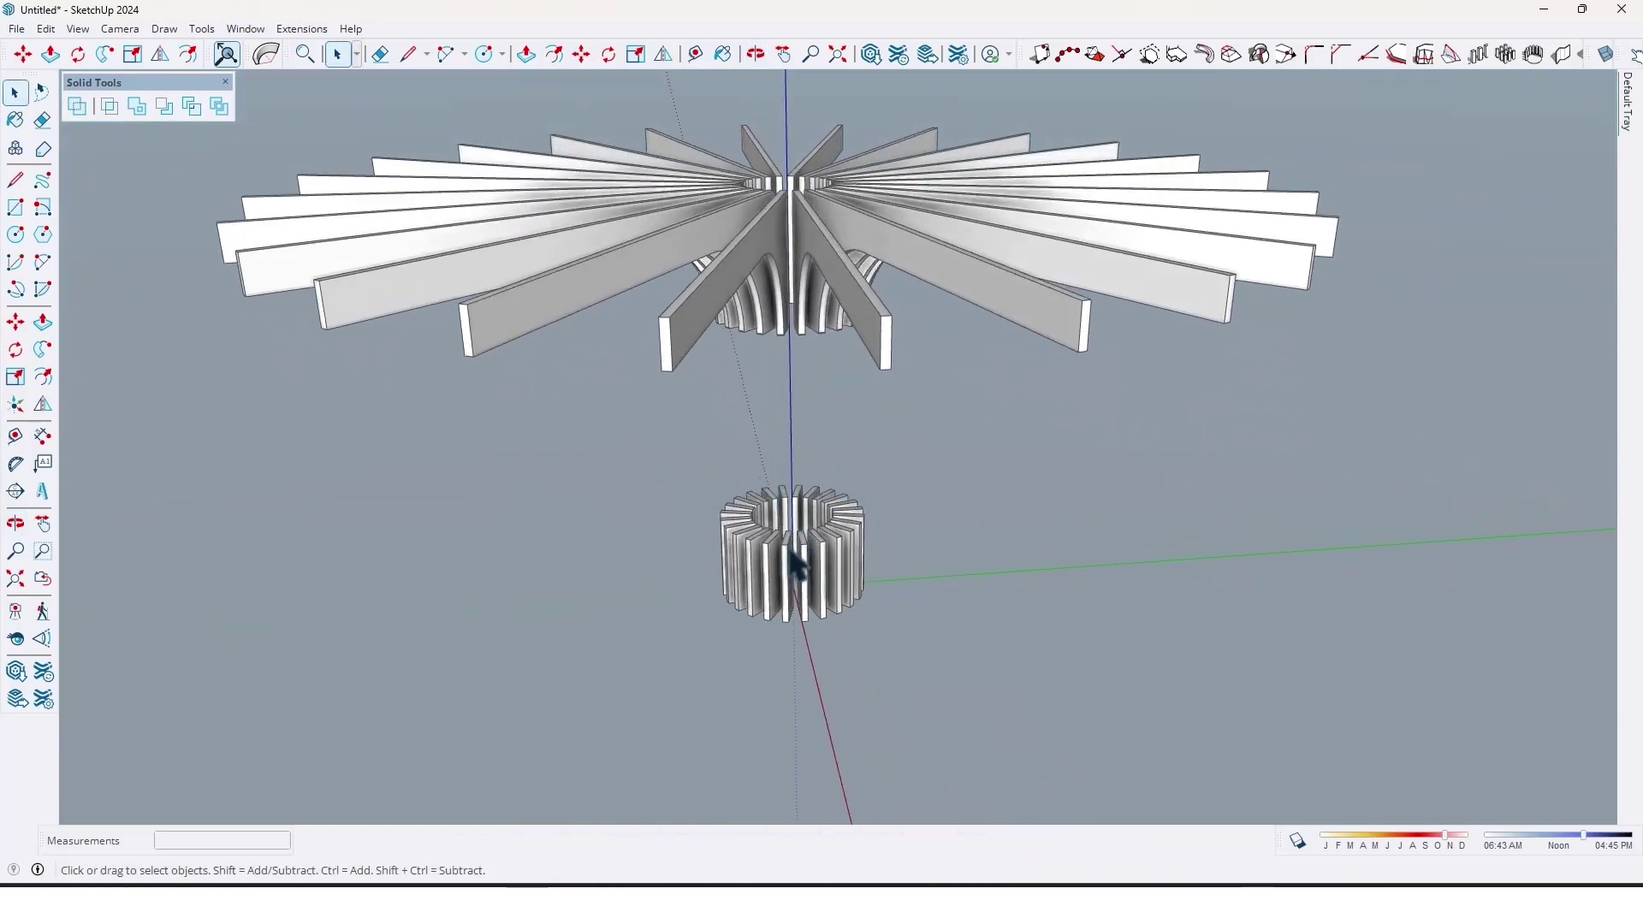
{"action": "middle_click_drag", "start_coordinate": [778, 568], "coordinate": [851, 500]}
{"action": "scroll", "coordinate": [856, 590], "scroll_direction": "up", "scroll_amount": 2}
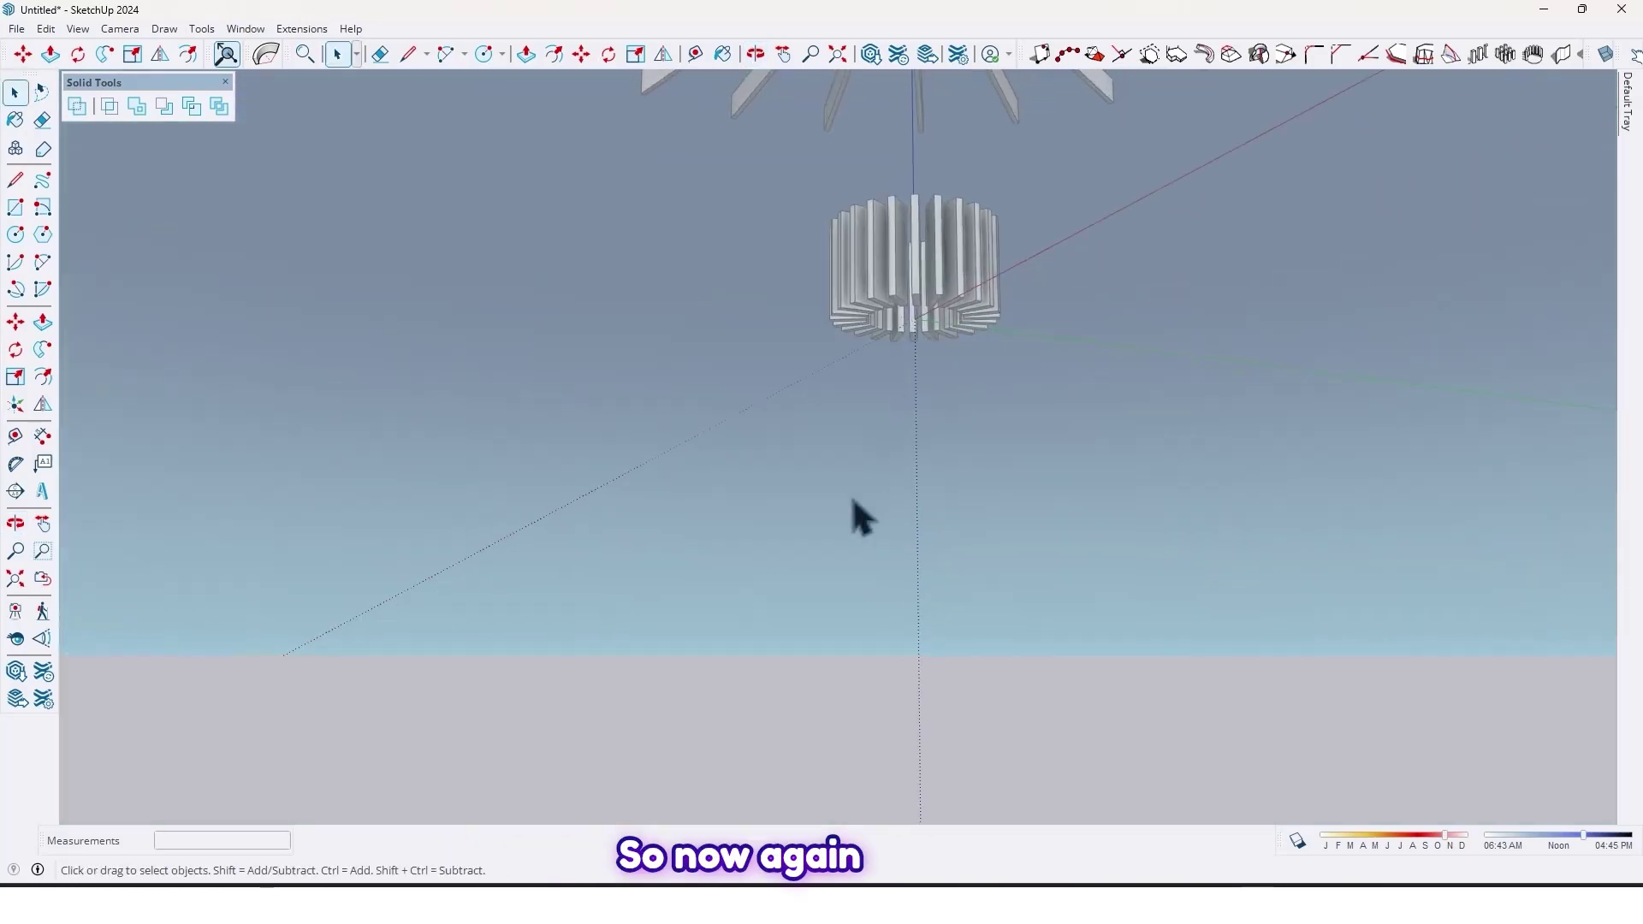
{"action": "scroll", "coordinate": [926, 288], "scroll_direction": "up", "scroll_amount": 5}
{"action": "middle_click_drag", "start_coordinate": [926, 296], "coordinate": [864, 347], "text": "shift"}
{"action": "scroll", "coordinate": [885, 379], "scroll_direction": "up", "scroll_amount": 2}
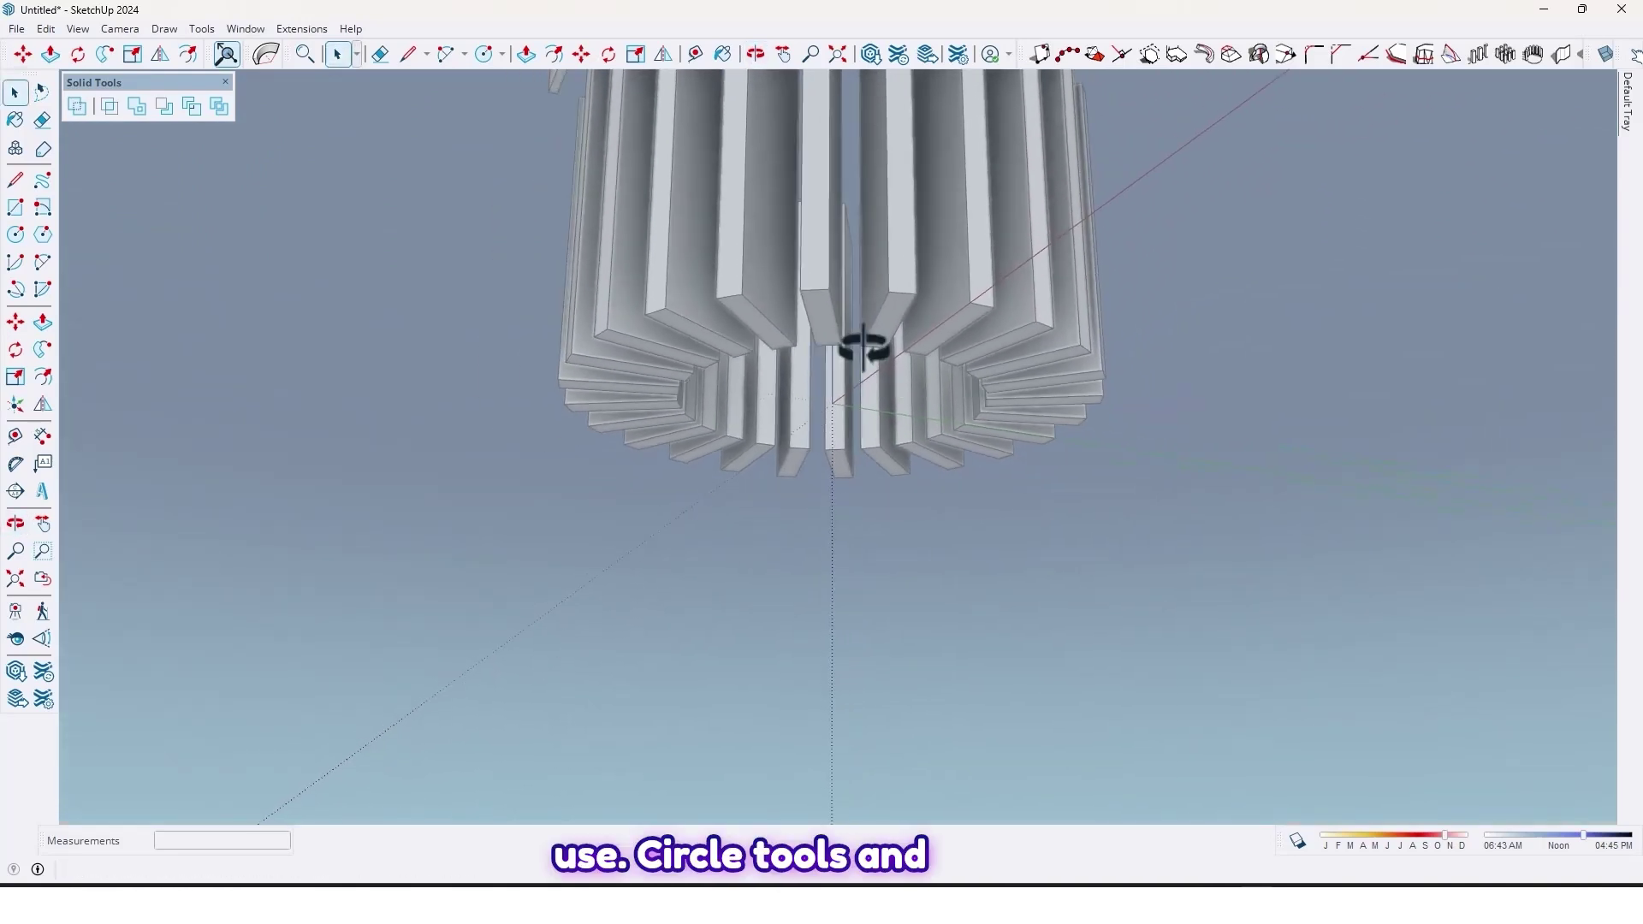
{"action": "left_click", "coordinate": [831, 402]}
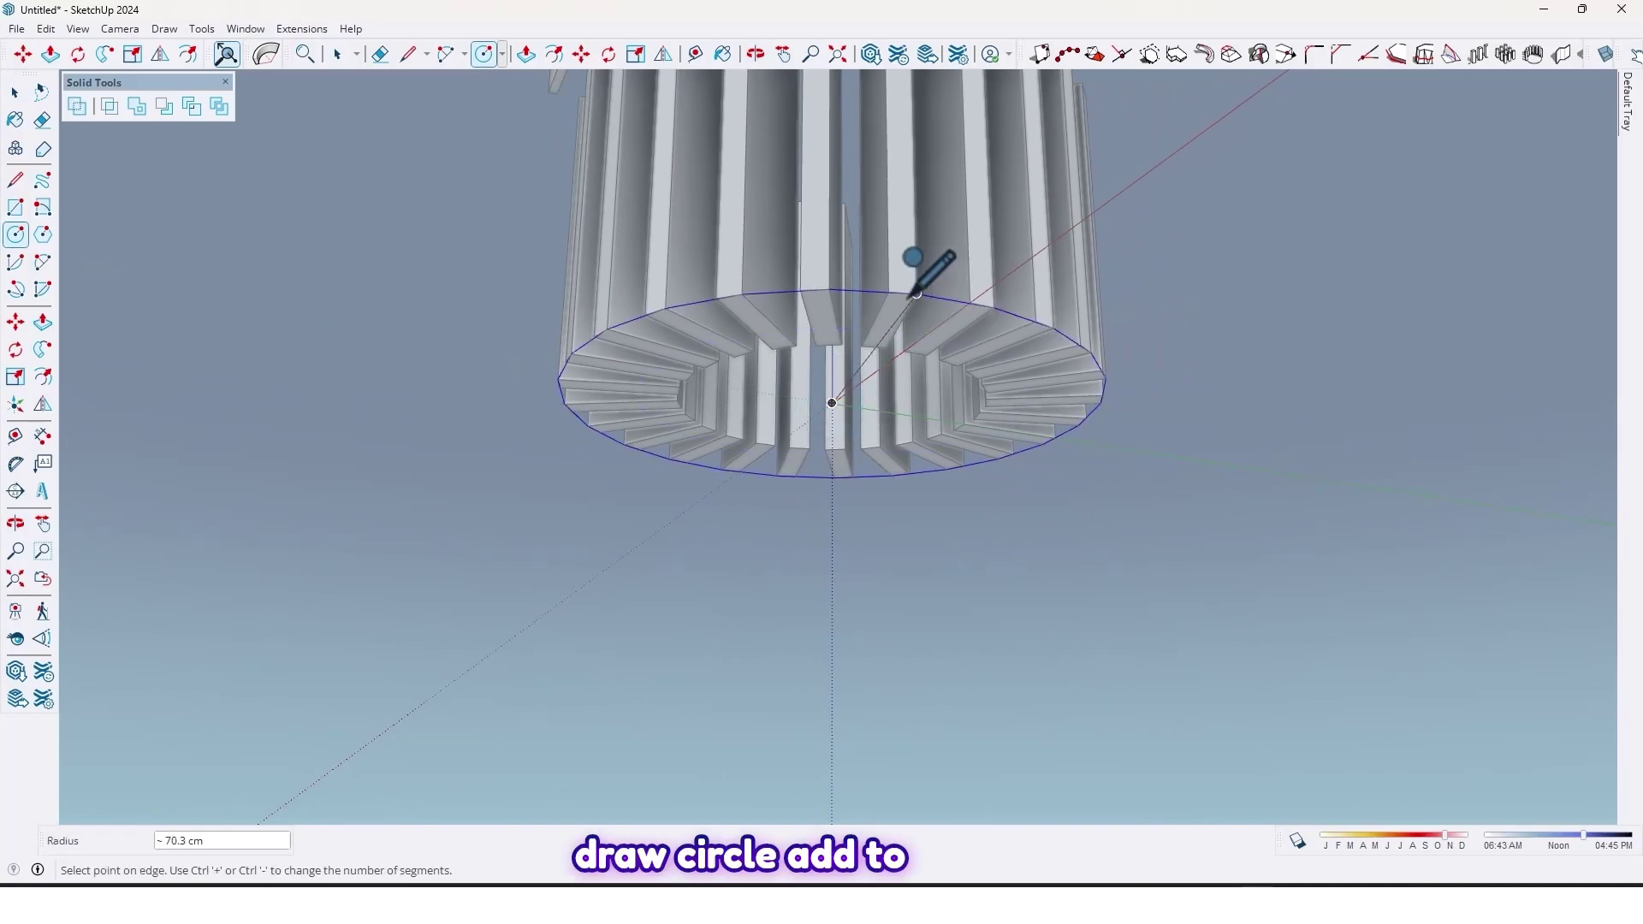
{"action": "scroll", "coordinate": [910, 297], "scroll_direction": "up", "scroll_amount": 1}
{"action": "left_click", "coordinate": [915, 294]}
Step: Extrude the circle under the lower fins upward by 5 cm with Push/Pull
{"action": "scroll", "coordinate": [867, 391], "scroll_direction": "down", "scroll_amount": 3}
{"action": "middle_click_drag", "start_coordinate": [937, 323], "coordinate": [883, 502]}
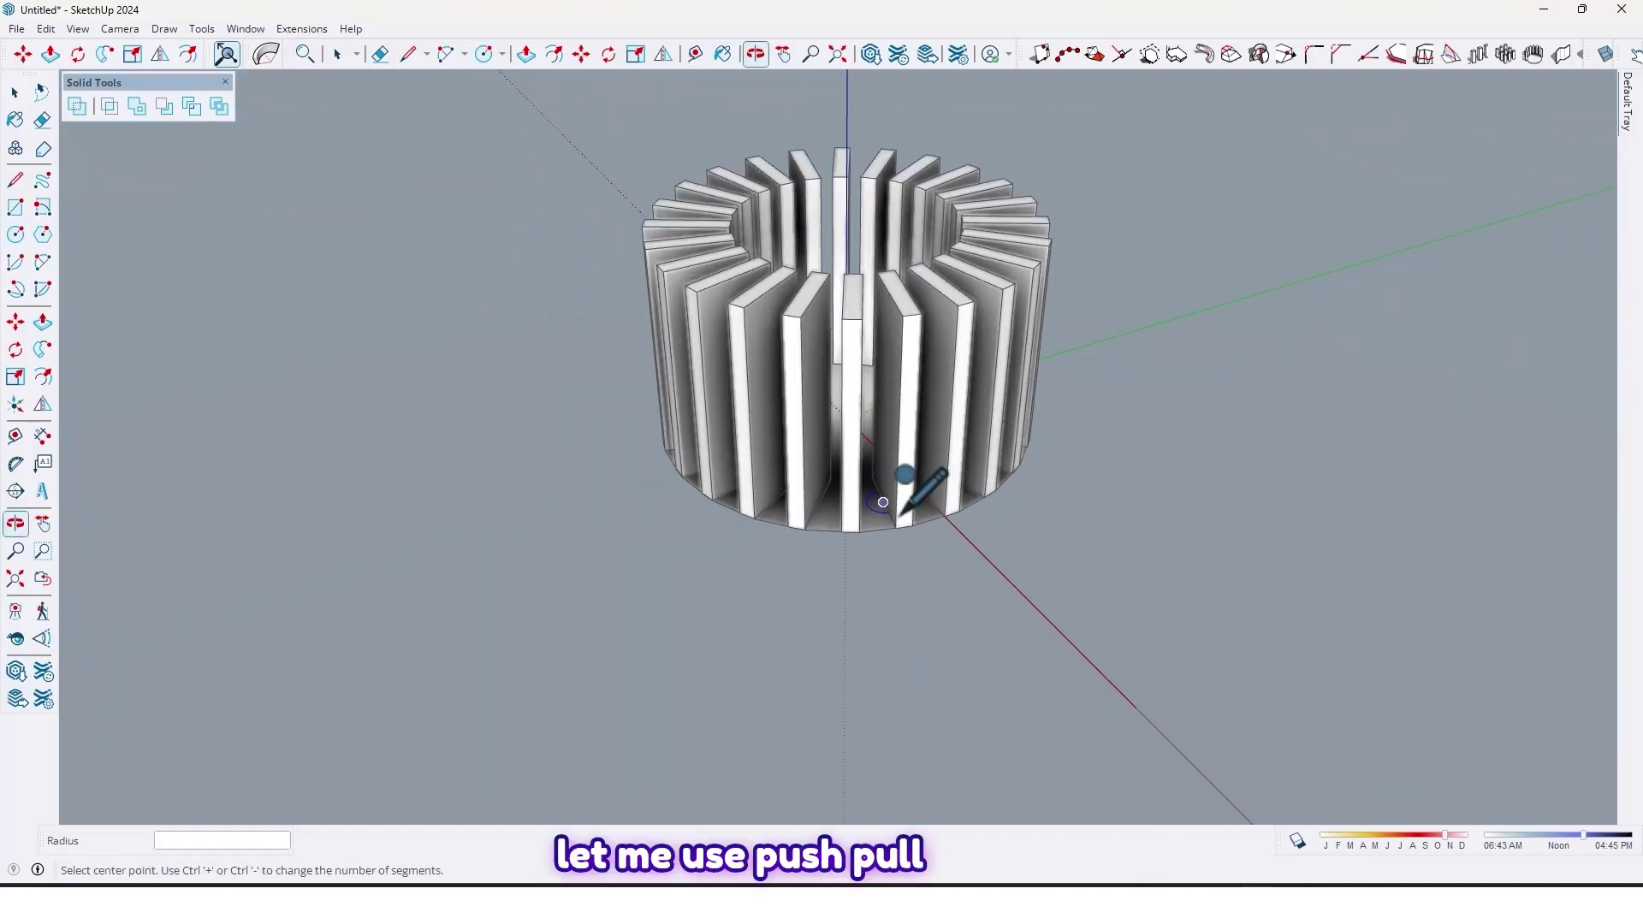
{"action": "left_click", "coordinate": [44, 324]}
{"action": "scroll", "coordinate": [865, 543], "scroll_direction": "up", "scroll_amount": 2}
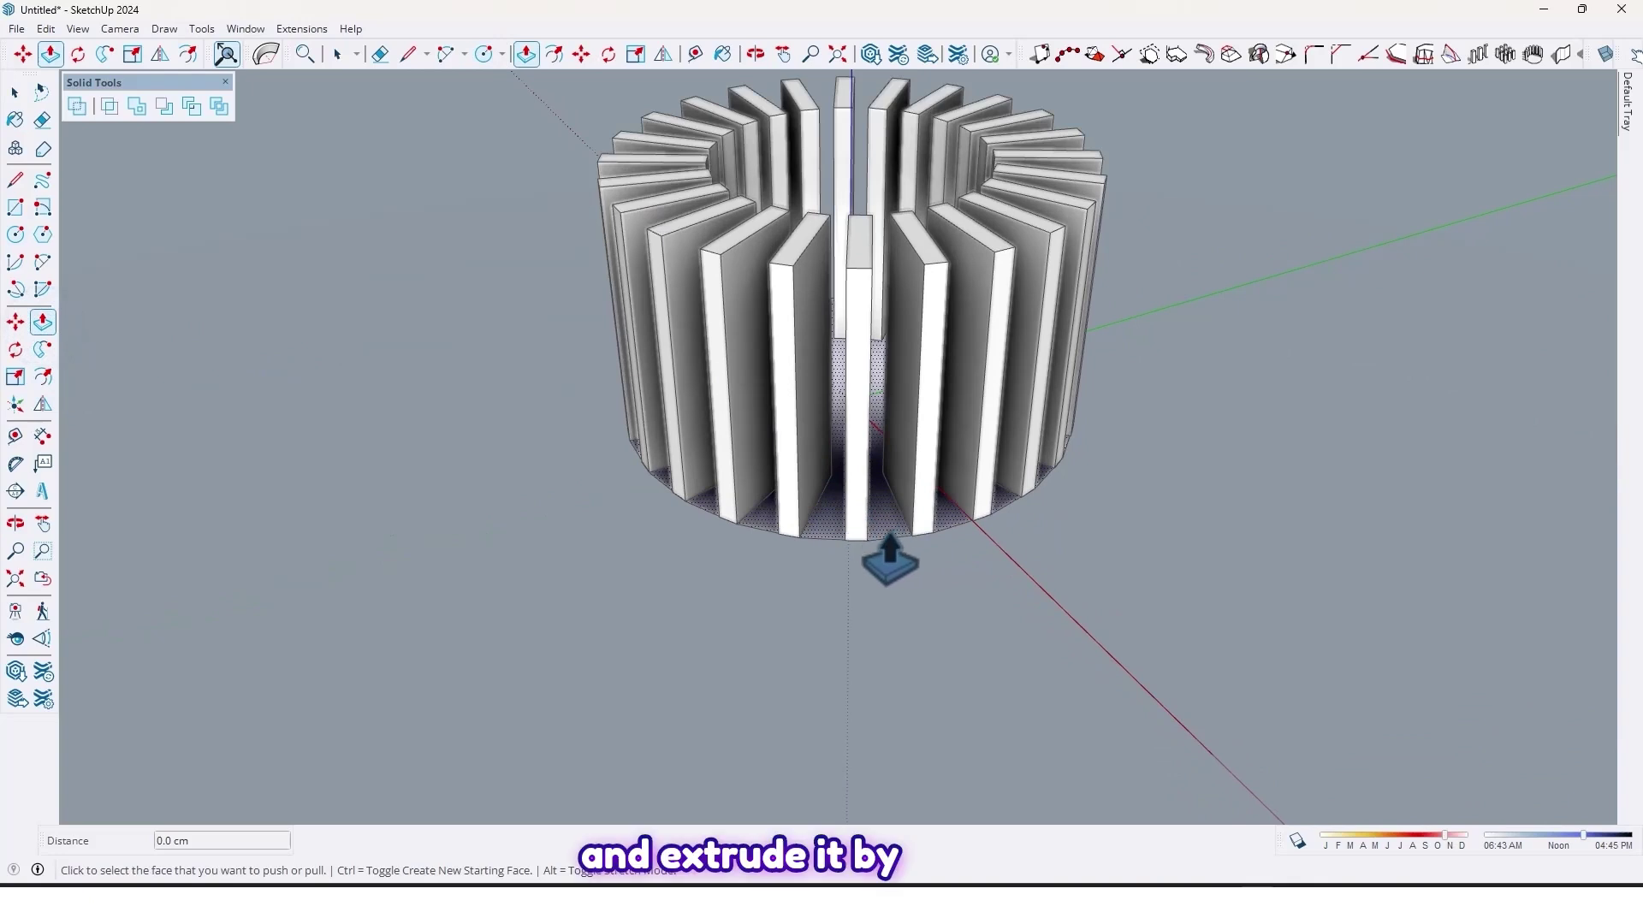
{"action": "left_click", "coordinate": [888, 560]}
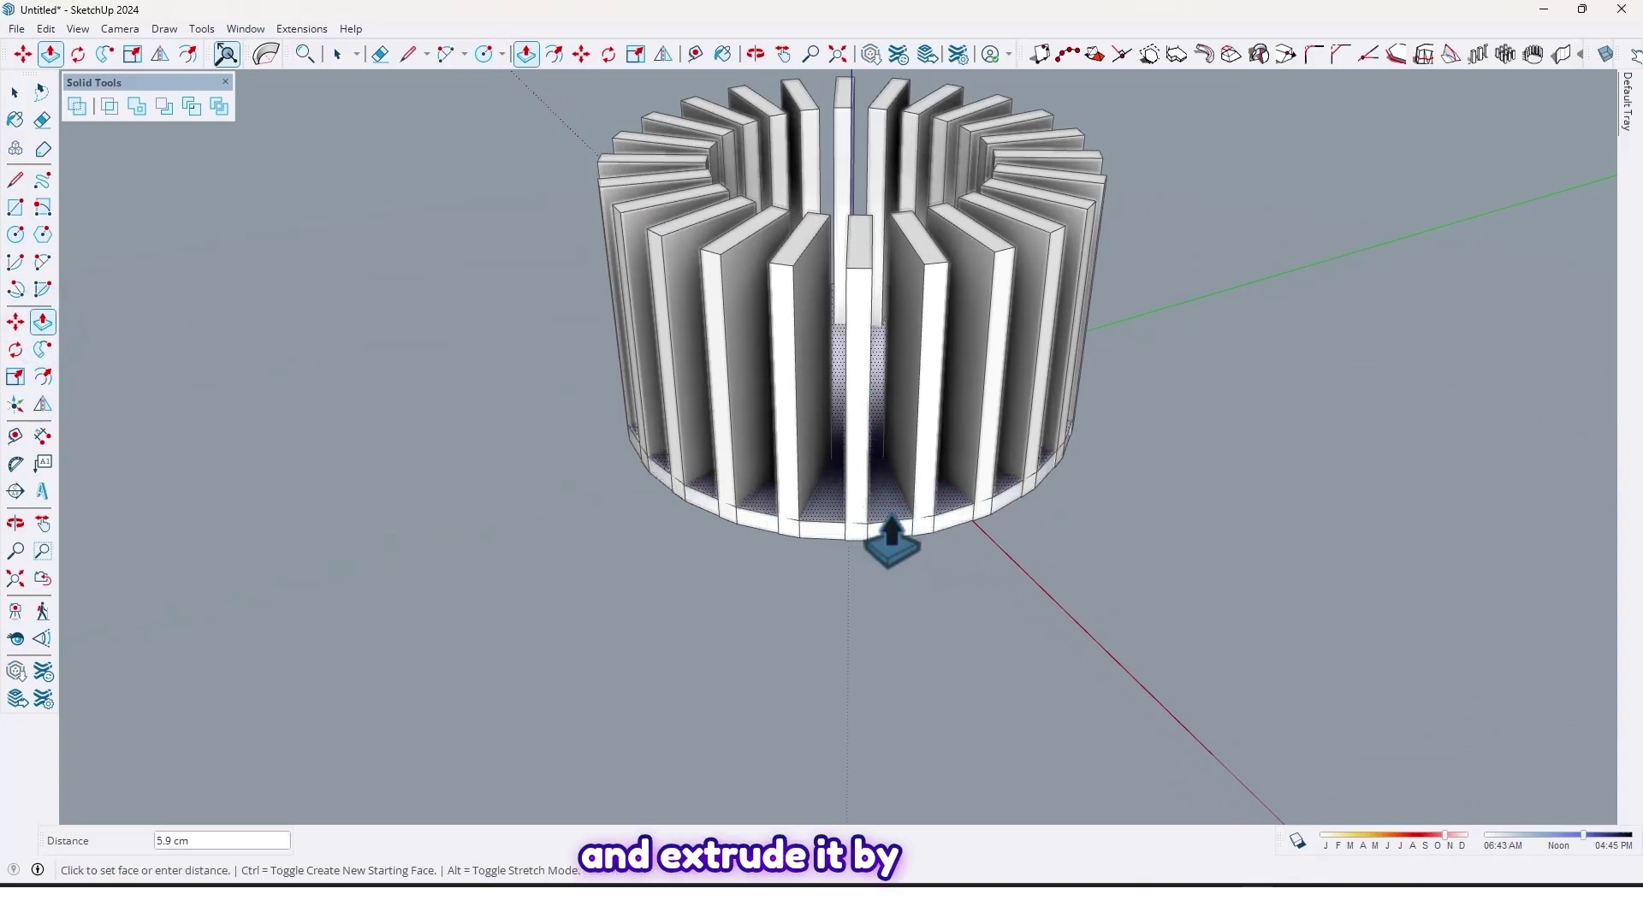
{"action": "scroll", "coordinate": [890, 537], "scroll_direction": "down", "scroll_amount": 2}
Step: Select all geometry of the thin disc under the lower fins and make it a group
{"action": "double_click", "coordinate": [898, 498]}
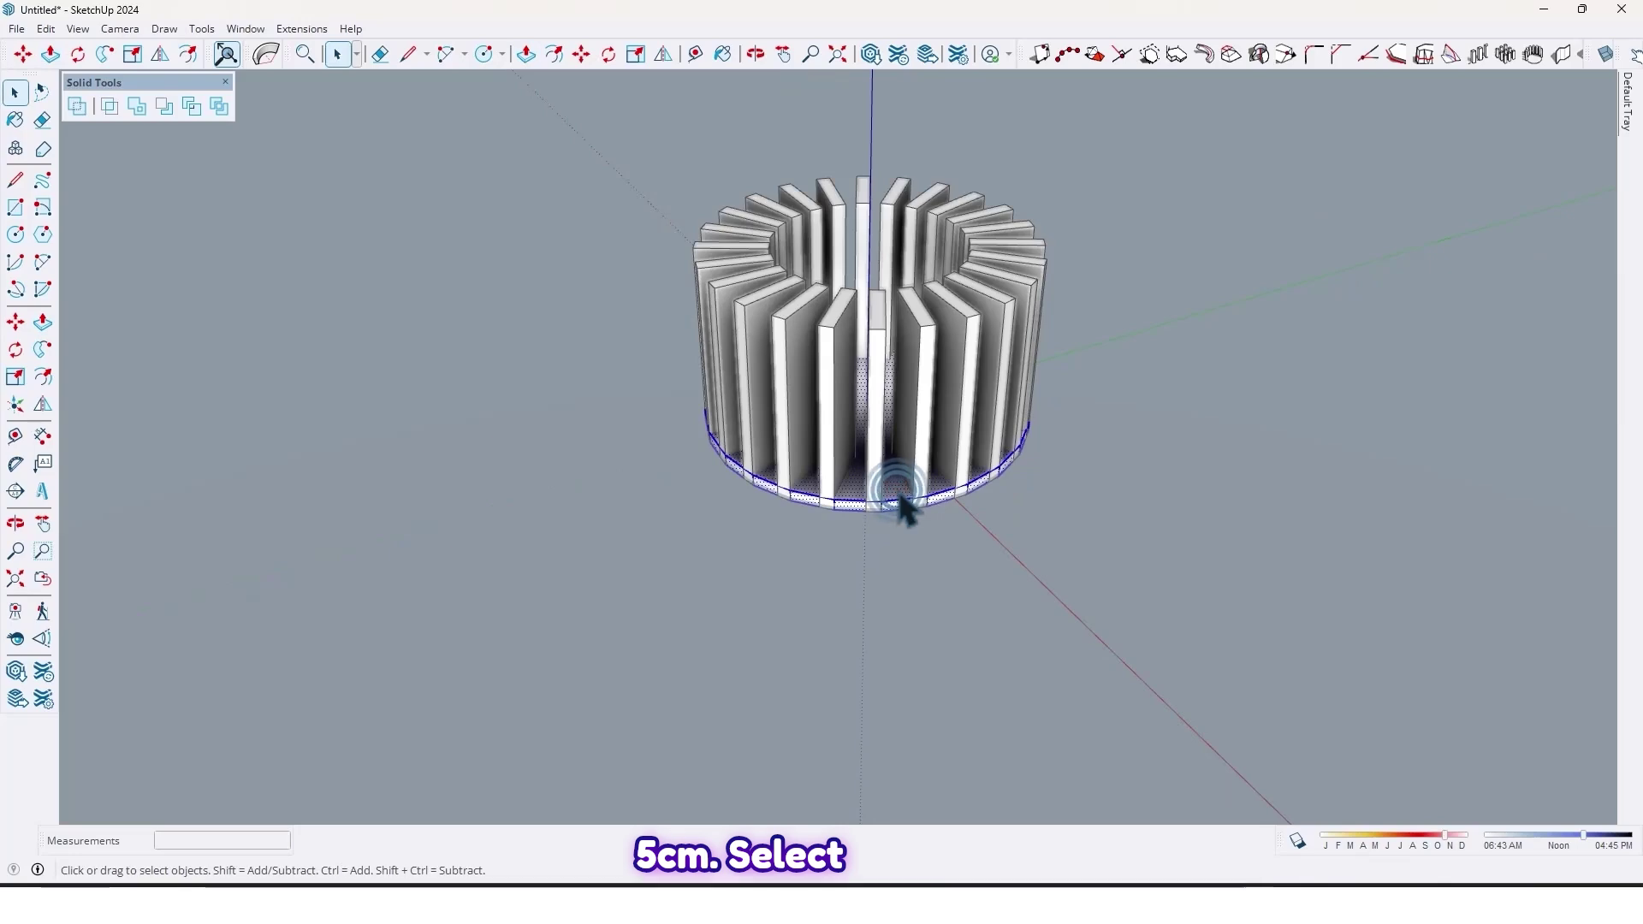
{"action": "right_click", "coordinate": [899, 498]}
{"action": "left_click", "coordinate": [953, 165]}
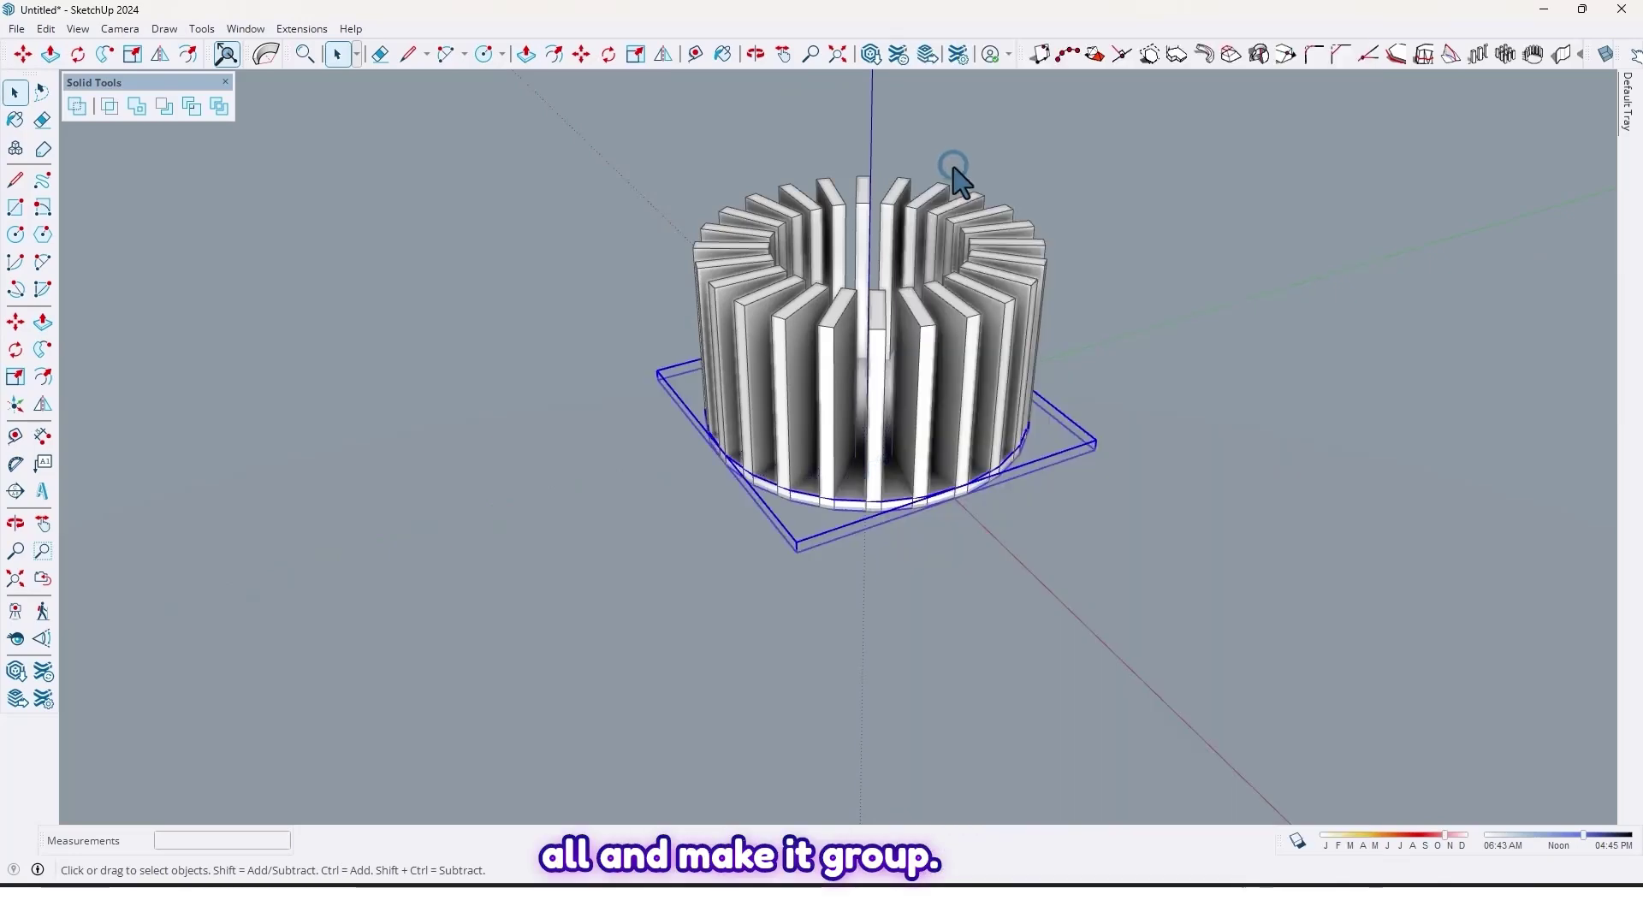
Step: Move the disc group straight up along the blue axis so it rests on top of the lower fins
{"action": "middle_click_drag", "start_coordinate": [809, 557], "coordinate": [941, 537]}
{"action": "left_click", "coordinate": [15, 322]}
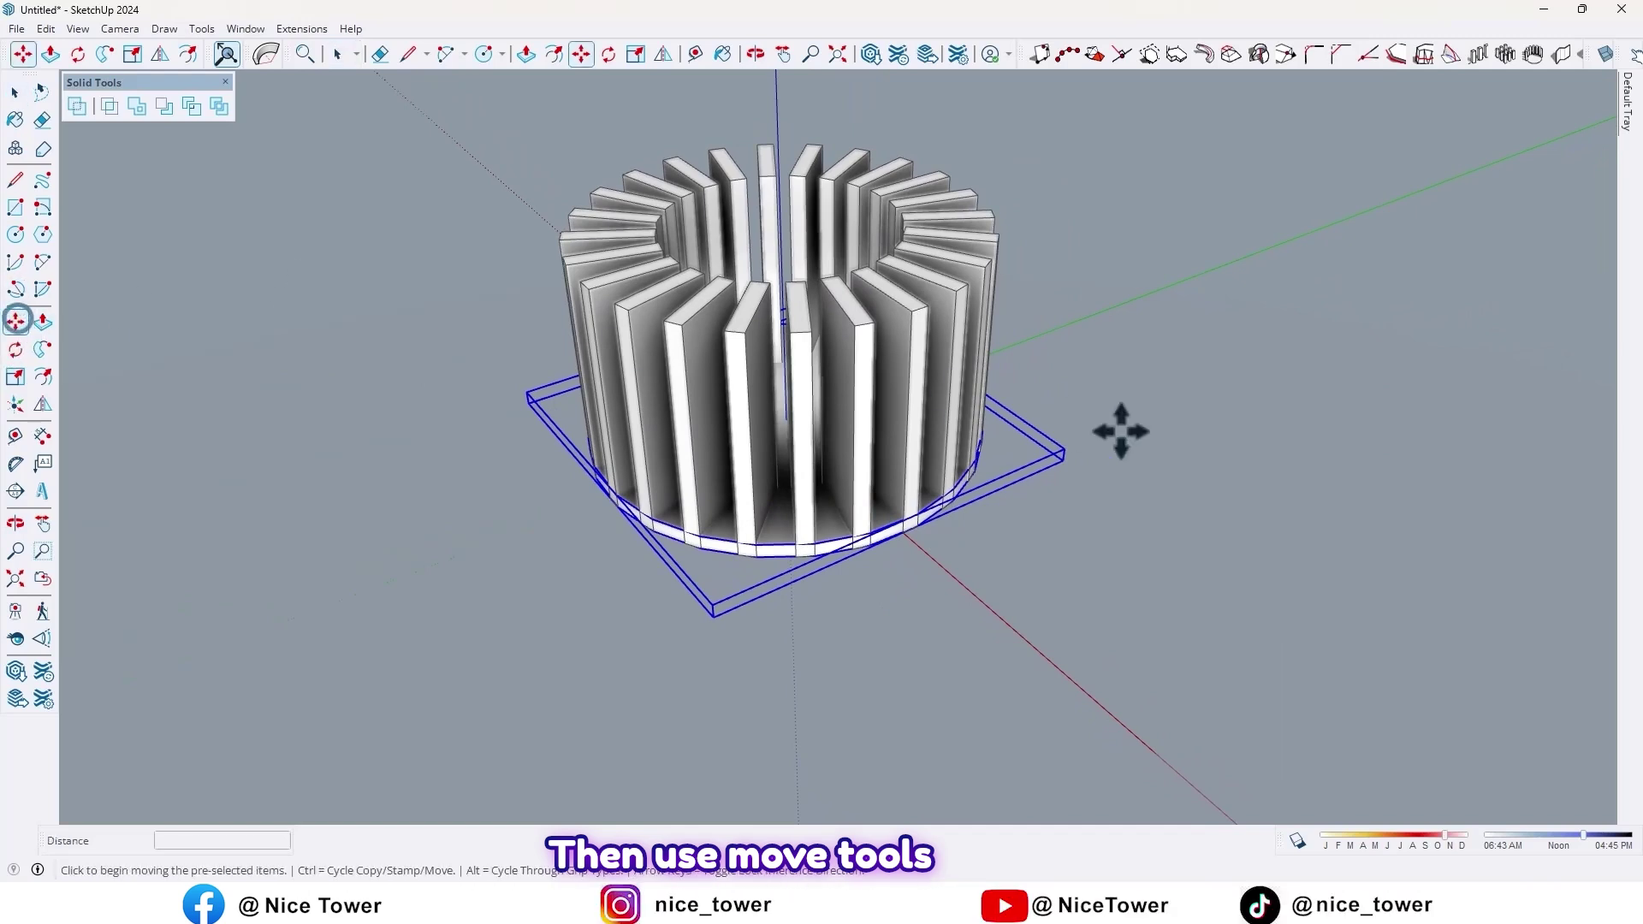
{"action": "left_click", "coordinate": [1061, 445]}
{"action": "key", "text": "Escape"}
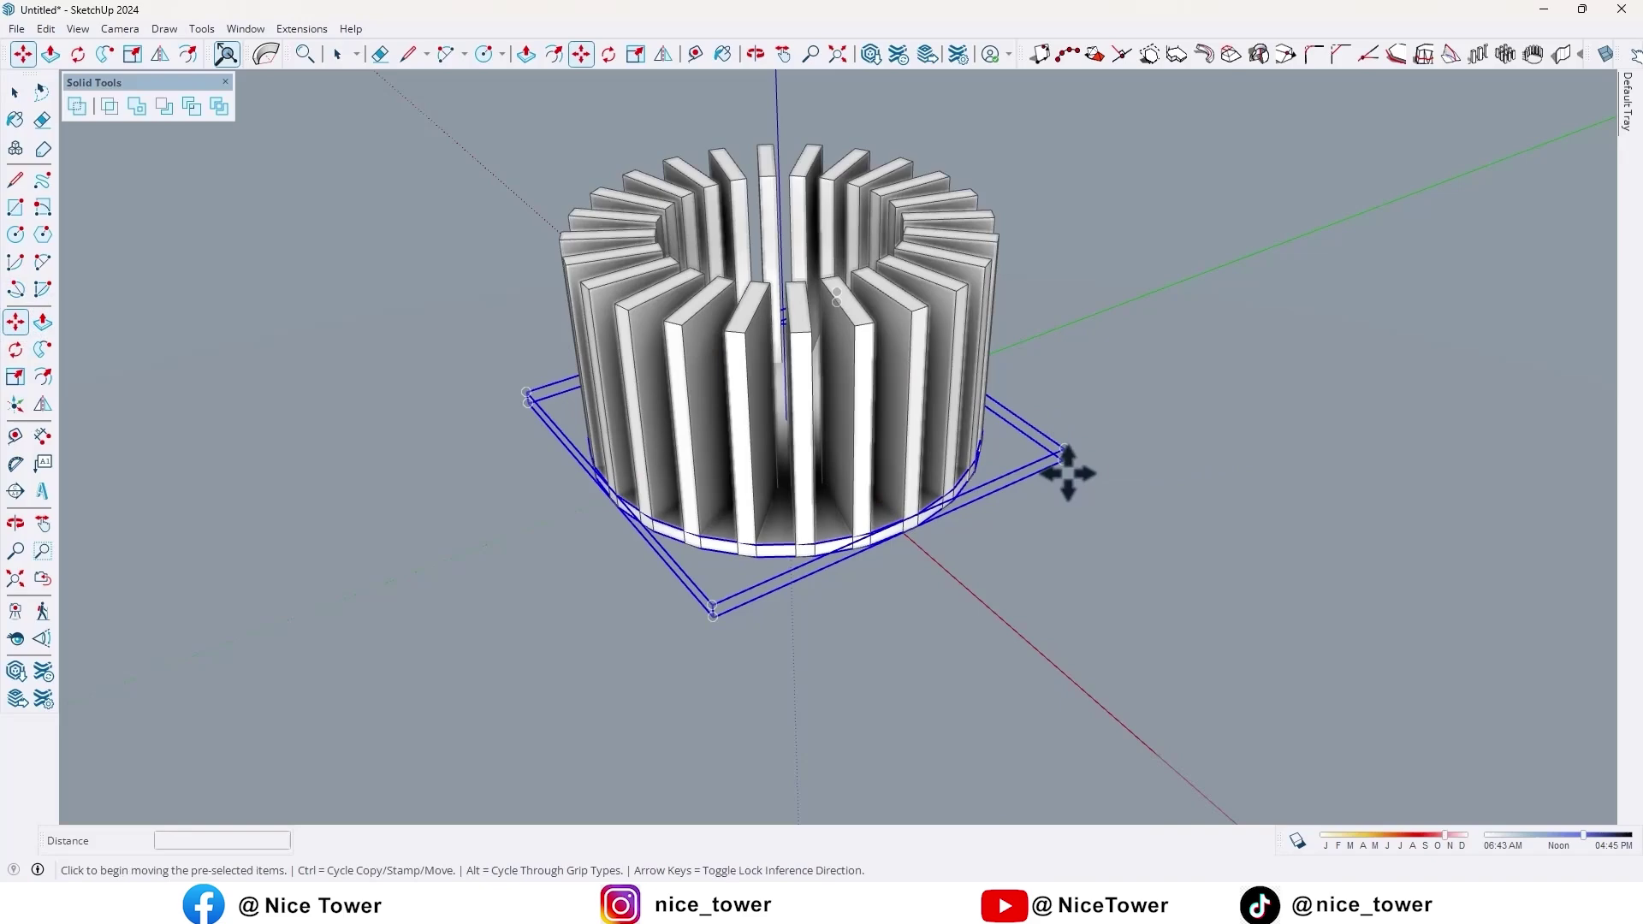
{"action": "left_click", "coordinate": [1062, 461]}
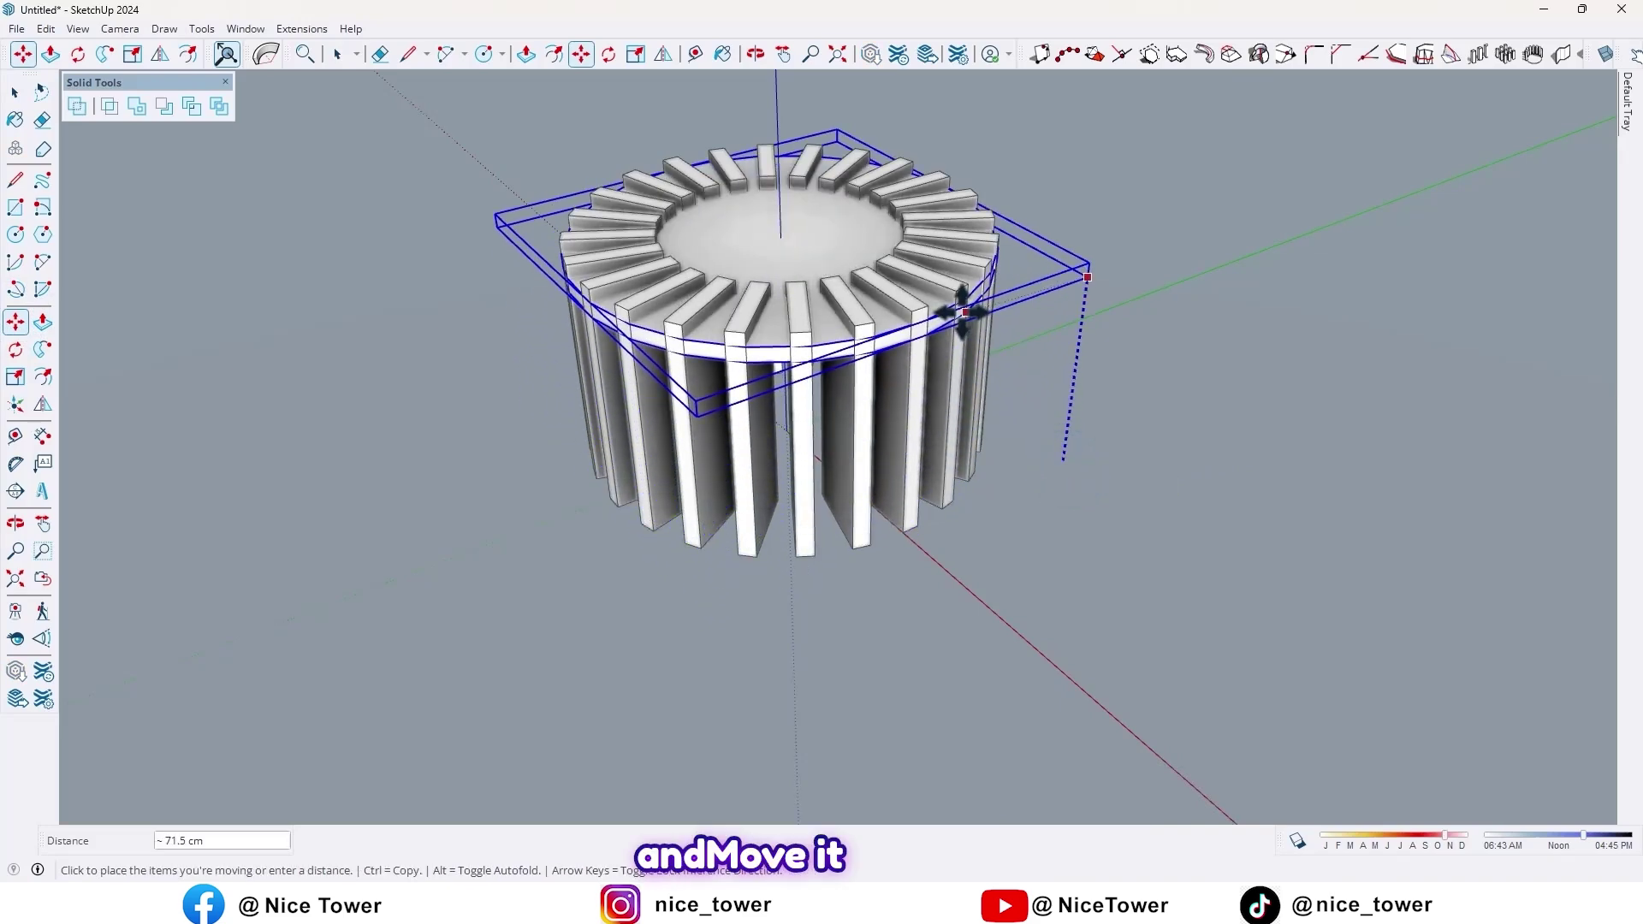
{"action": "left_click", "coordinate": [926, 304]}
{"action": "middle_click_drag", "start_coordinate": [936, 415], "coordinate": [881, 422]}
Step: Copy the disc about 195 cm up the blue axis to the underside of the upper canopy fins
{"action": "key", "text": "m"}
{"action": "scroll", "coordinate": [911, 449], "scroll_direction": "up", "scroll_amount": 3}
{"action": "scroll", "coordinate": [912, 449], "scroll_direction": "up", "scroll_amount": 2}
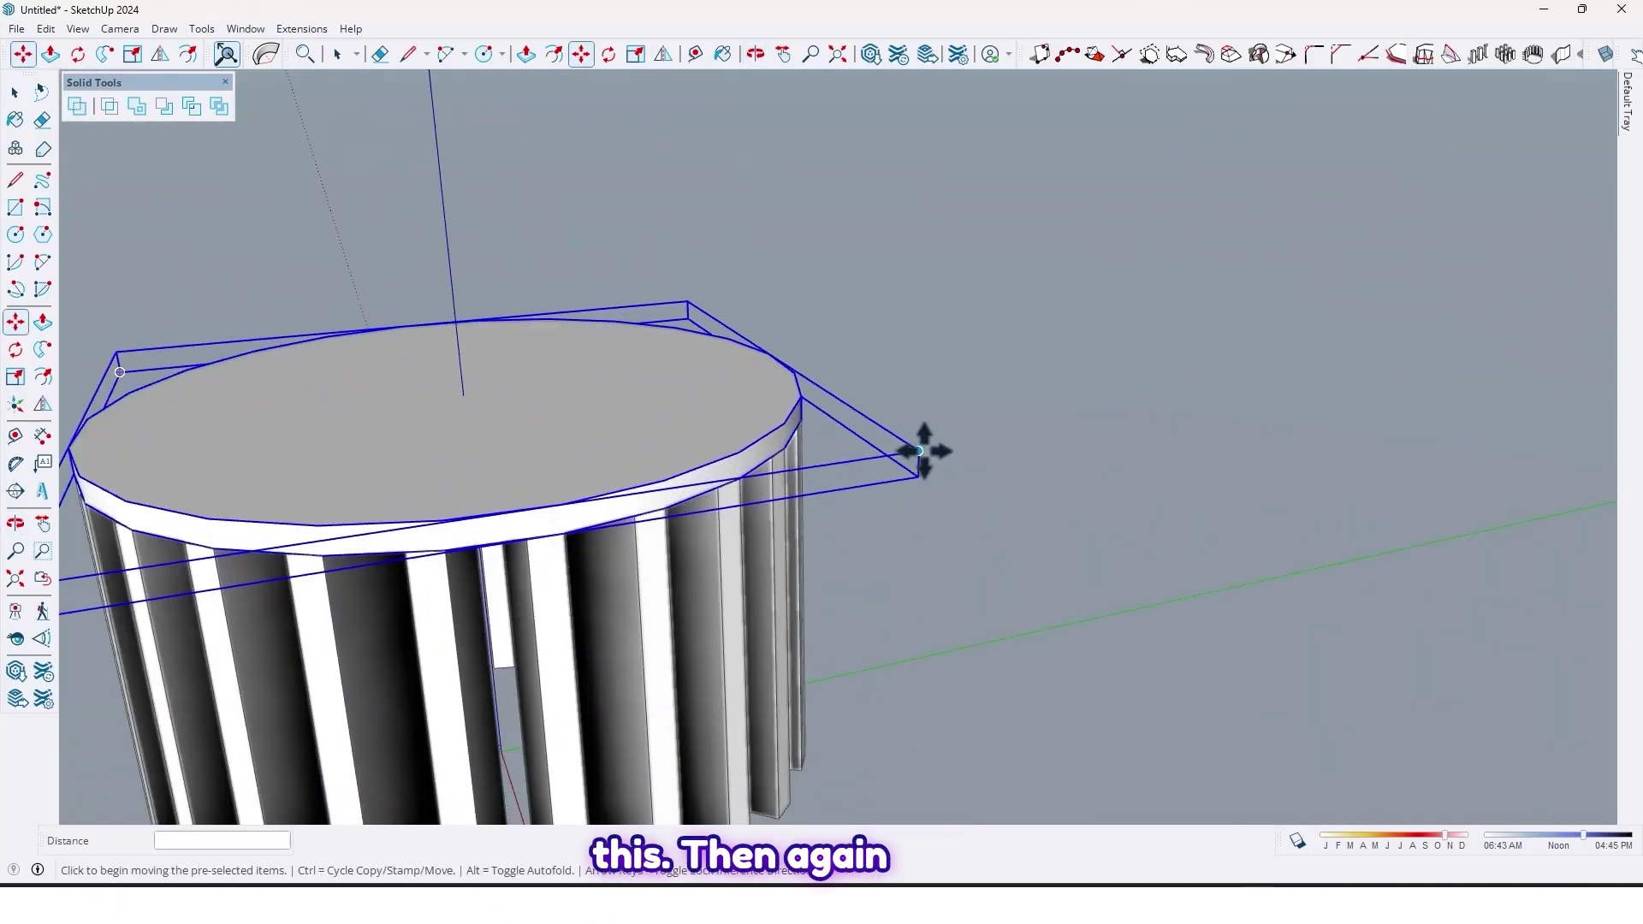
{"action": "left_click", "coordinate": [918, 449]}
{"action": "scroll", "coordinate": [916, 379], "scroll_direction": "down", "scroll_amount": 5}
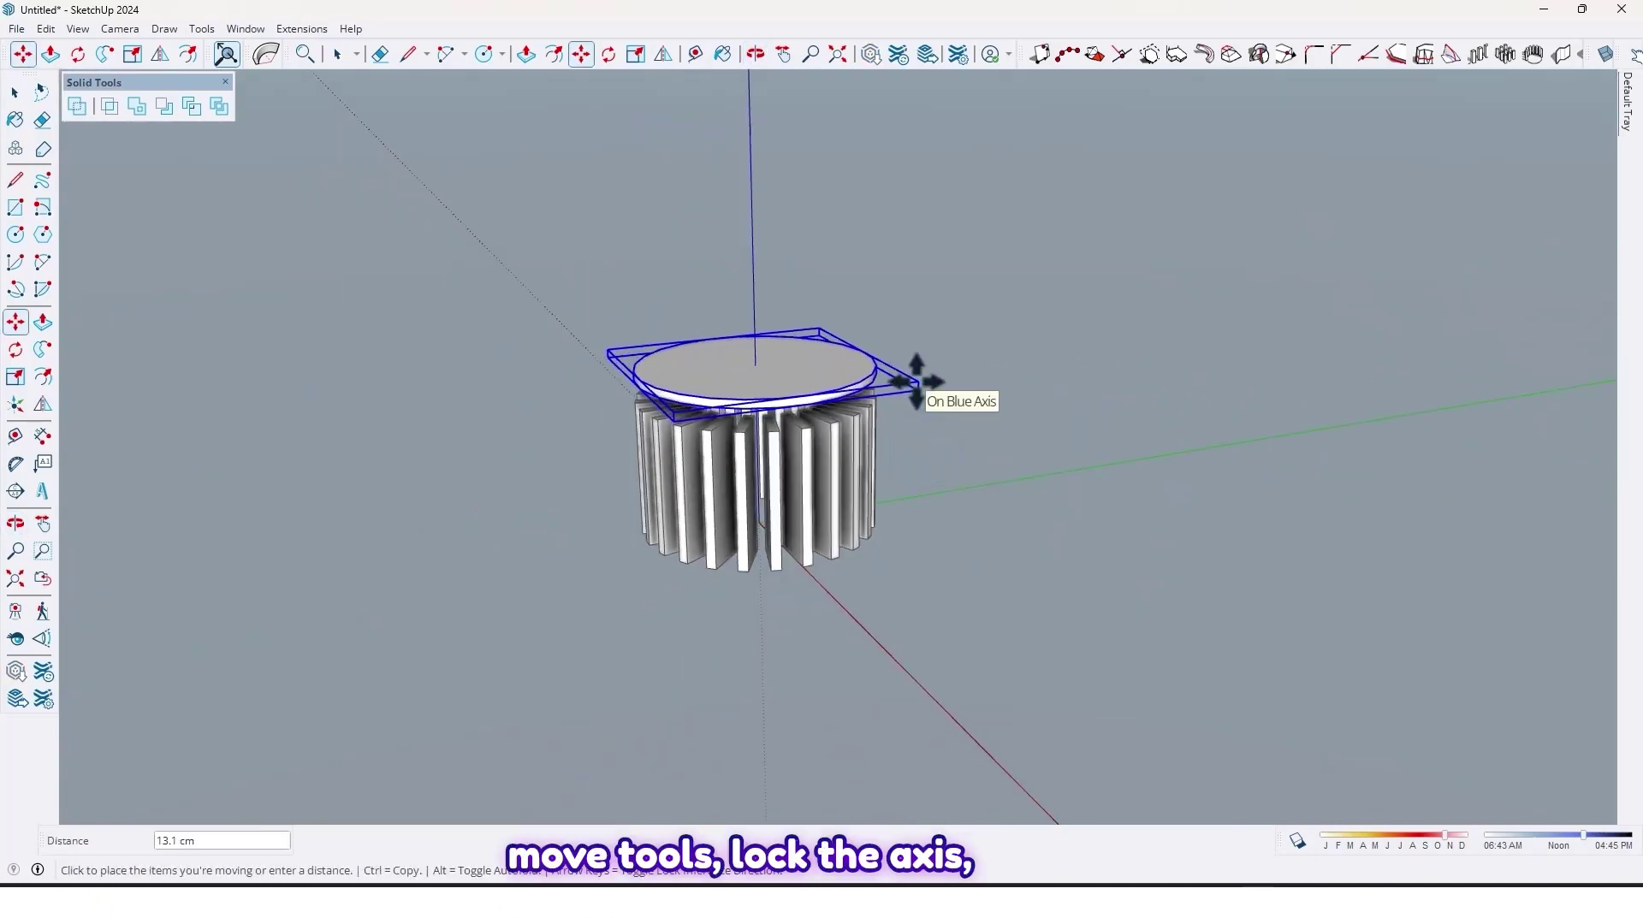
{"action": "scroll", "coordinate": [910, 348], "scroll_direction": "down", "scroll_amount": 3}
{"action": "middle_click_drag", "start_coordinate": [909, 348], "coordinate": [944, 372]}
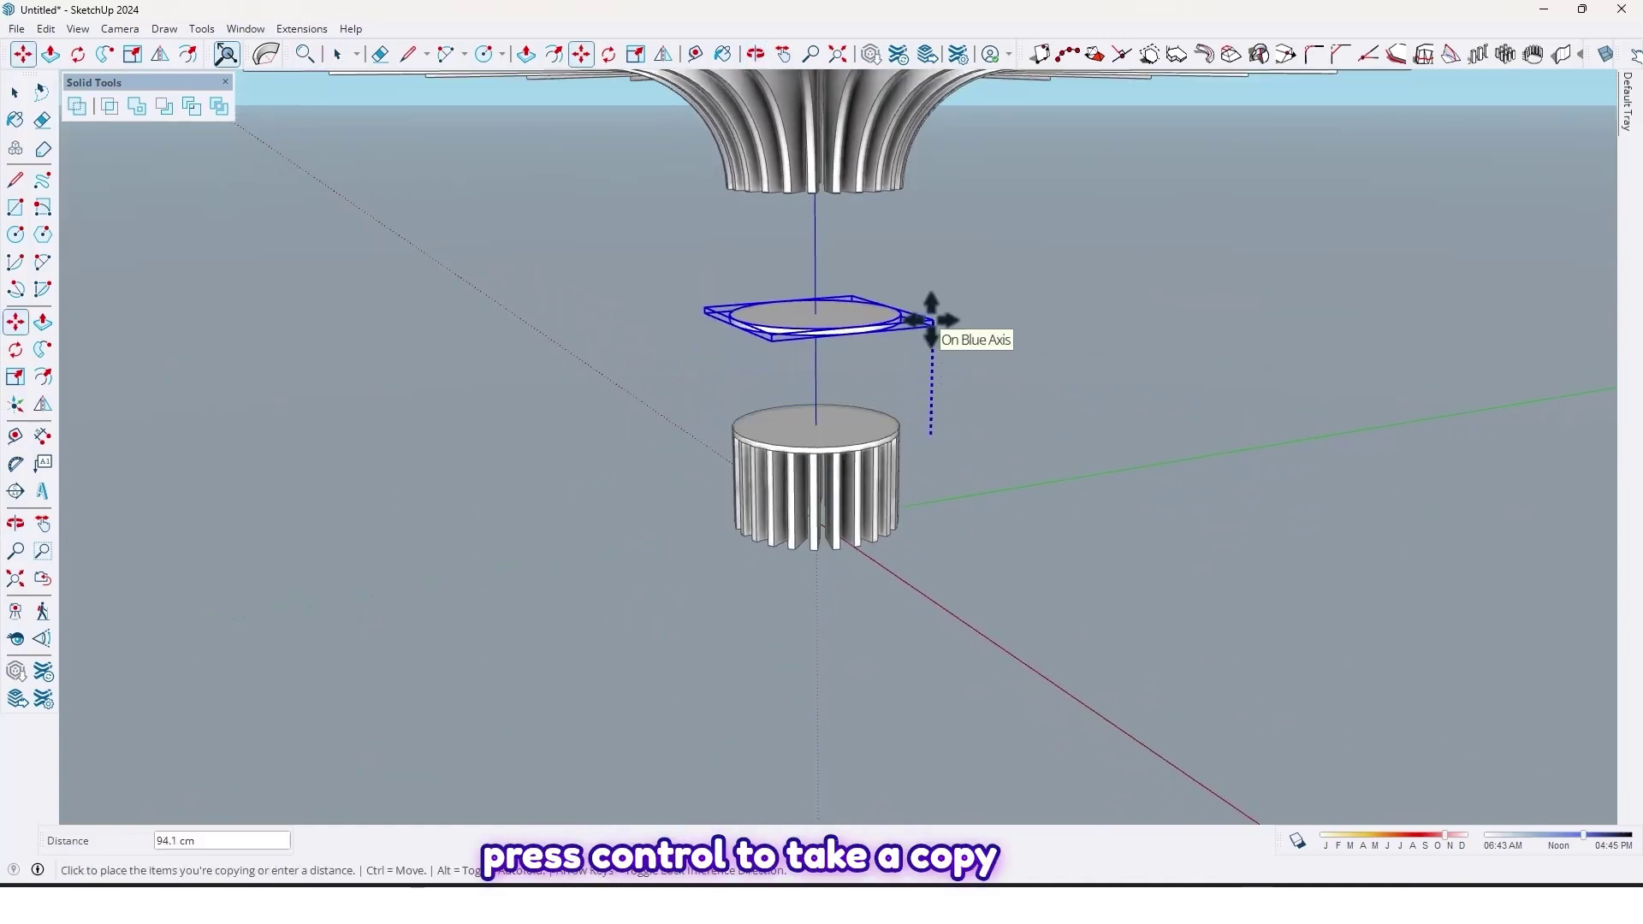
{"action": "scroll", "coordinate": [836, 165], "scroll_direction": "up", "scroll_amount": 3}
{"action": "middle_click_drag", "start_coordinate": [836, 165], "coordinate": [856, 214]}
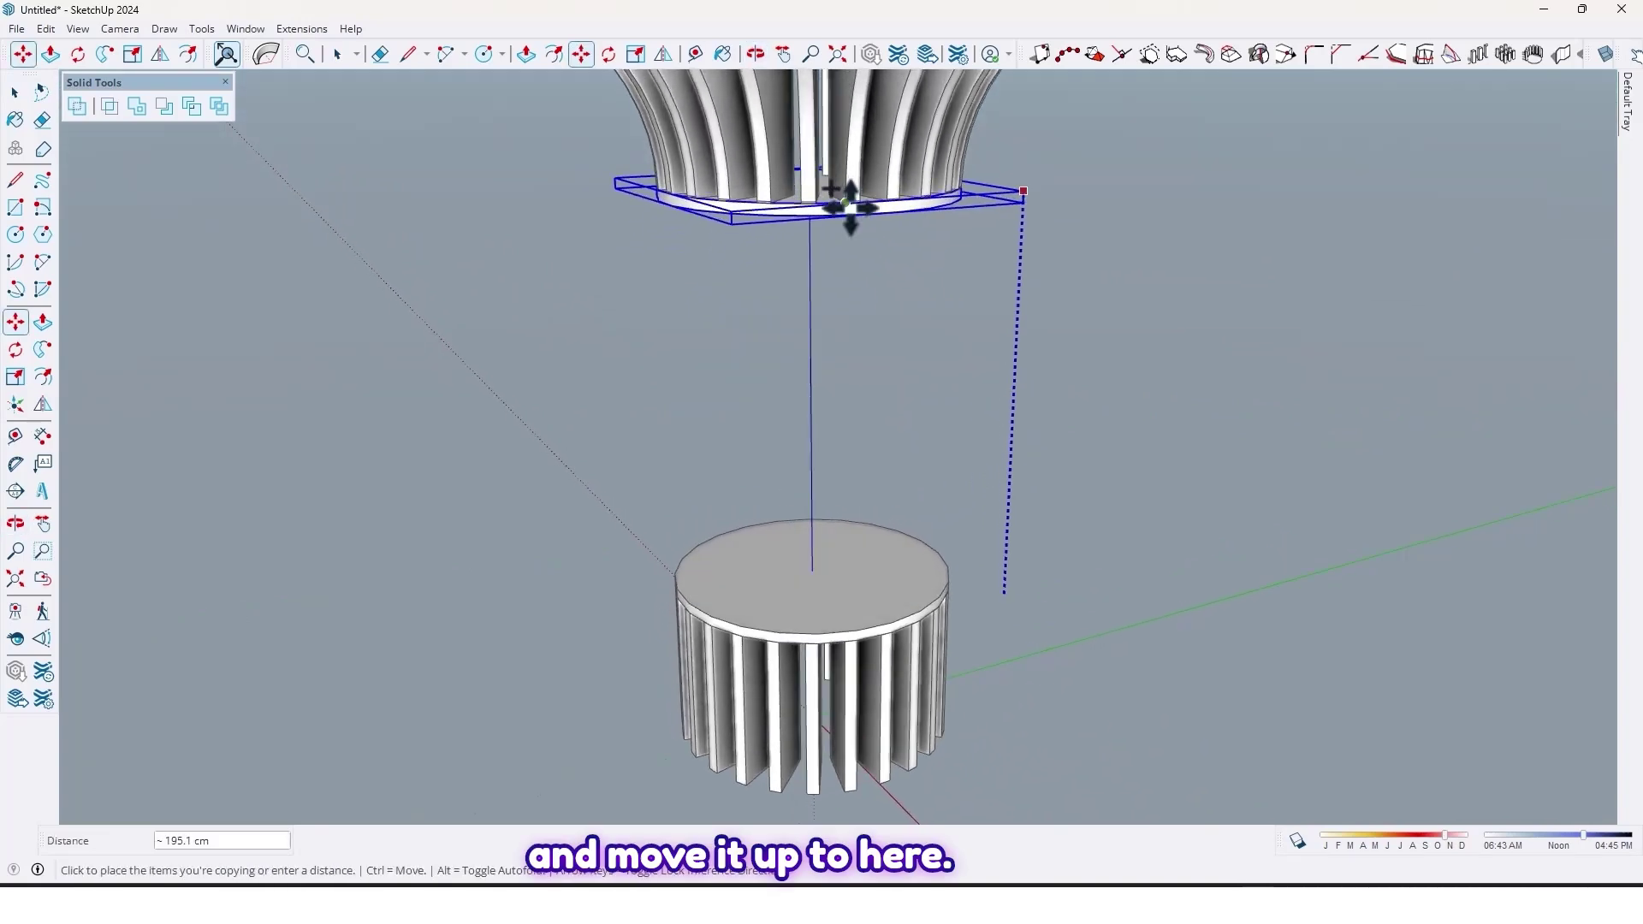
{"action": "left_click", "coordinate": [847, 204]}
Step: Divide the disc copy with /4 to fill the gap between the two discs with evenly spaced shelves
{"action": "scroll", "coordinate": [851, 257], "scroll_direction": "down", "scroll_amount": 3}
{"action": "mouse_move", "coordinate": [851, 282]}
{"action": "middle_mouse_down"}
{"action": "mouse_move", "coordinate": [858, 351]}
{"action": "mouse_move", "coordinate": [815, 352]}
{"action": "mouse_move", "coordinate": [884, 366]}
{"action": "middle_mouse_up"}
{"action": "scroll", "coordinate": [815, 352], "scroll_direction": "up", "scroll_amount": 2}
{"action": "scroll", "coordinate": [882, 368], "scroll_direction": "up", "scroll_amount": 2}
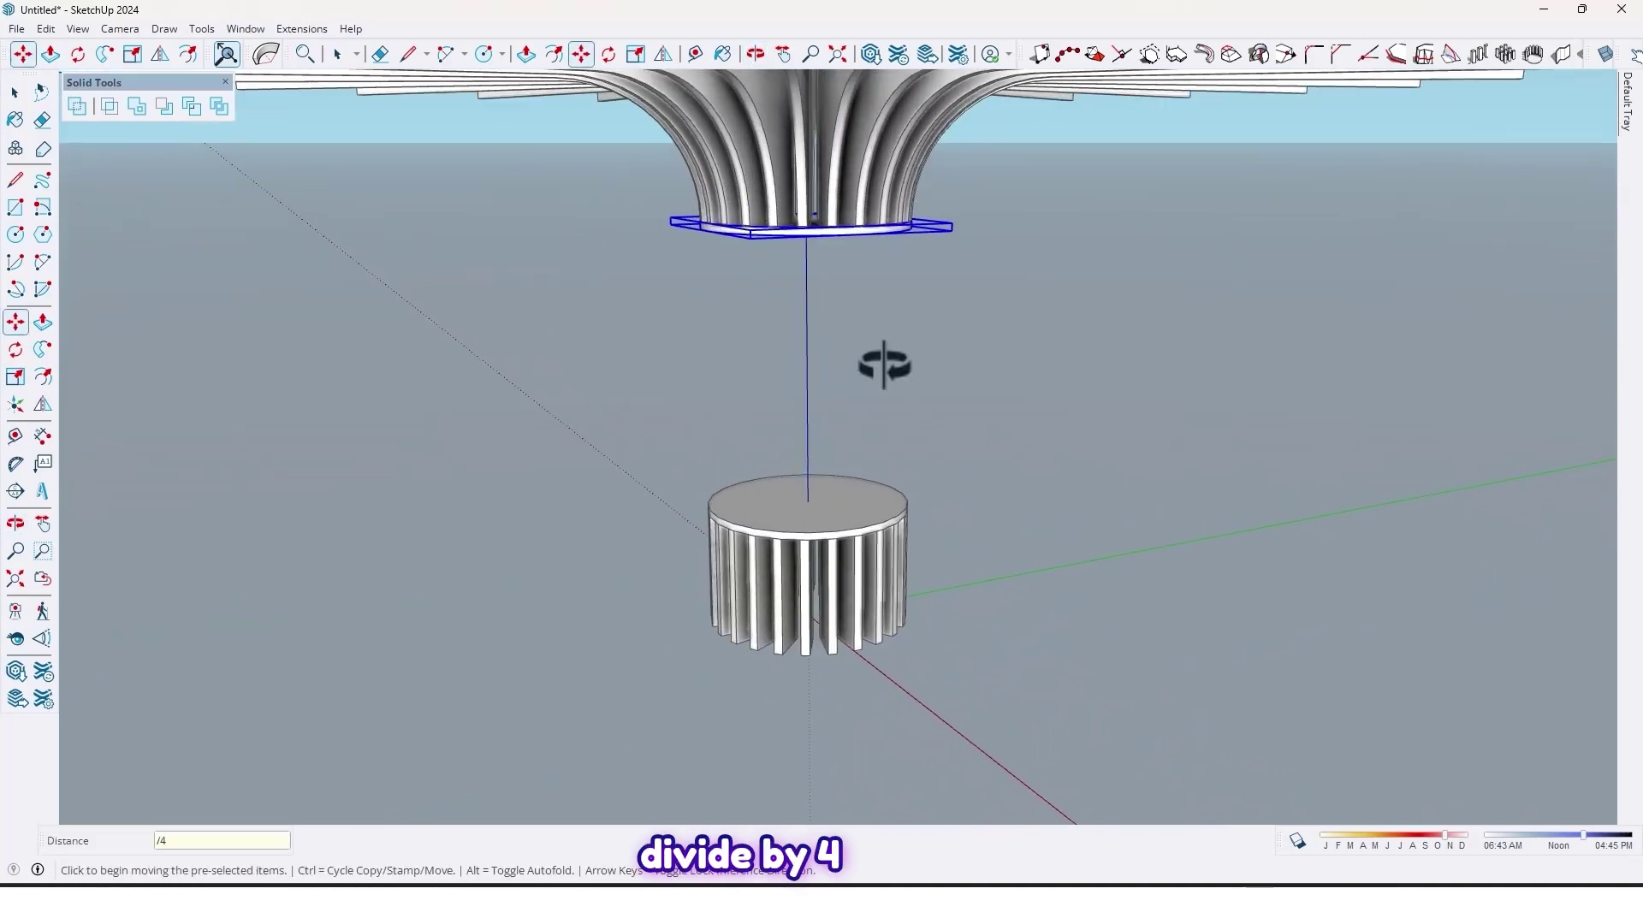
{"action": "key", "text": "Return"}
{"action": "middle_click_drag", "start_coordinate": [942, 428], "coordinate": [830, 522]}
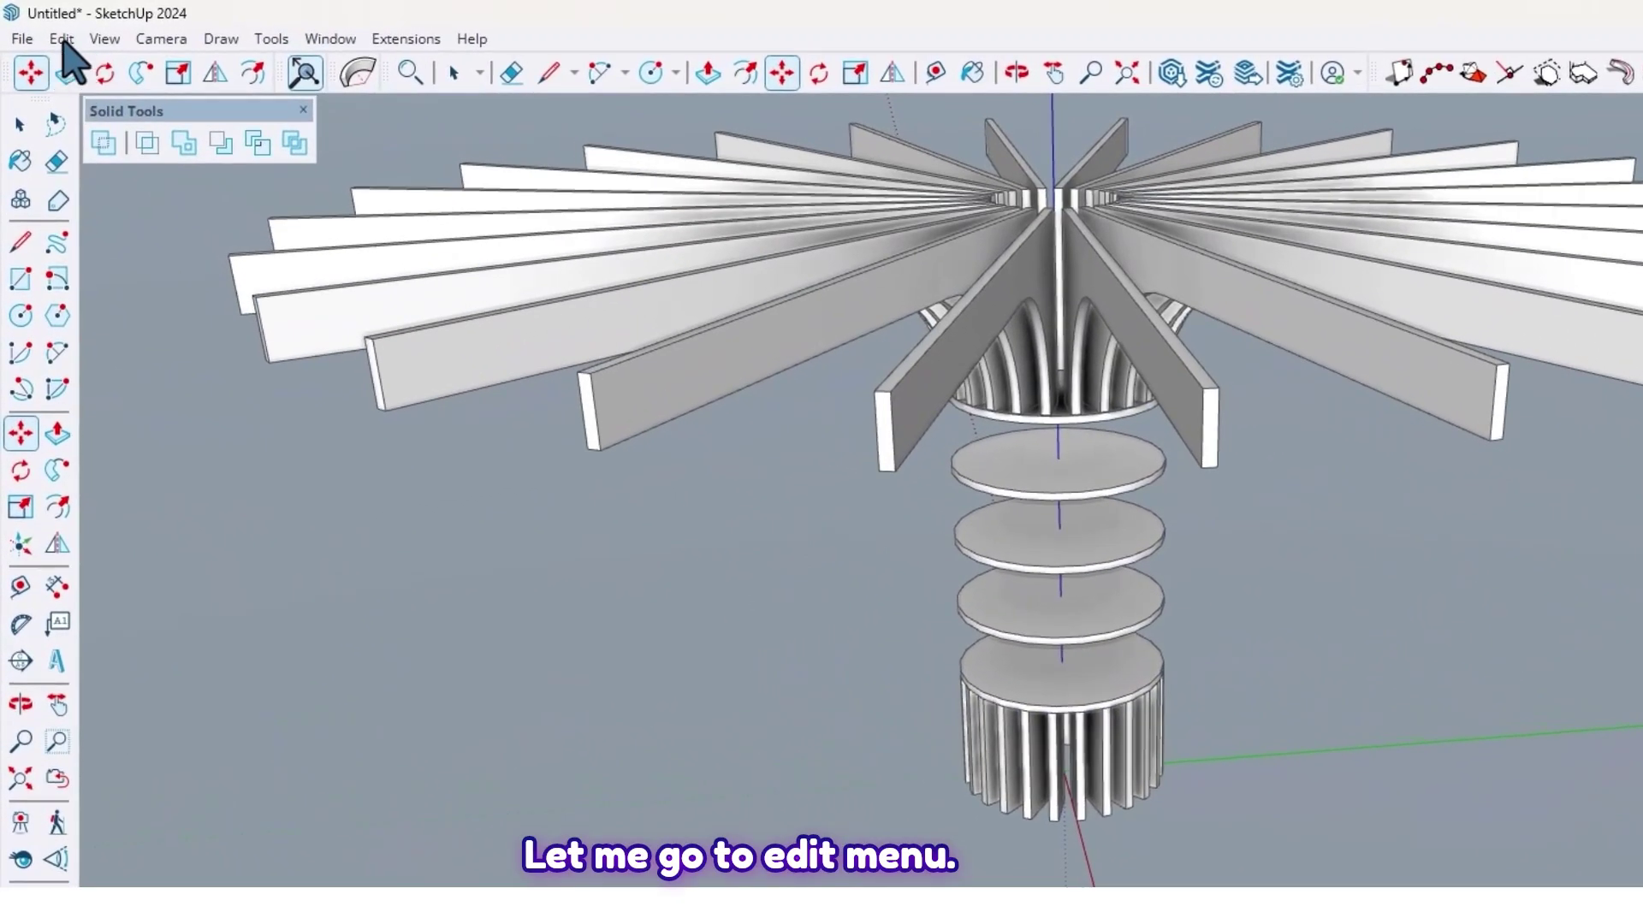
Step: Unhide the last hidden object, the central column
{"action": "left_click", "coordinate": [47, 29]}
{"action": "mouse_move", "coordinate": [176, 424]}
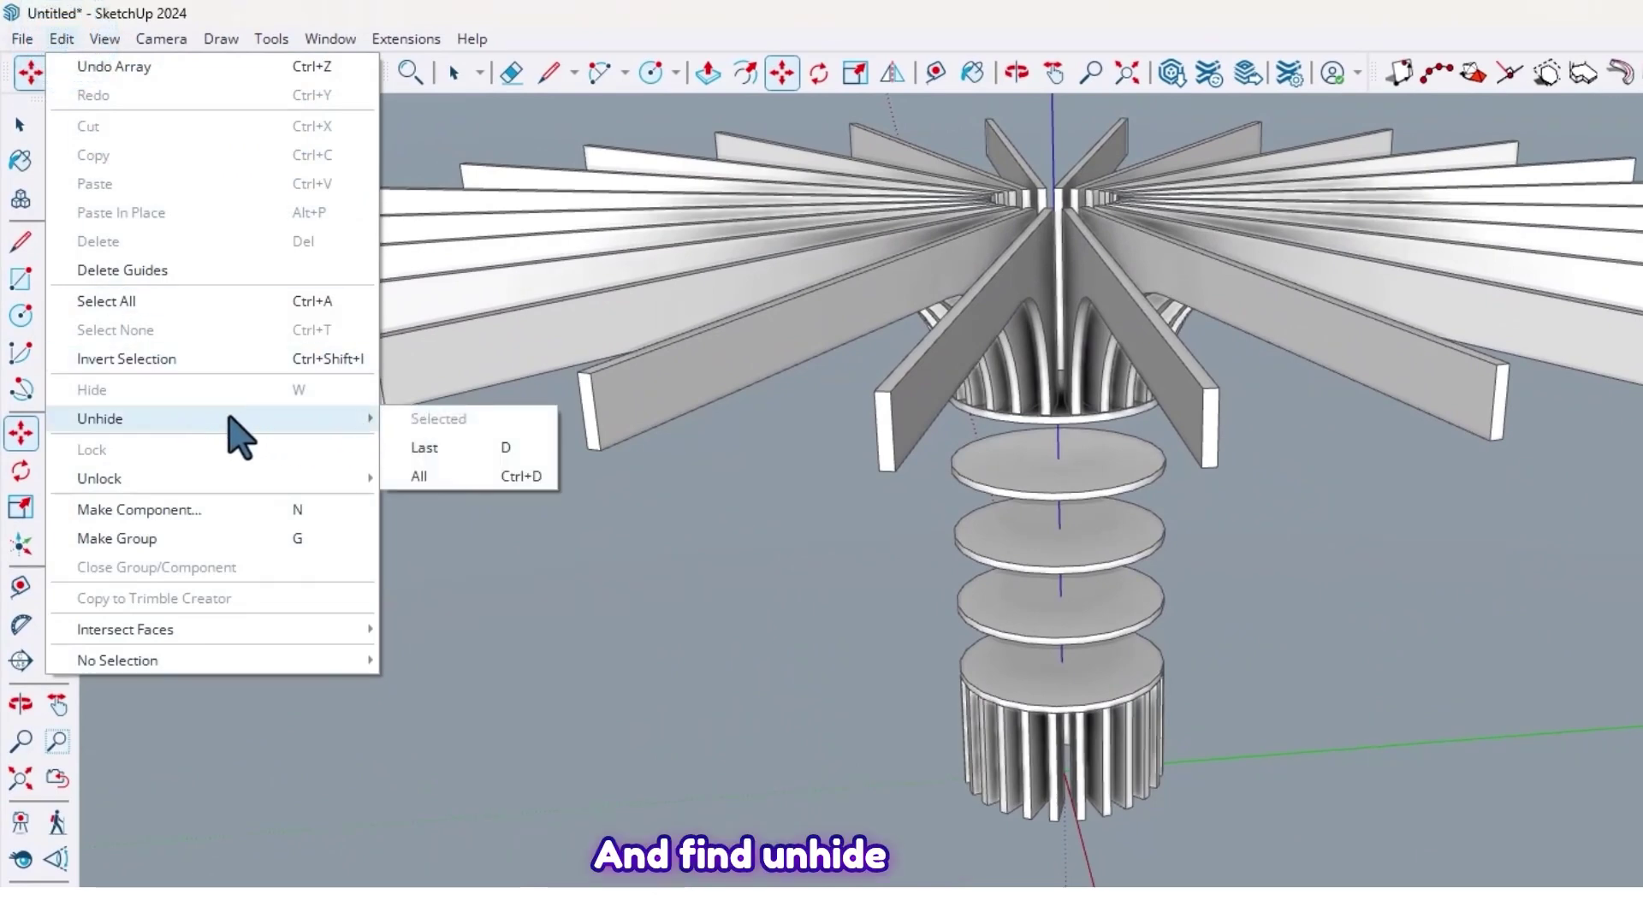
{"action": "left_click", "coordinate": [428, 450]}
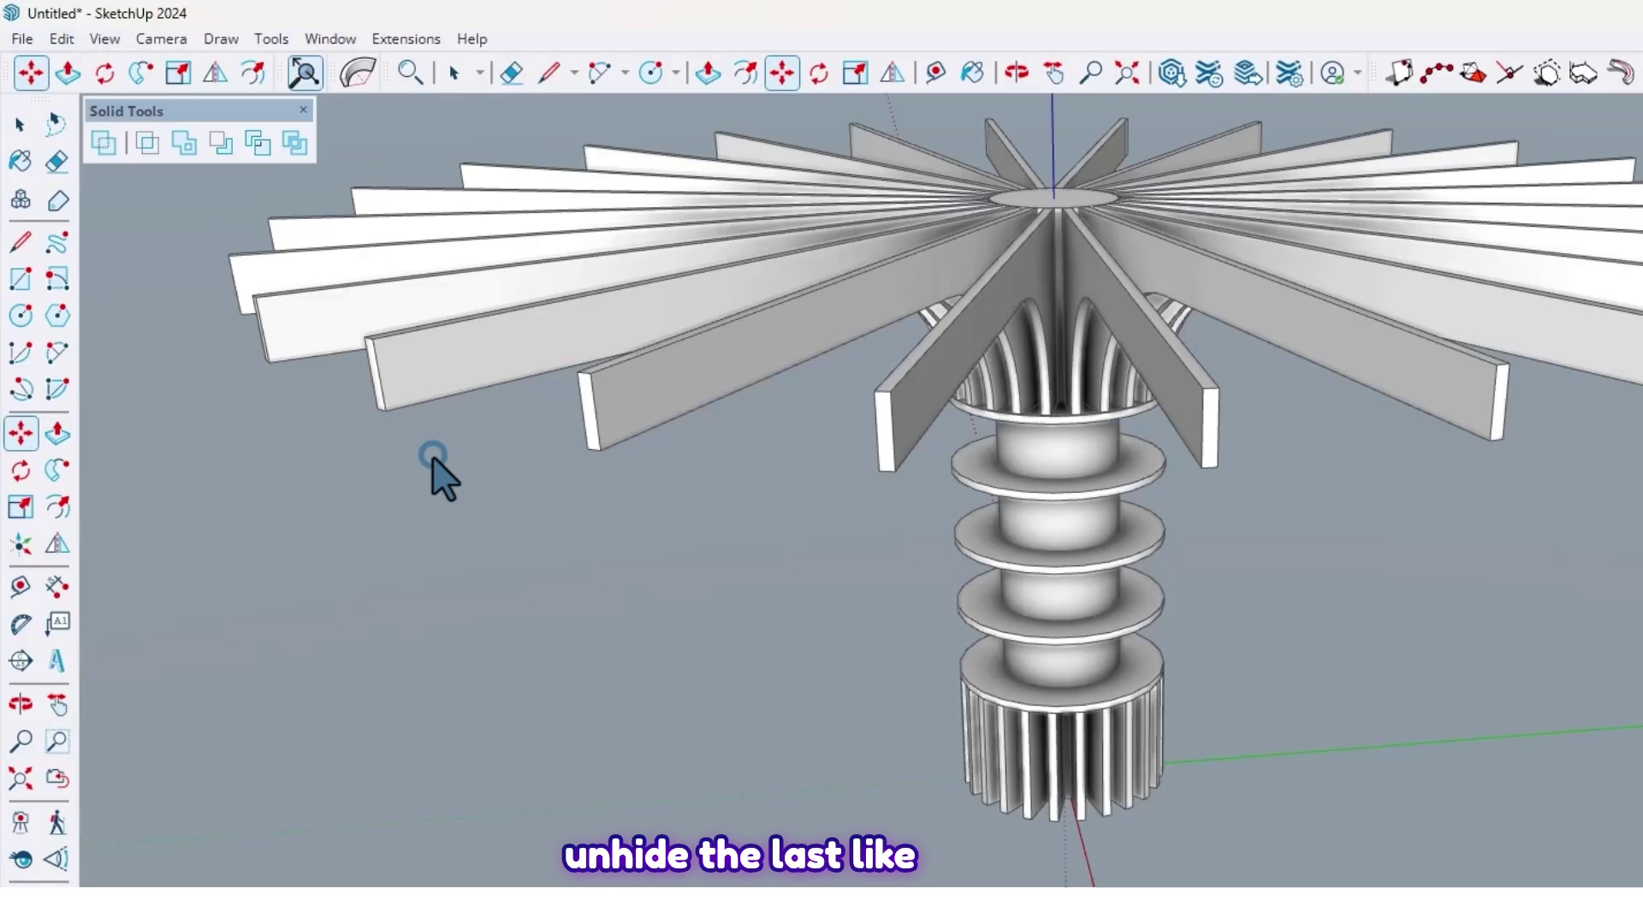
{"action": "middle_click_drag", "start_coordinate": [1292, 763], "coordinate": [1271, 609]}
{"action": "key", "text": "space"}
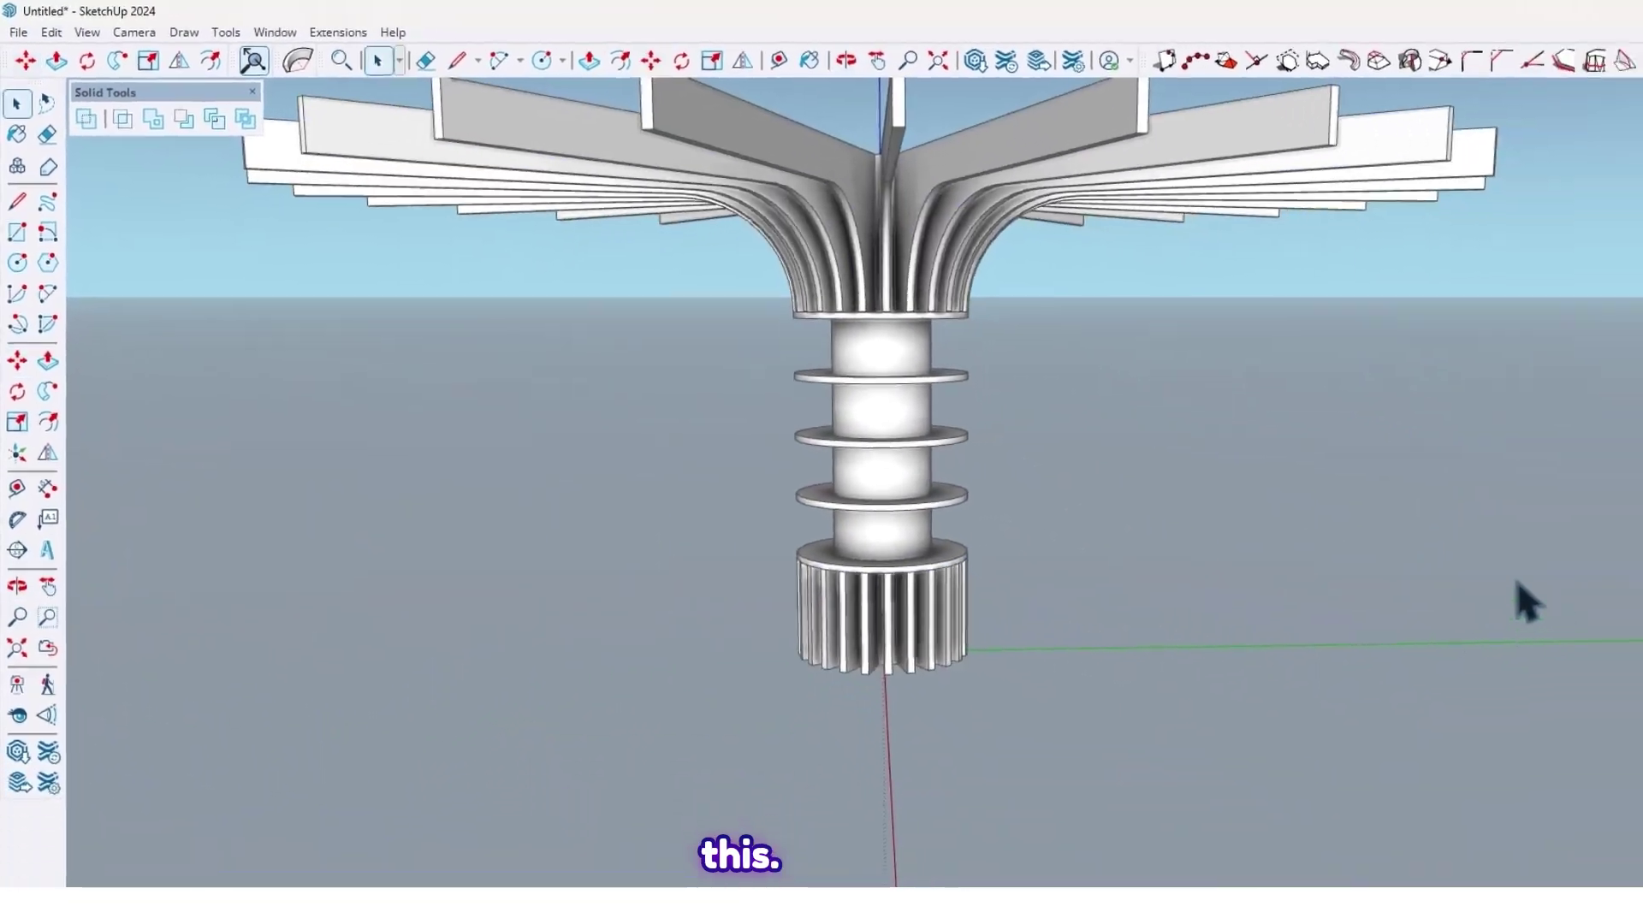
{"action": "middle_click_drag", "start_coordinate": [1521, 590], "coordinate": [944, 598]}
Step: Move the column aside along the green axis to check the disc centers, and undo the move
{"action": "scroll", "coordinate": [867, 501], "scroll_direction": "up", "scroll_amount": 5}
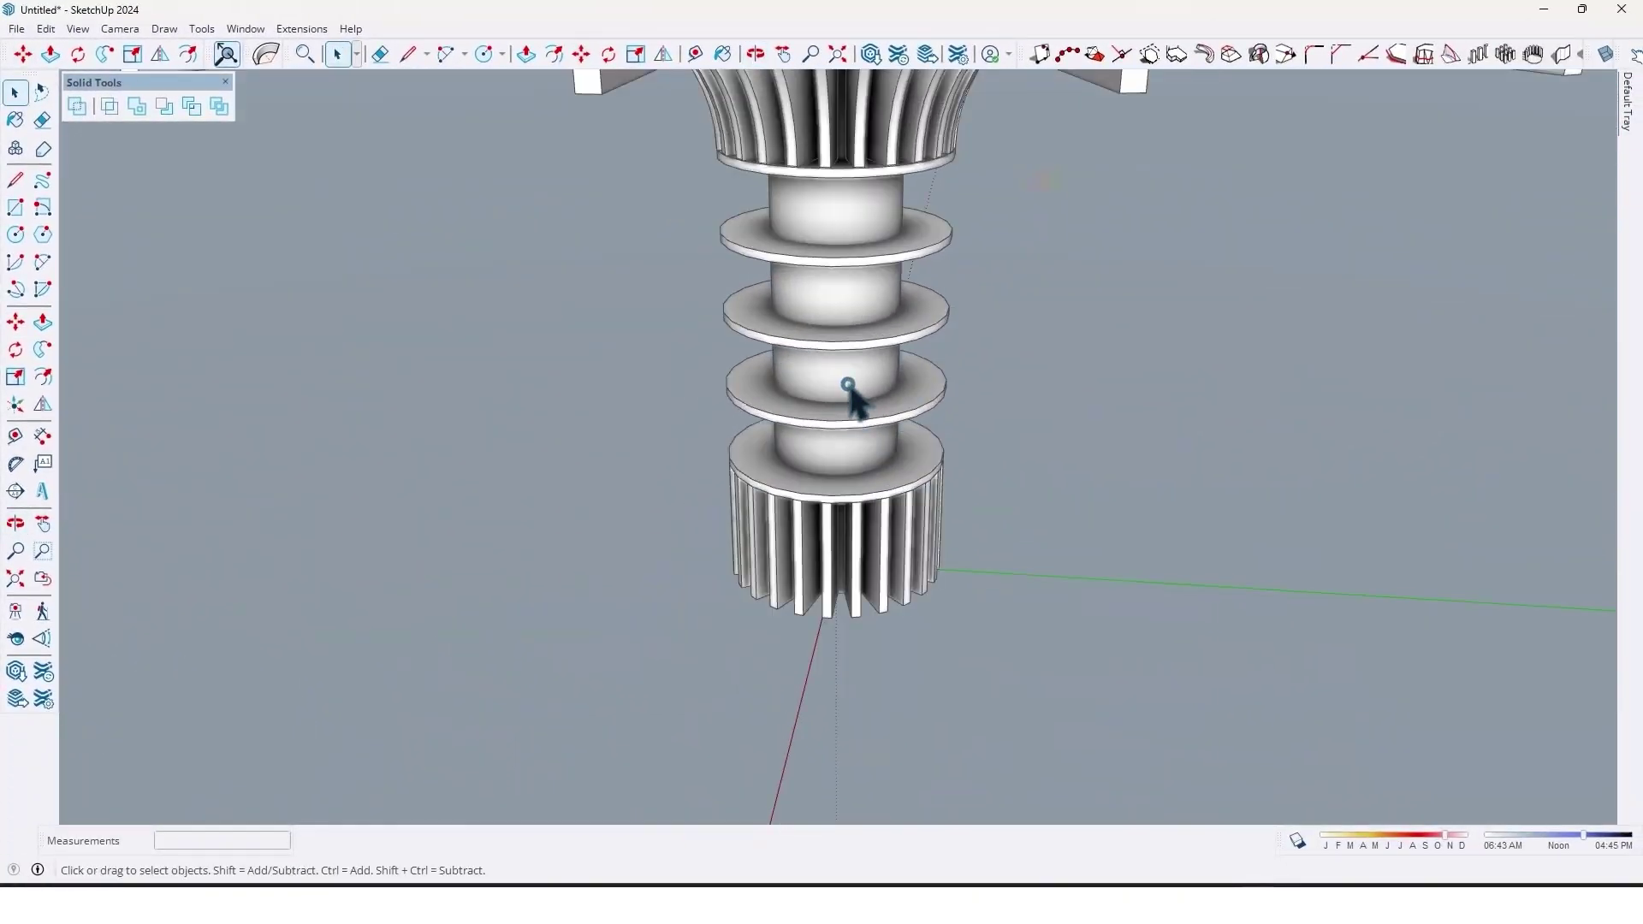
{"action": "left_click", "coordinate": [847, 384]}
{"action": "scroll", "coordinate": [838, 411], "scroll_direction": "down", "scroll_amount": 3}
{"action": "middle_click_drag", "start_coordinate": [823, 441], "coordinate": [885, 418]}
{"action": "scroll", "coordinate": [883, 546], "scroll_direction": "down", "scroll_amount": 2}
{"action": "scroll", "coordinate": [873, 475], "scroll_direction": "up", "scroll_amount": 4}
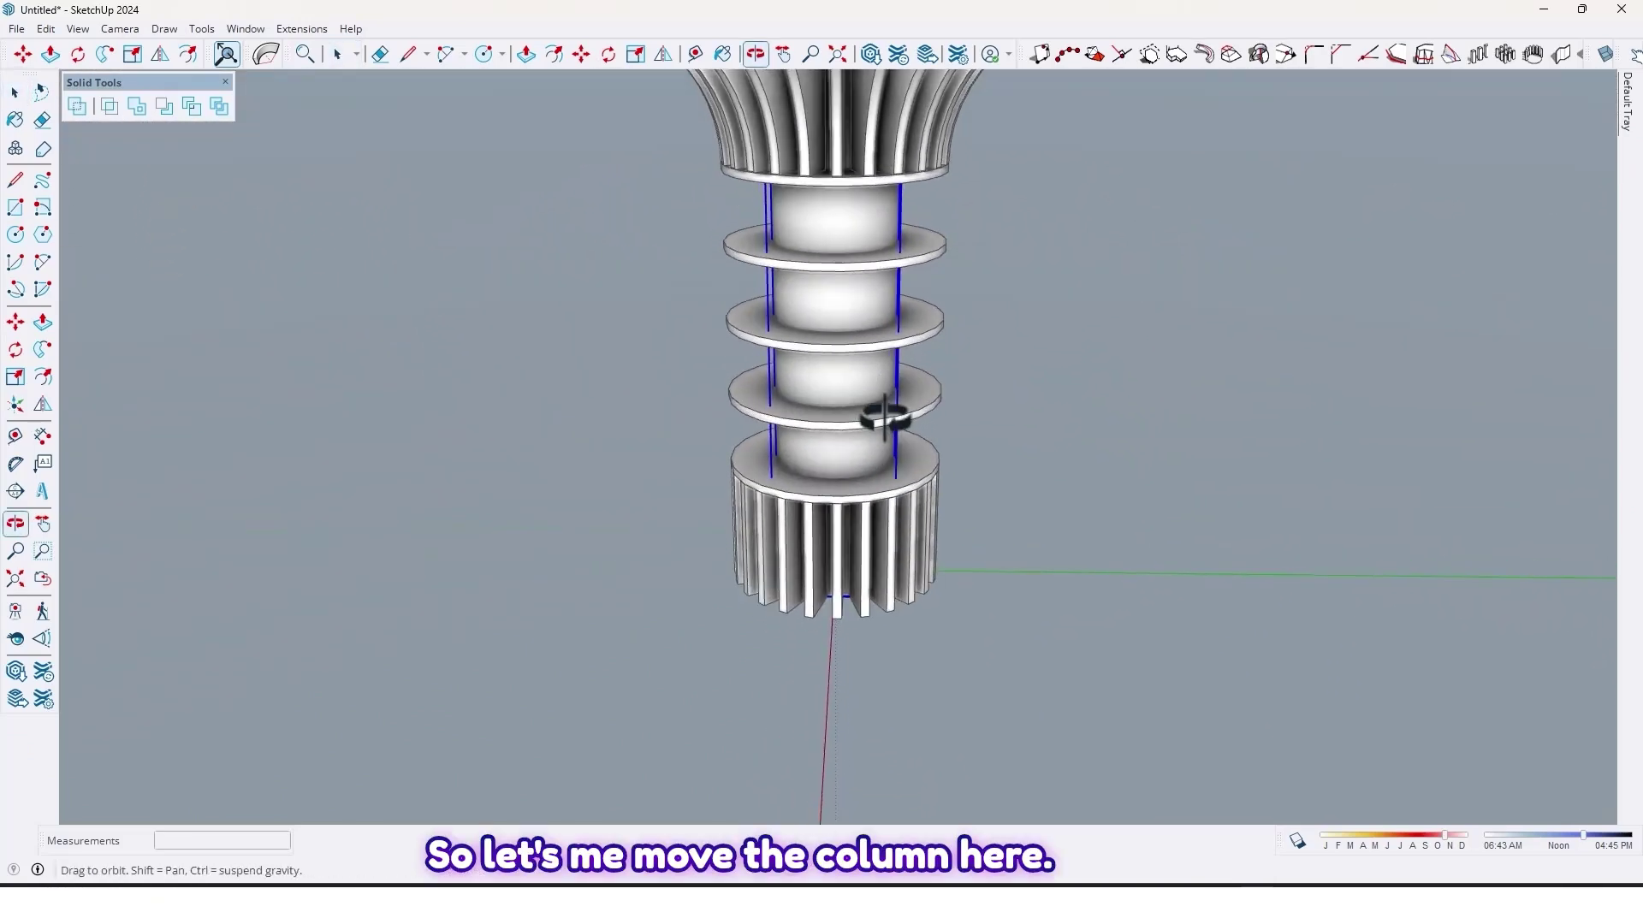
{"action": "left_click", "coordinate": [1076, 614]}
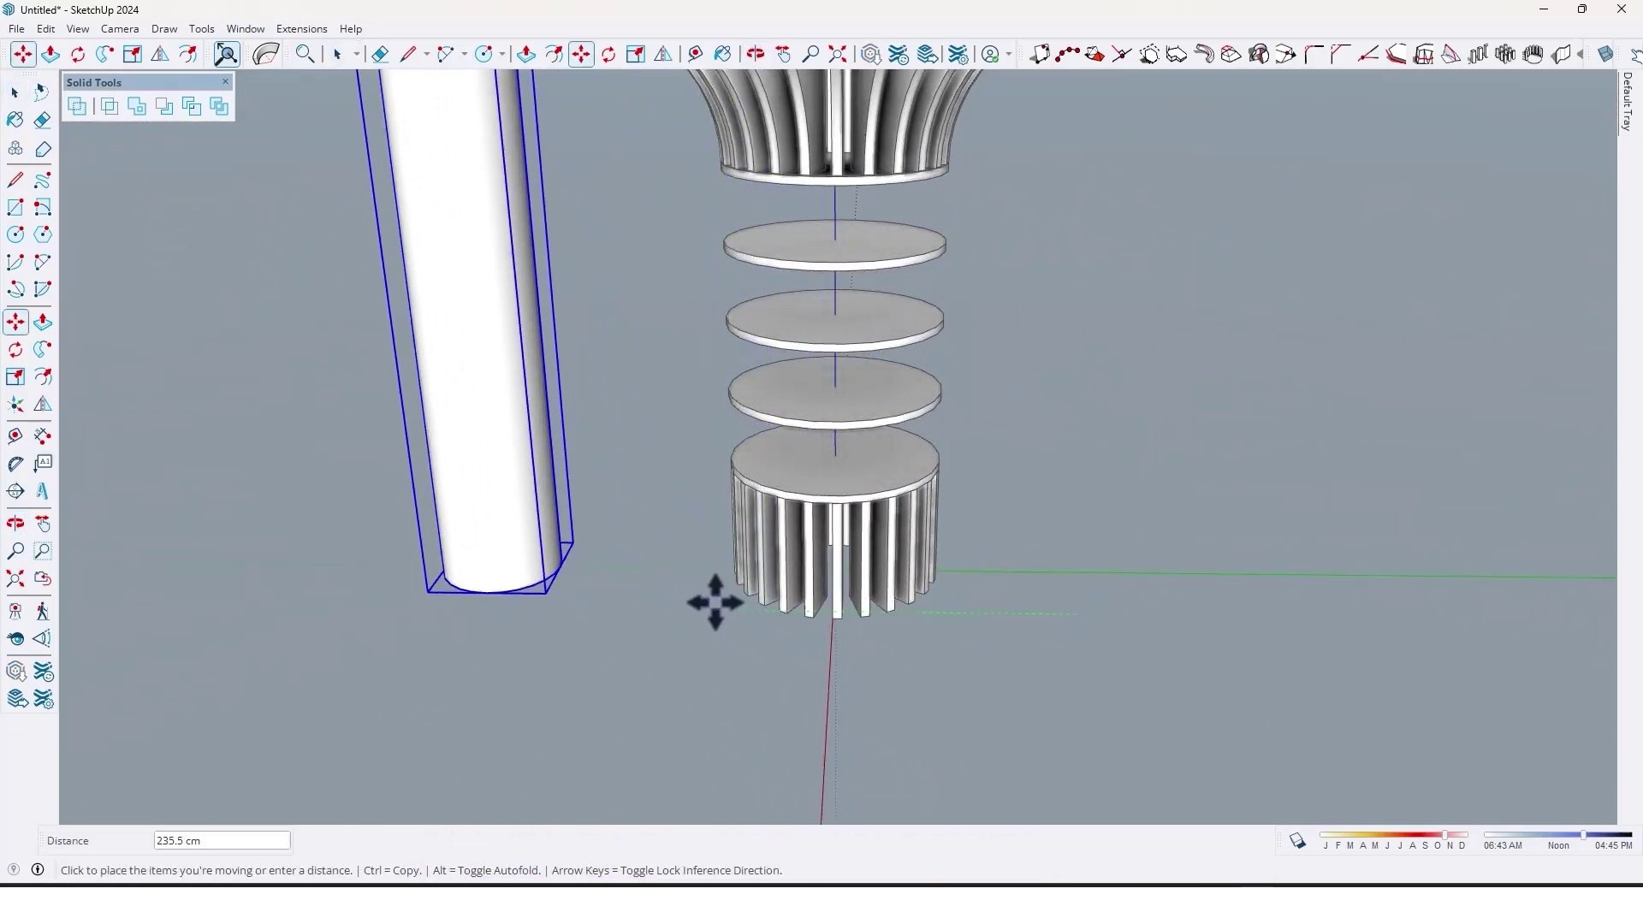
{"action": "left_click", "coordinate": [702, 602]}
{"action": "middle_click_drag", "start_coordinate": [703, 602], "coordinate": [855, 477]}
{"action": "scroll", "coordinate": [847, 411], "scroll_direction": "up", "scroll_amount": 5}
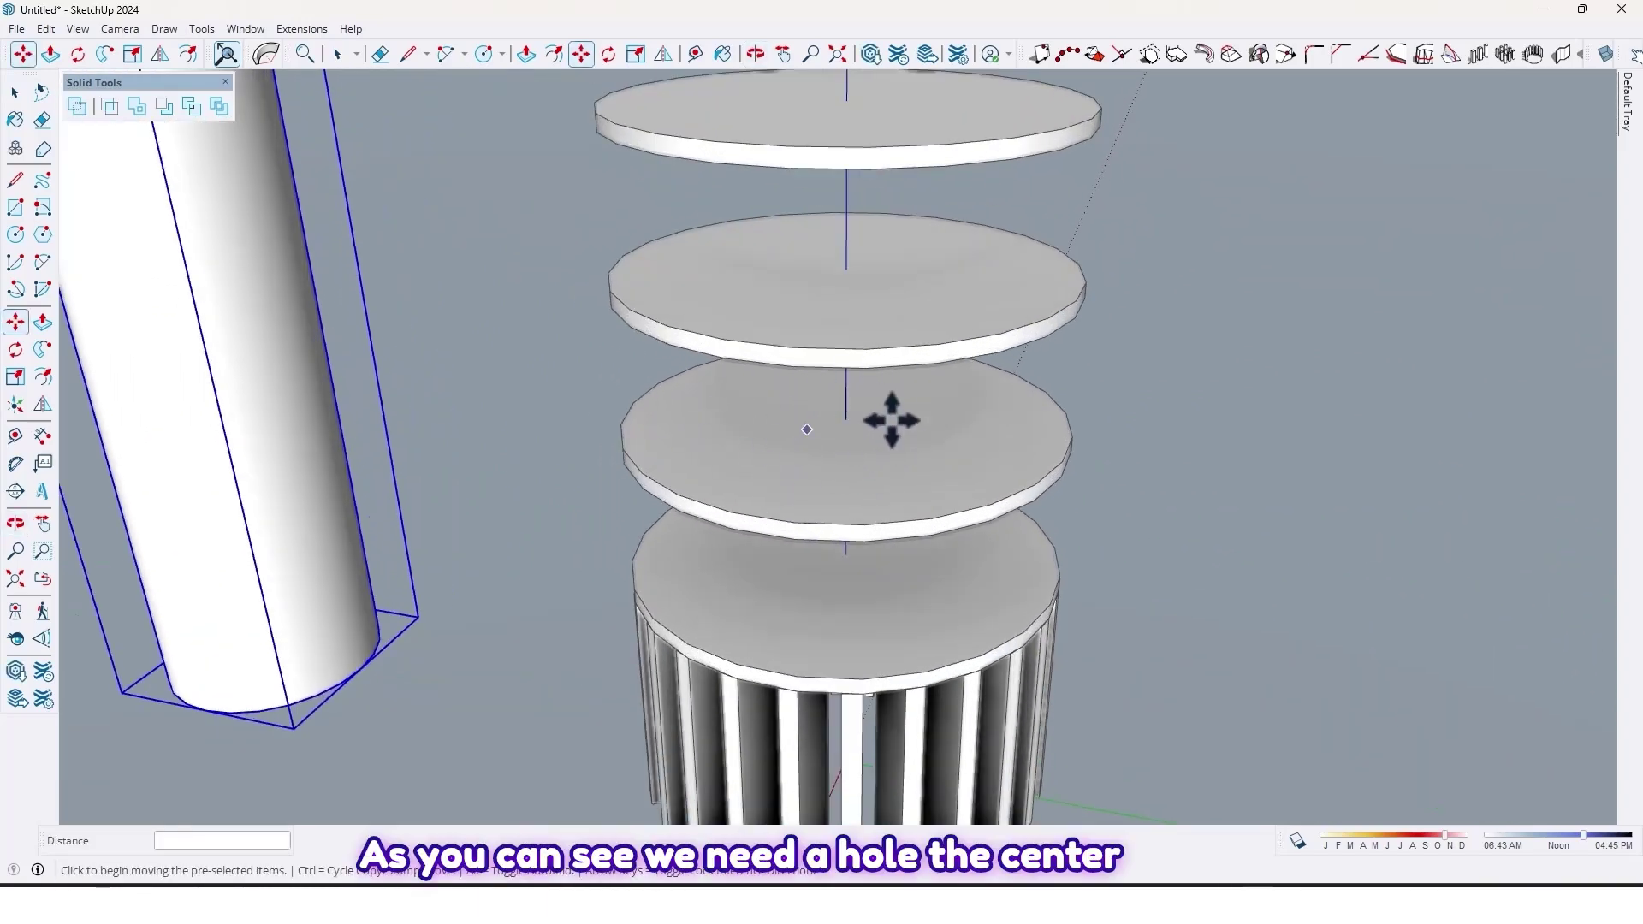
{"action": "scroll", "coordinate": [866, 422], "scroll_direction": "down", "scroll_amount": 6}
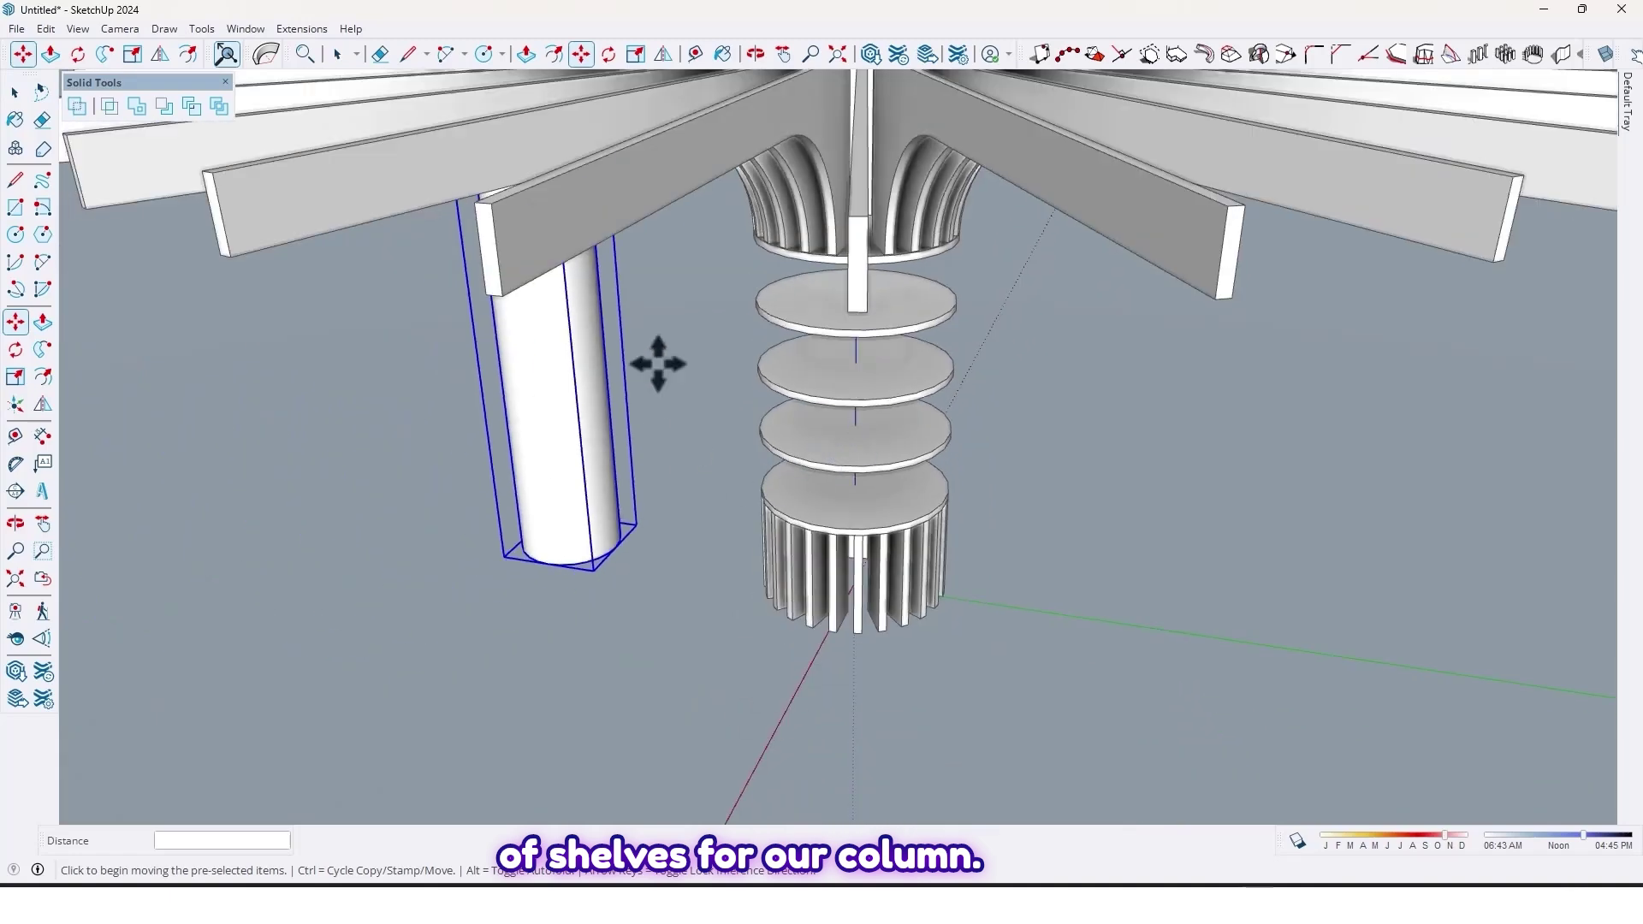
{"action": "key", "text": "ctrl+z"}
{"action": "scroll", "coordinate": [807, 542], "scroll_direction": "down", "scroll_amount": 5}
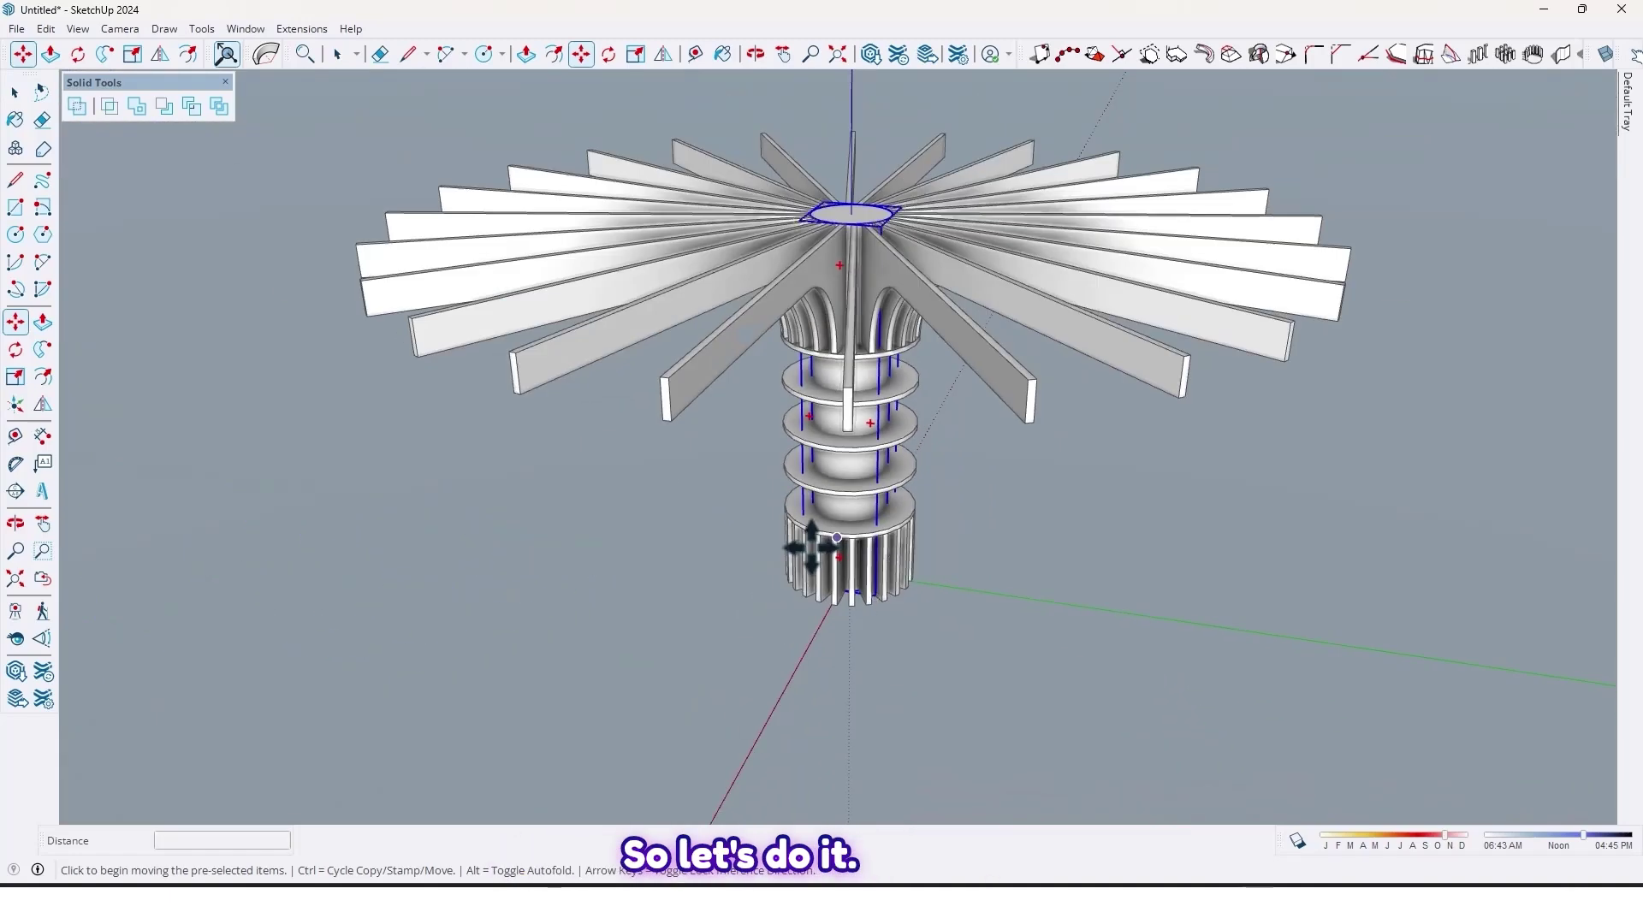
Step: Select all five disc shelves and combine them into one solid with the Union solid tool
{"action": "left_click", "coordinate": [1069, 560]}
{"action": "scroll", "coordinate": [890, 539], "scroll_direction": "up", "scroll_amount": 6}
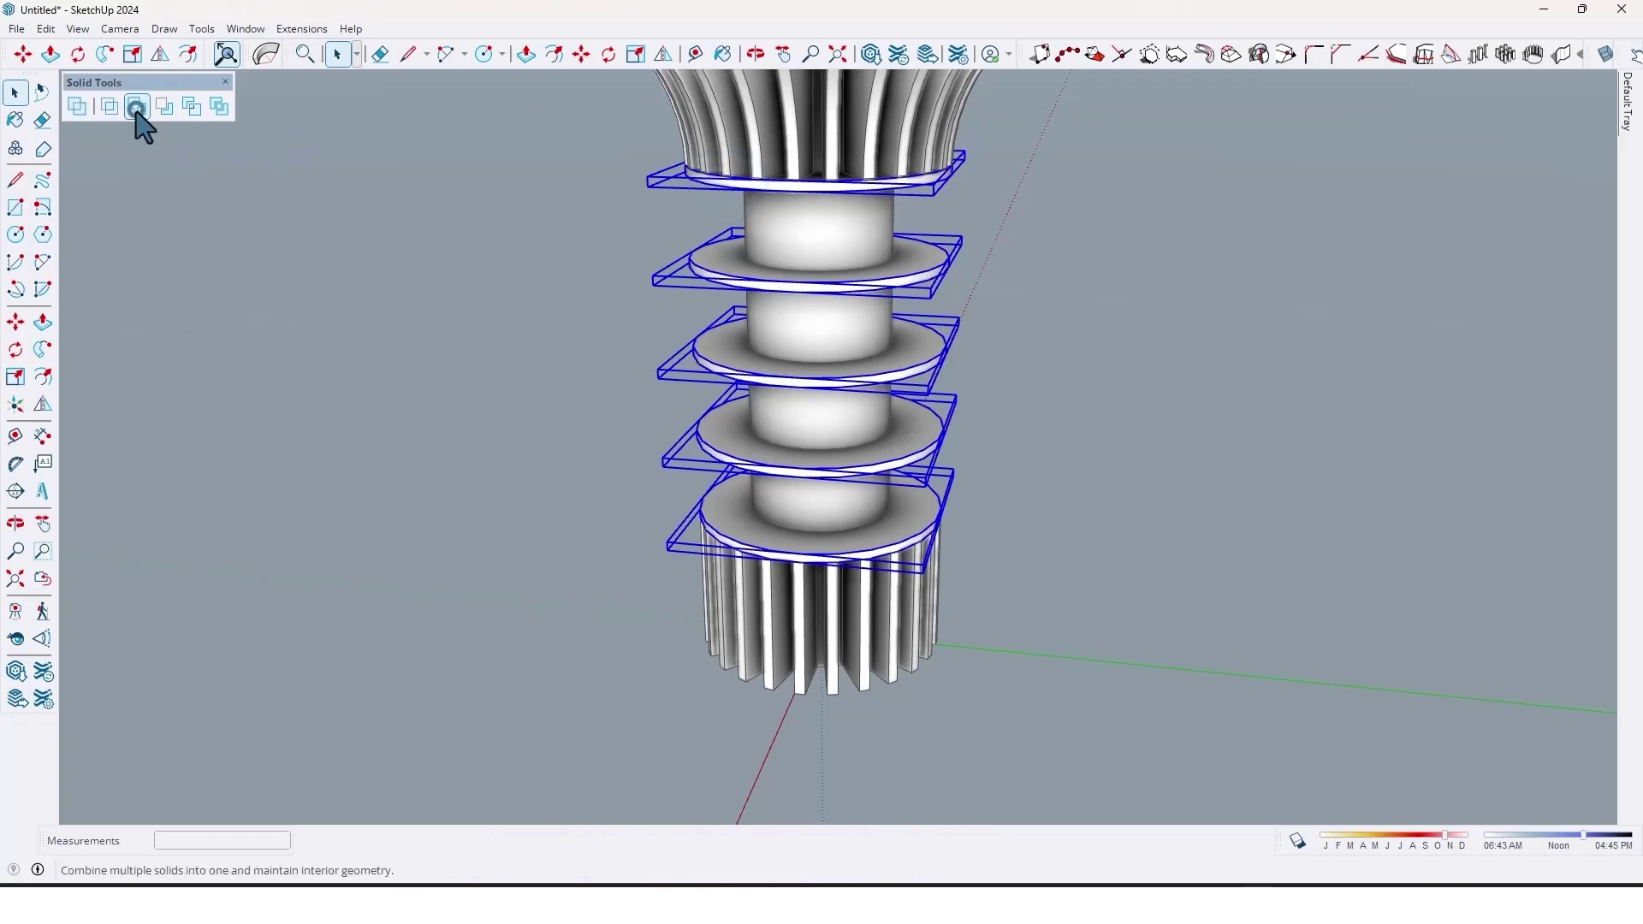
{"action": "middle_click_drag", "start_coordinate": [830, 425], "coordinate": [672, 325]}
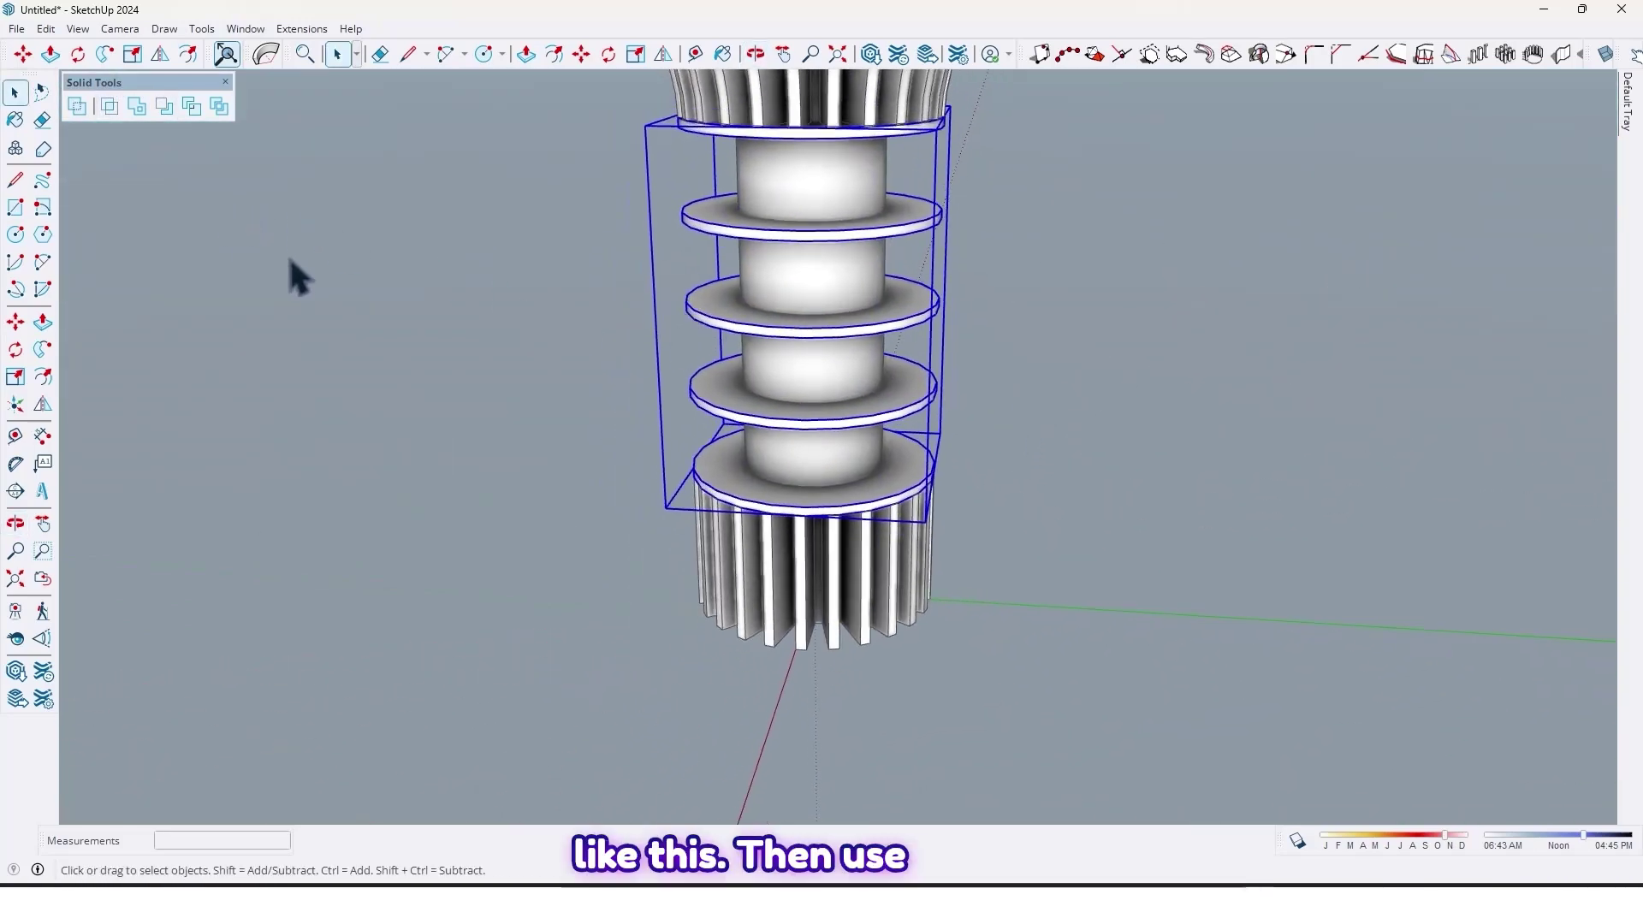
Step: Cut the column's hole through the united shelves with the Trim solid tool, picking the column first and the shelves second
{"action": "left_click", "coordinate": [174, 105]}
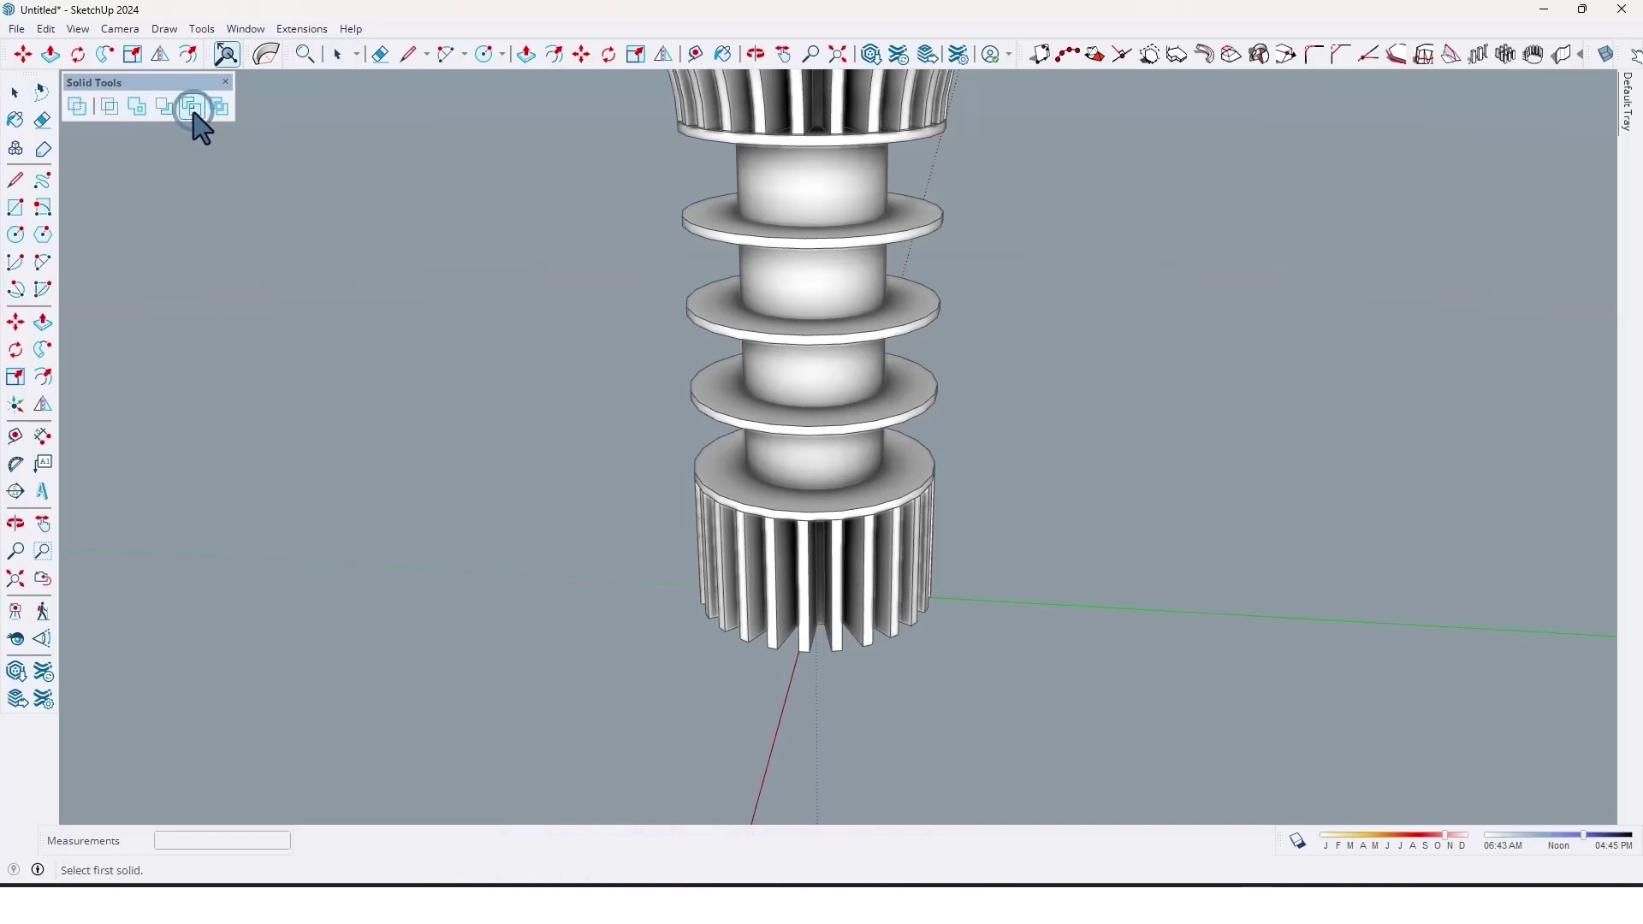
{"action": "scroll", "coordinate": [795, 303], "scroll_direction": "up", "scroll_amount": 5}
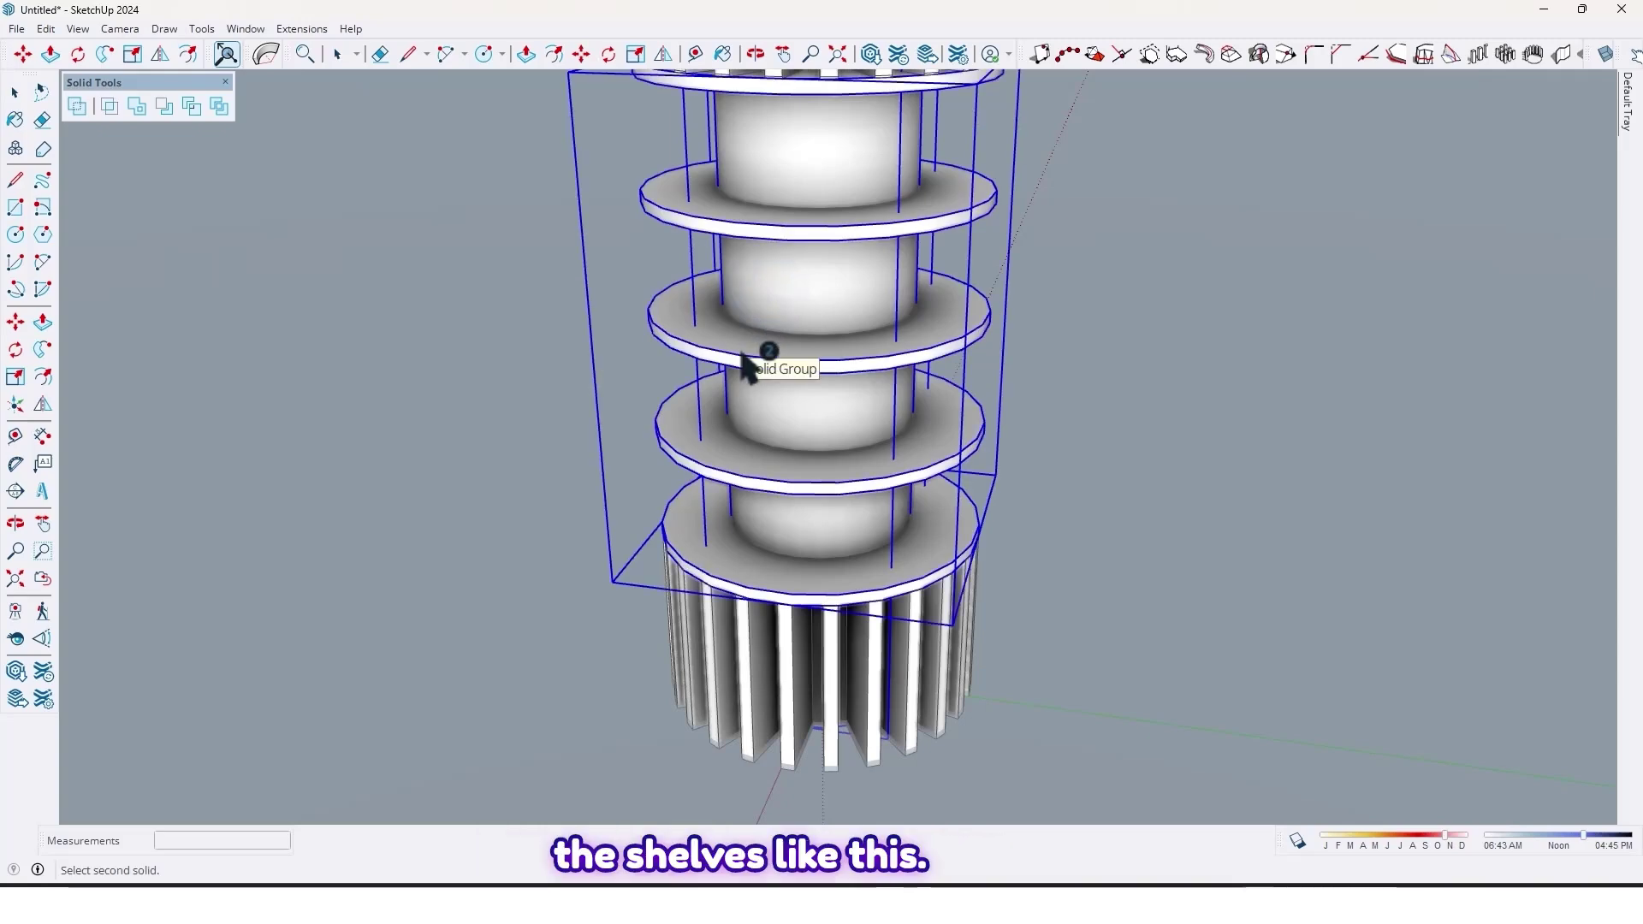
{"action": "scroll", "coordinate": [743, 364], "scroll_direction": "down", "scroll_amount": 3}
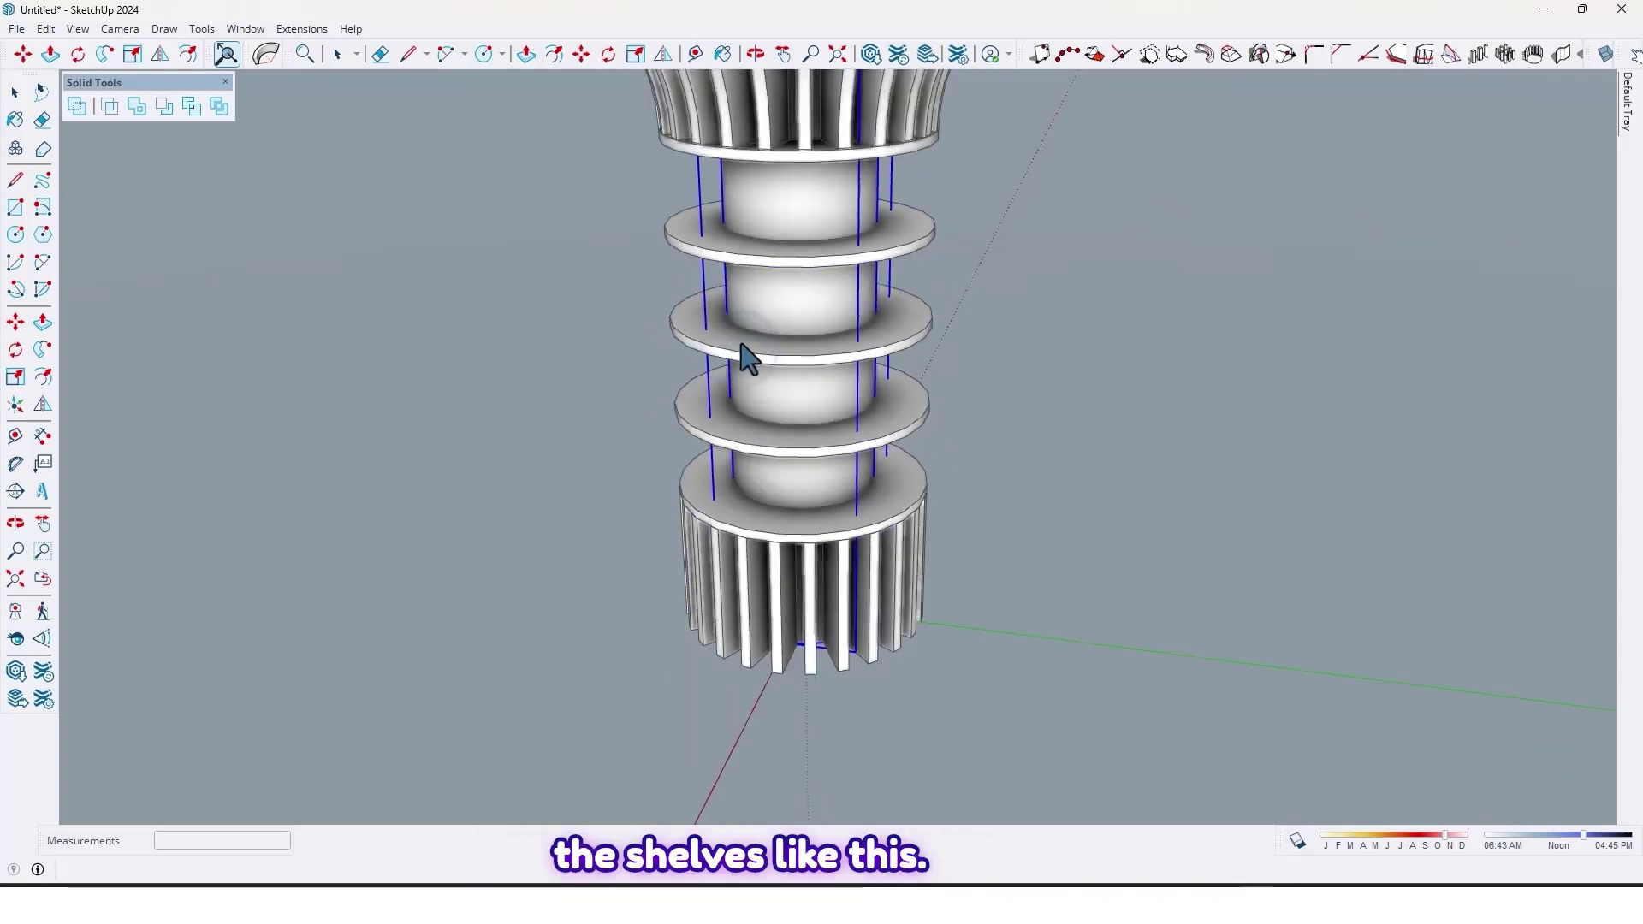
Step: Move the column and the ring shelves out of the fins in opposite directions along the green axis
{"action": "middle_click_drag", "start_coordinate": [741, 356], "coordinate": [700, 362]}
{"action": "middle_click_drag", "start_coordinate": [881, 417], "coordinate": [824, 460]}
{"action": "middle_click_drag", "start_coordinate": [689, 471], "coordinate": [697, 496]}
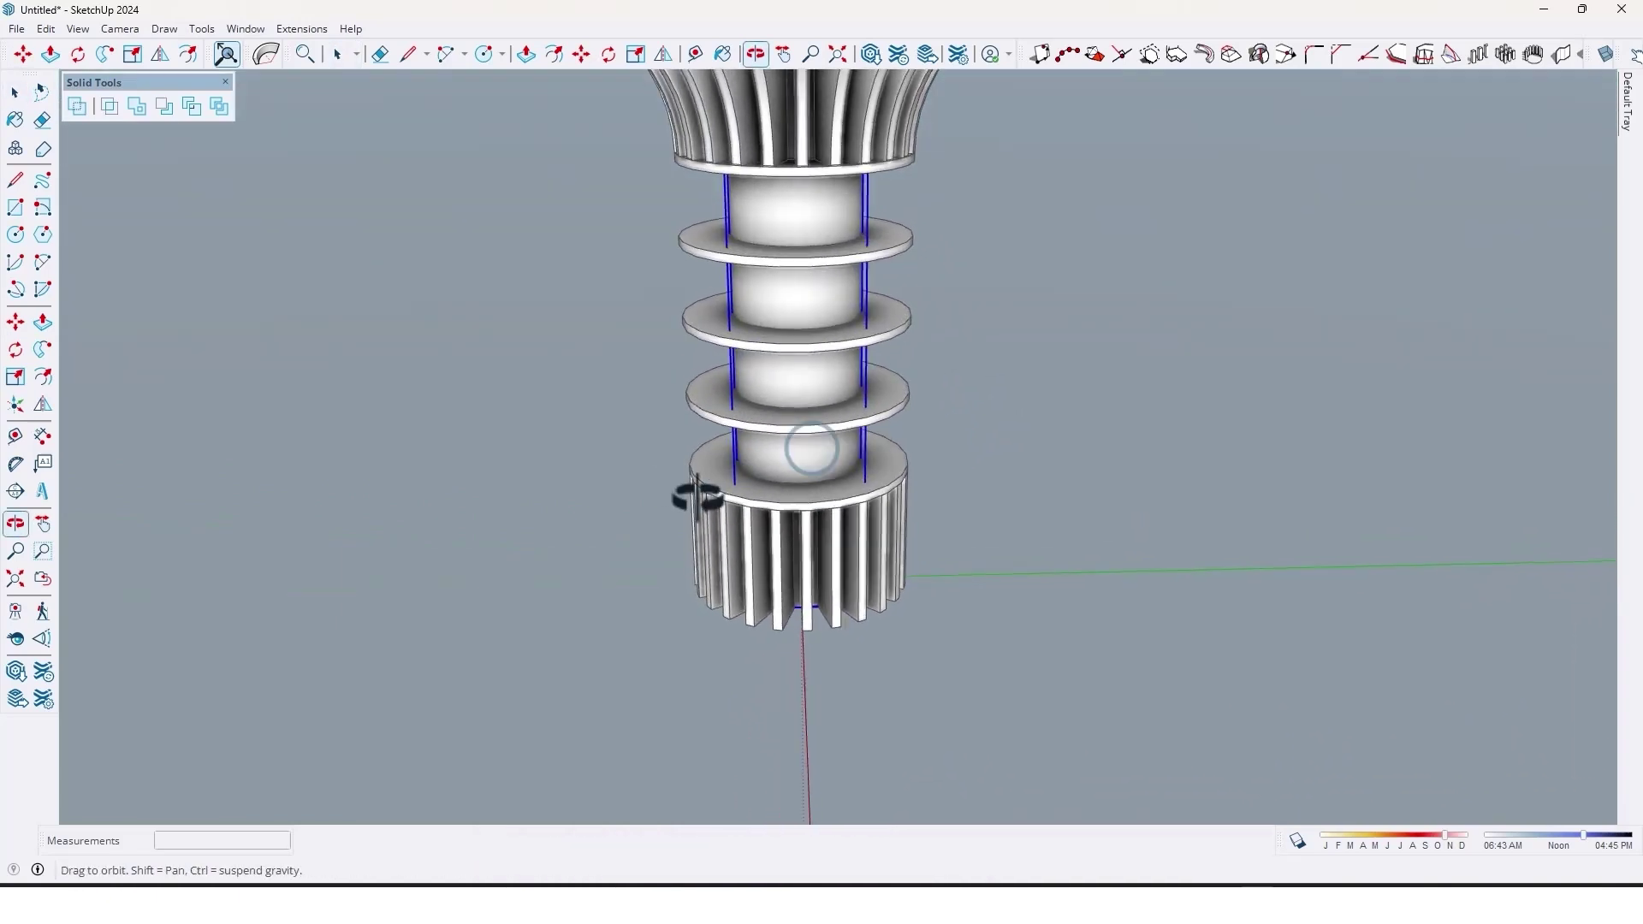
{"action": "left_click", "coordinate": [1001, 649]}
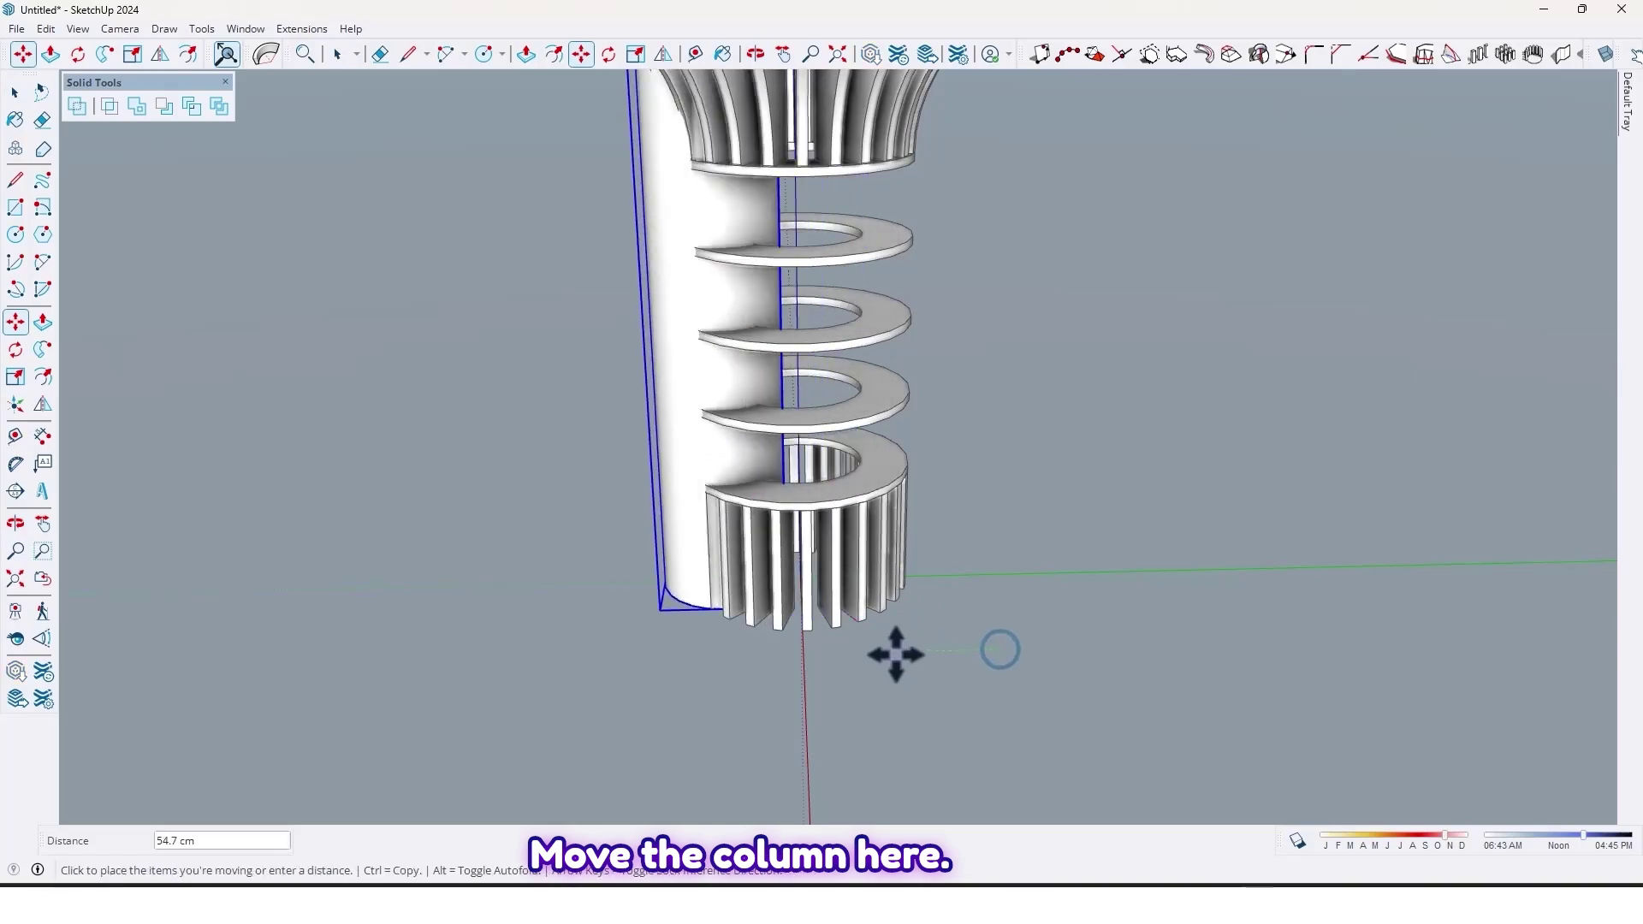
{"action": "middle_click_drag", "start_coordinate": [688, 657], "coordinate": [882, 470]}
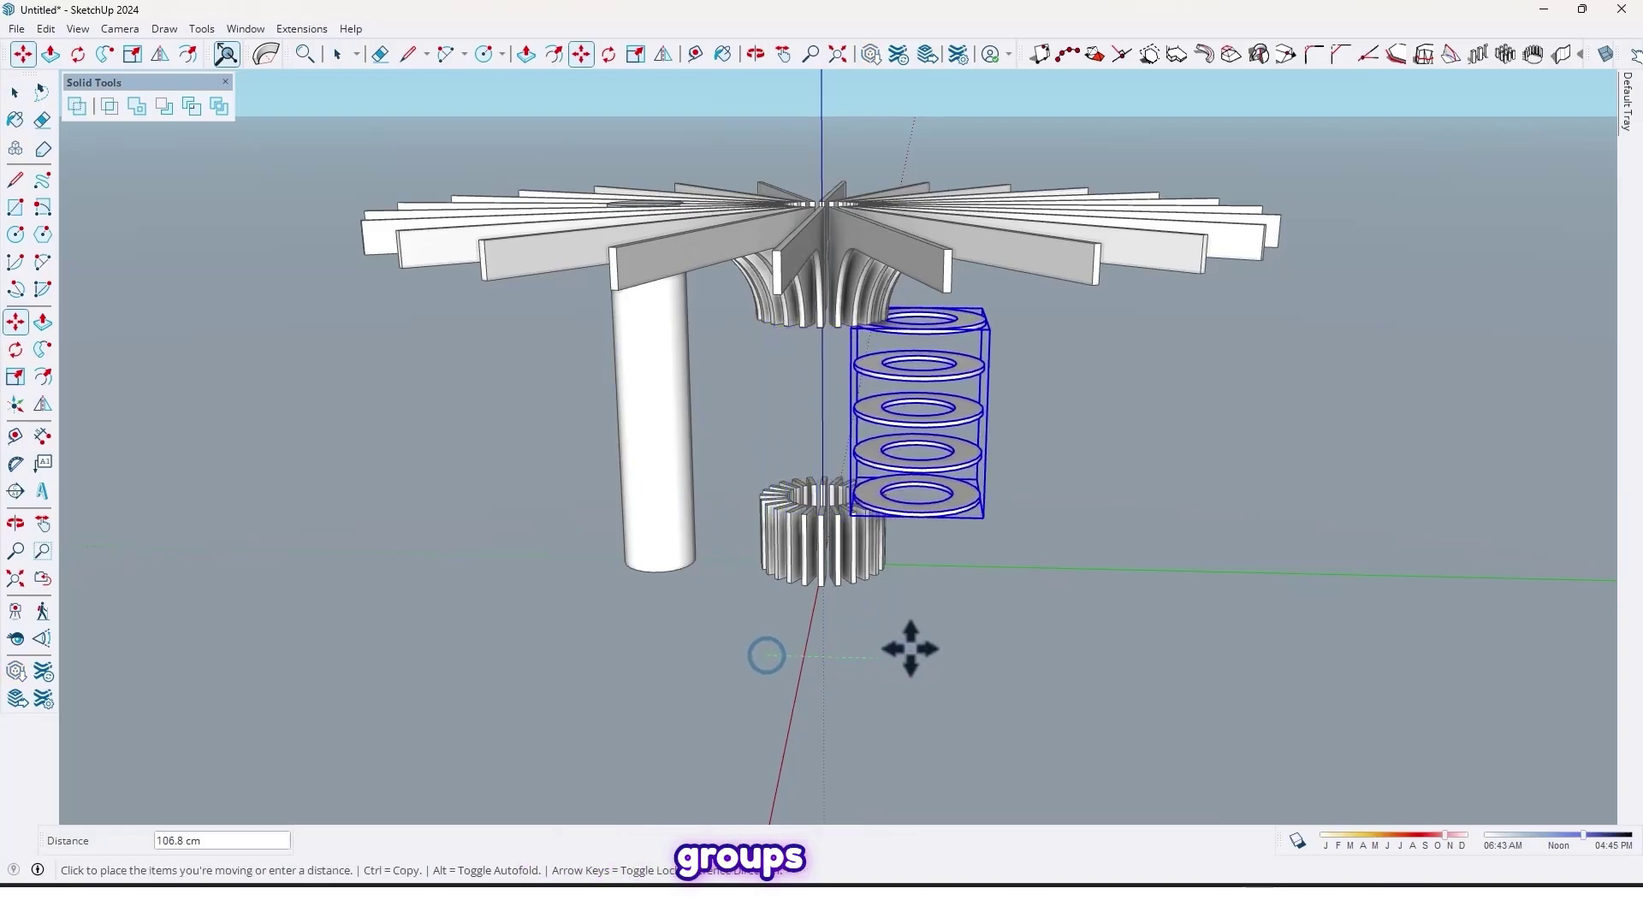
{"action": "middle_click_drag", "start_coordinate": [980, 666], "coordinate": [732, 544]}
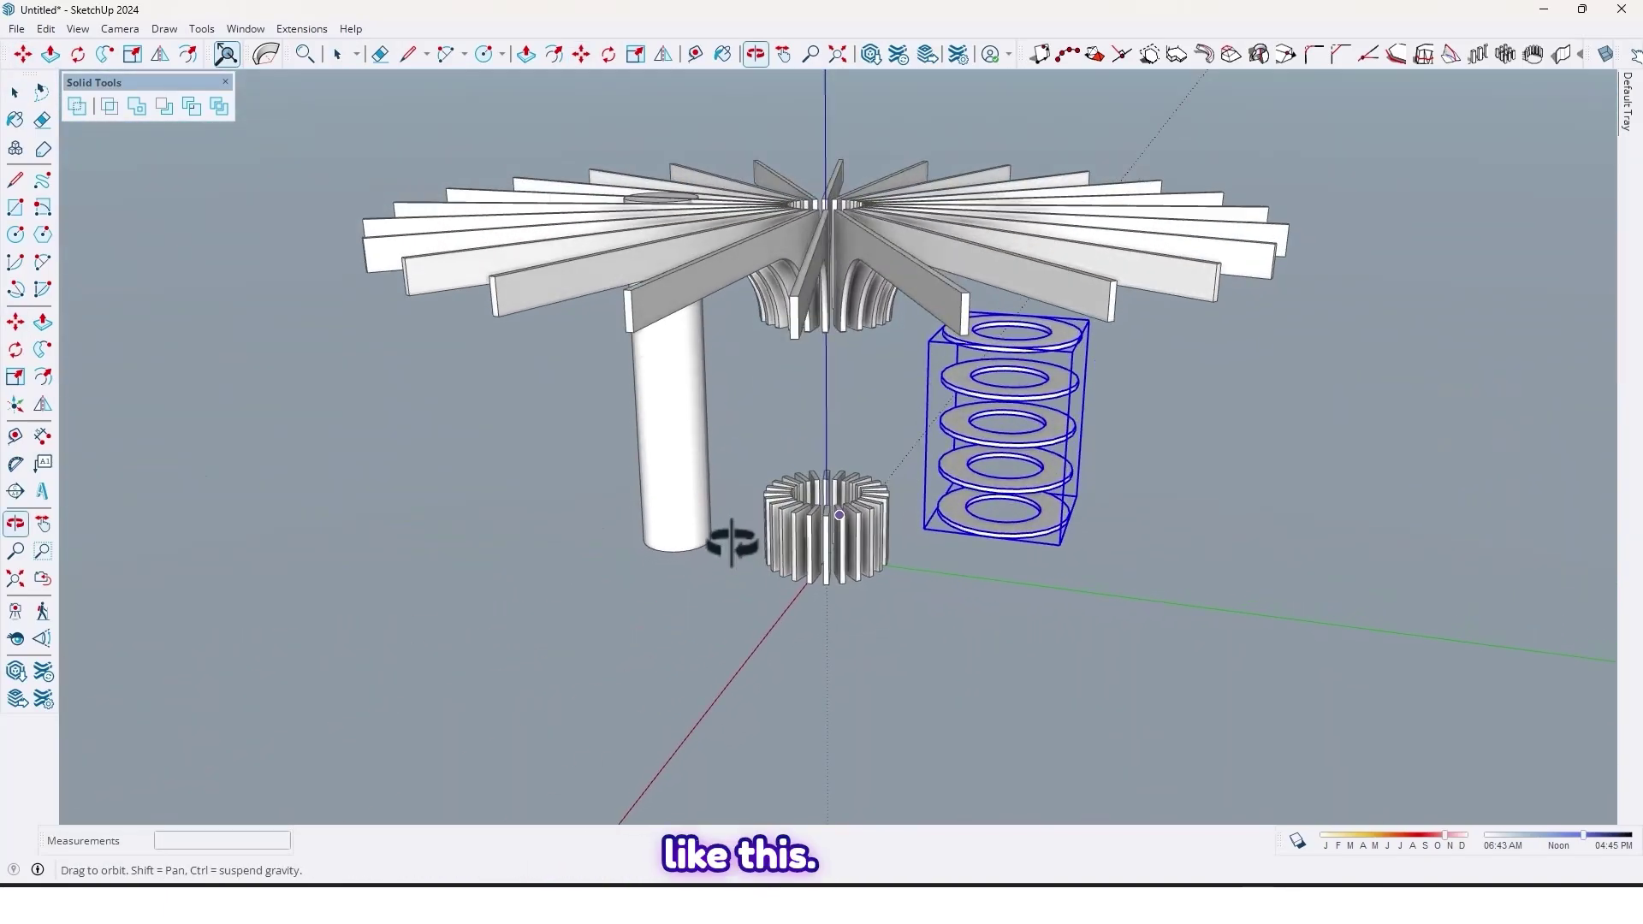